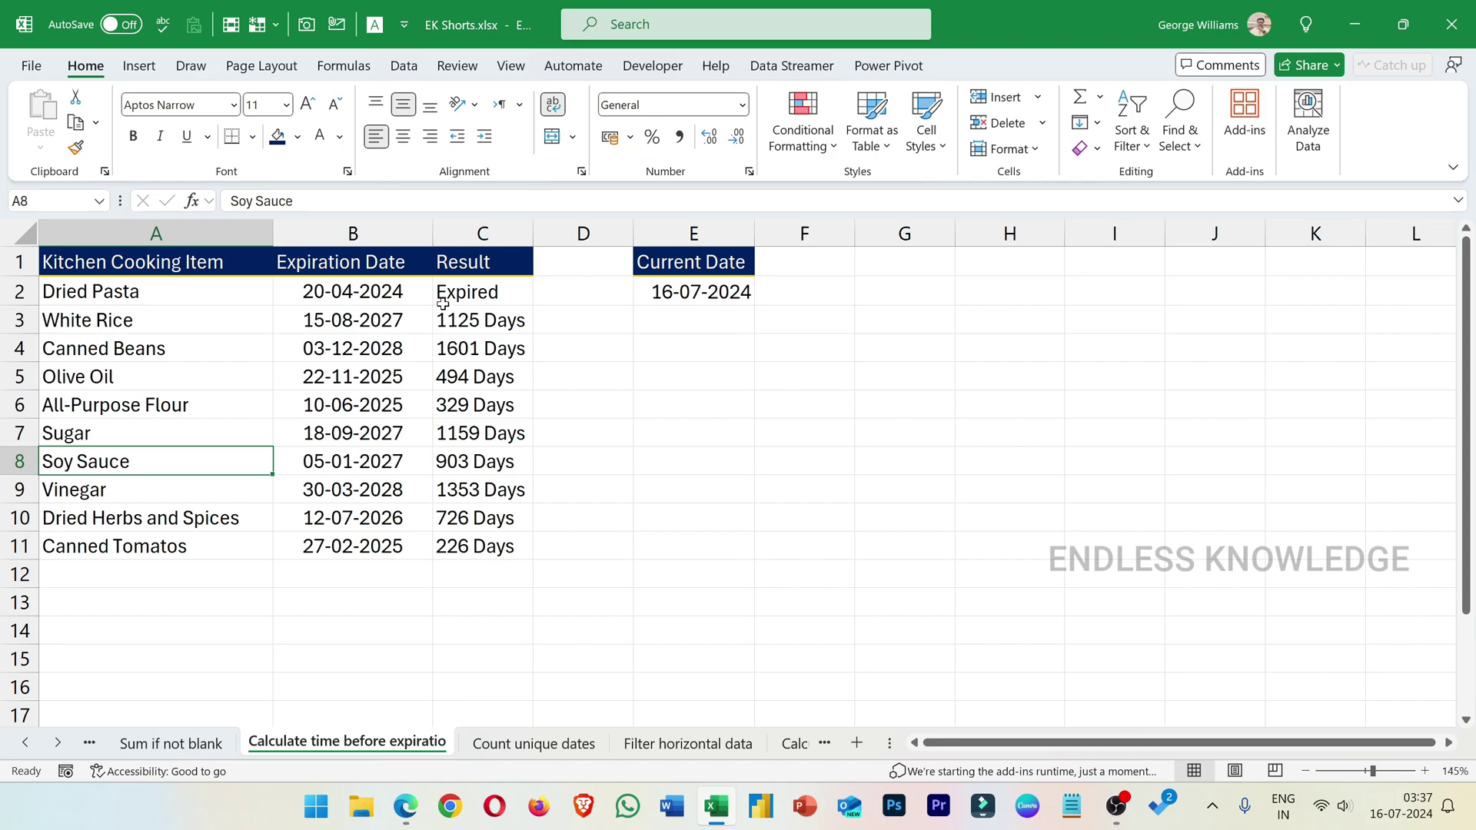
drag(442, 295, 458, 431)
click(473, 415)
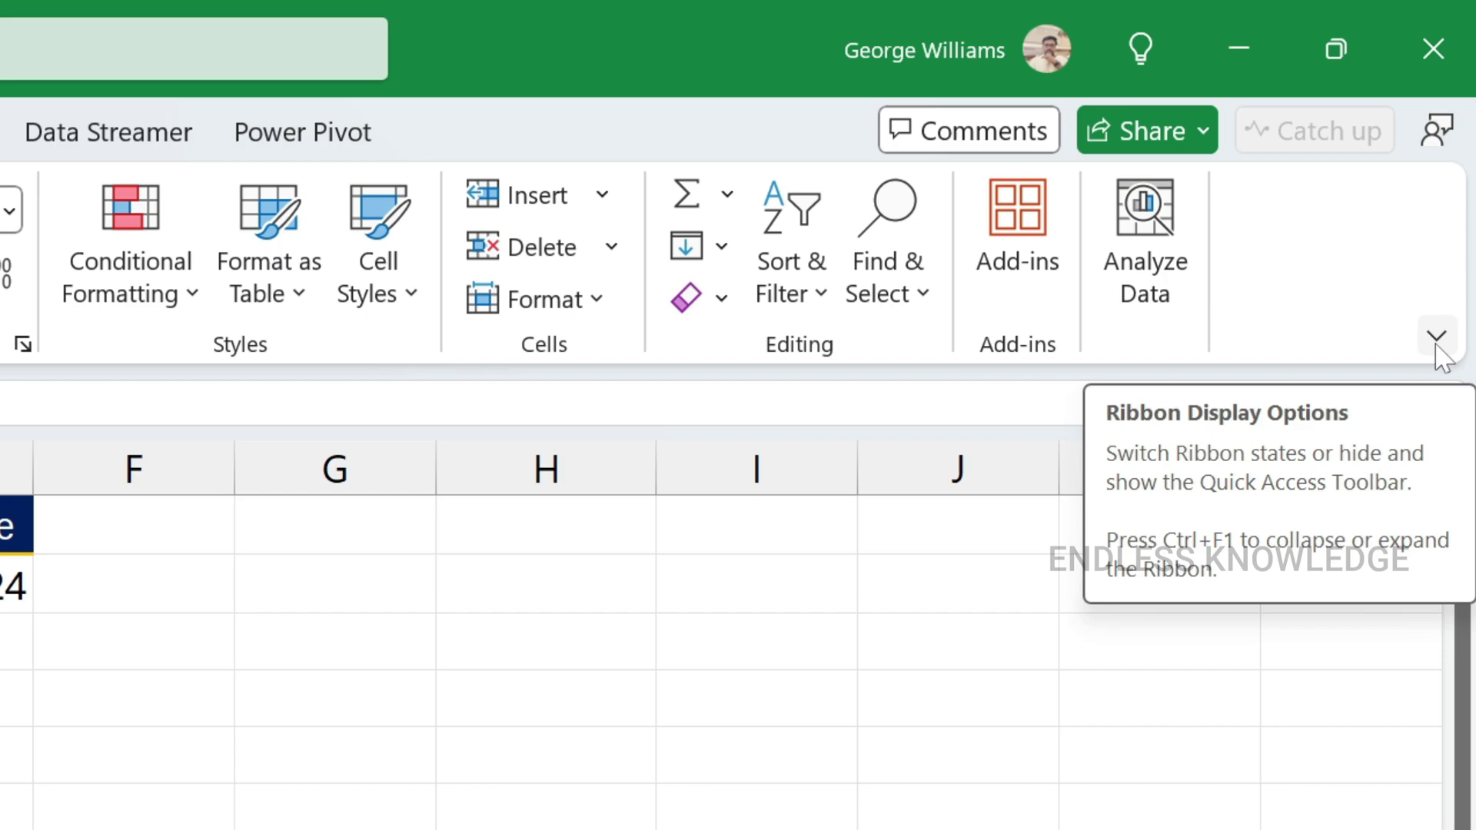
- Hide the Quick Access Toolbar using the ribbon display options and show it again
click(1439, 346)
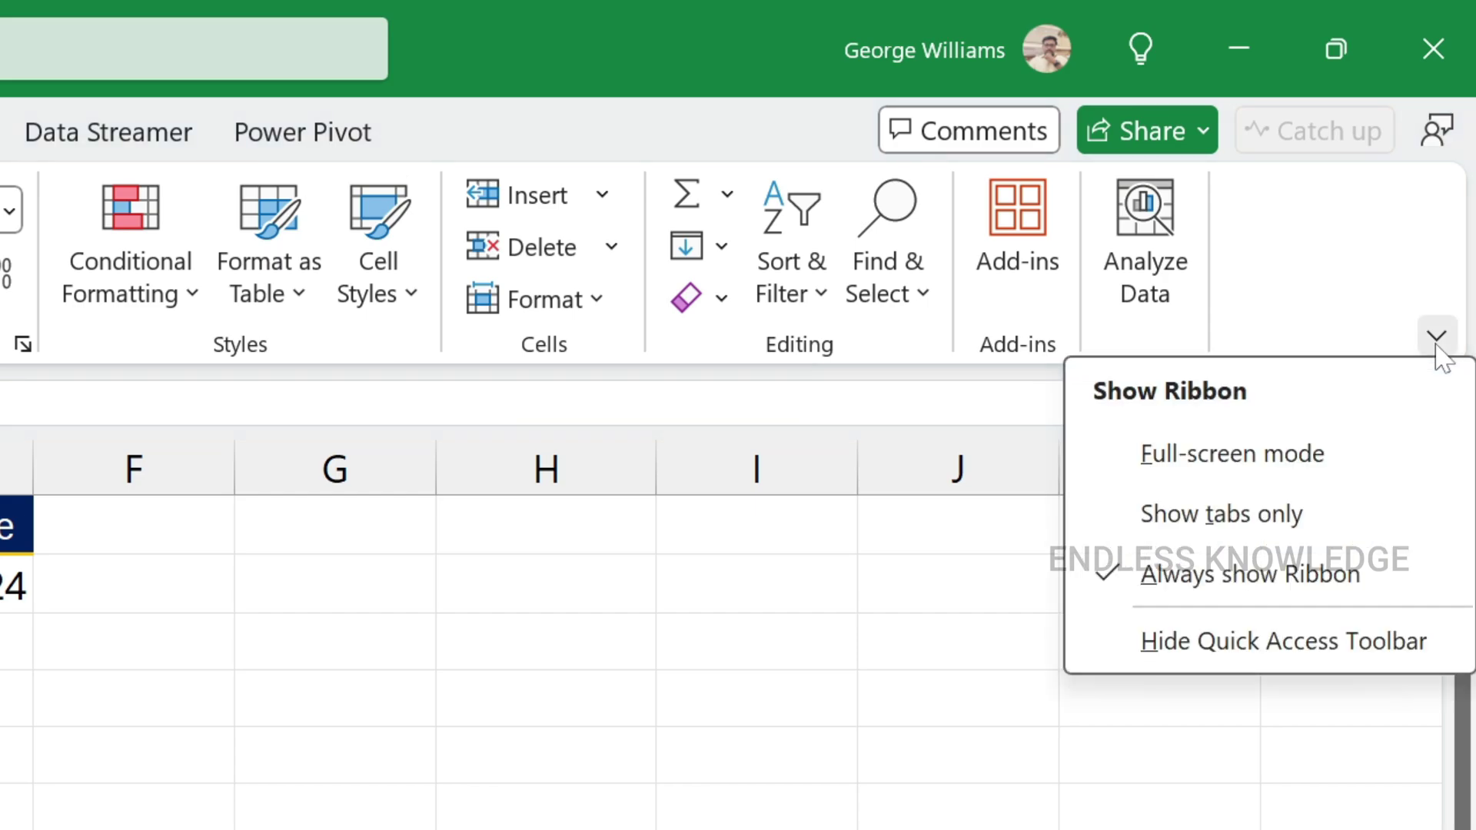
click(1282, 665)
click(1431, 342)
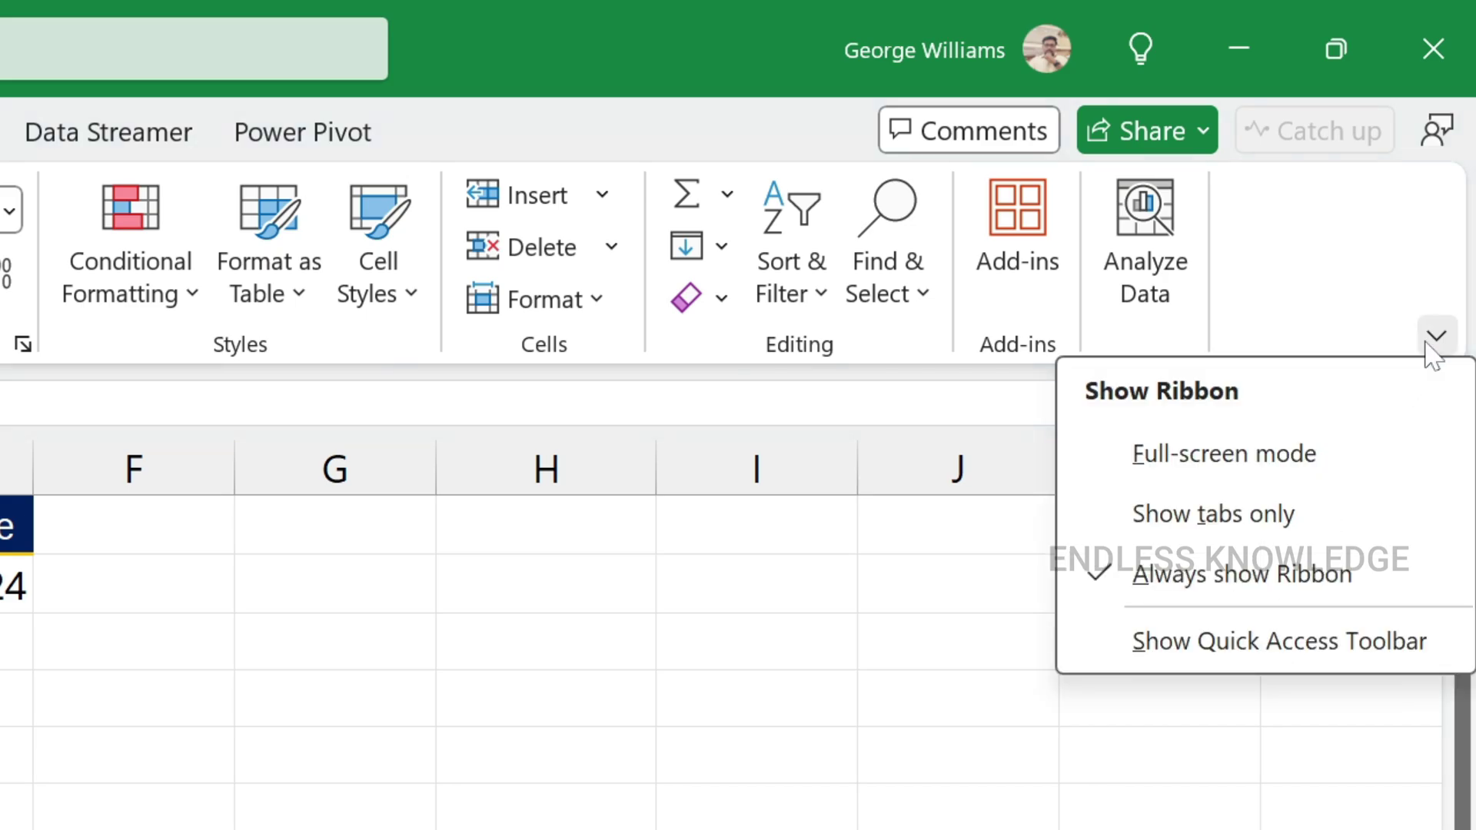
click(1240, 640)
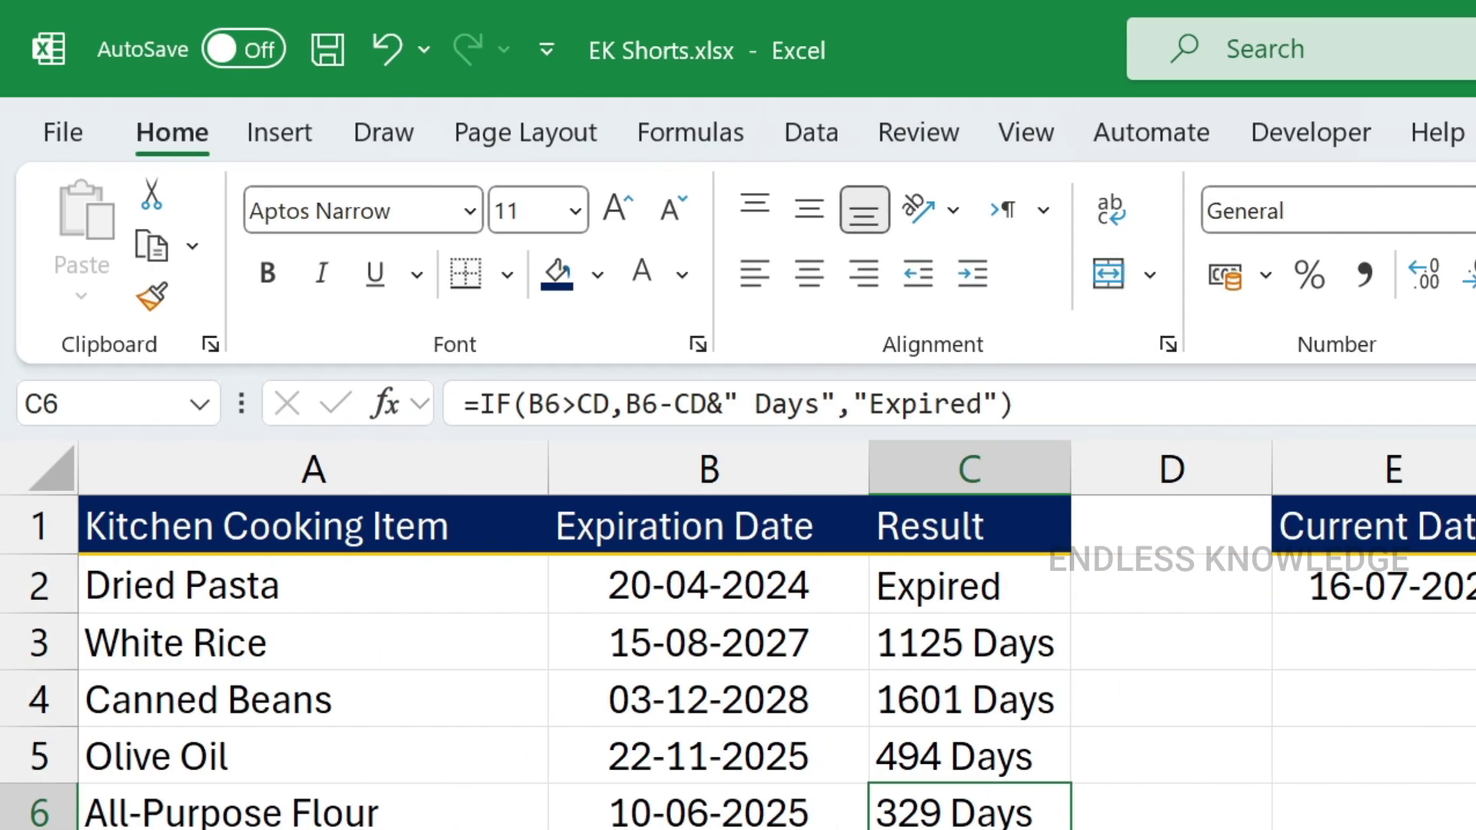
- Open the Quick Access Toolbar page of the program options, switch Show Quick Access Toolbar off and back on, and accept
click(62, 132)
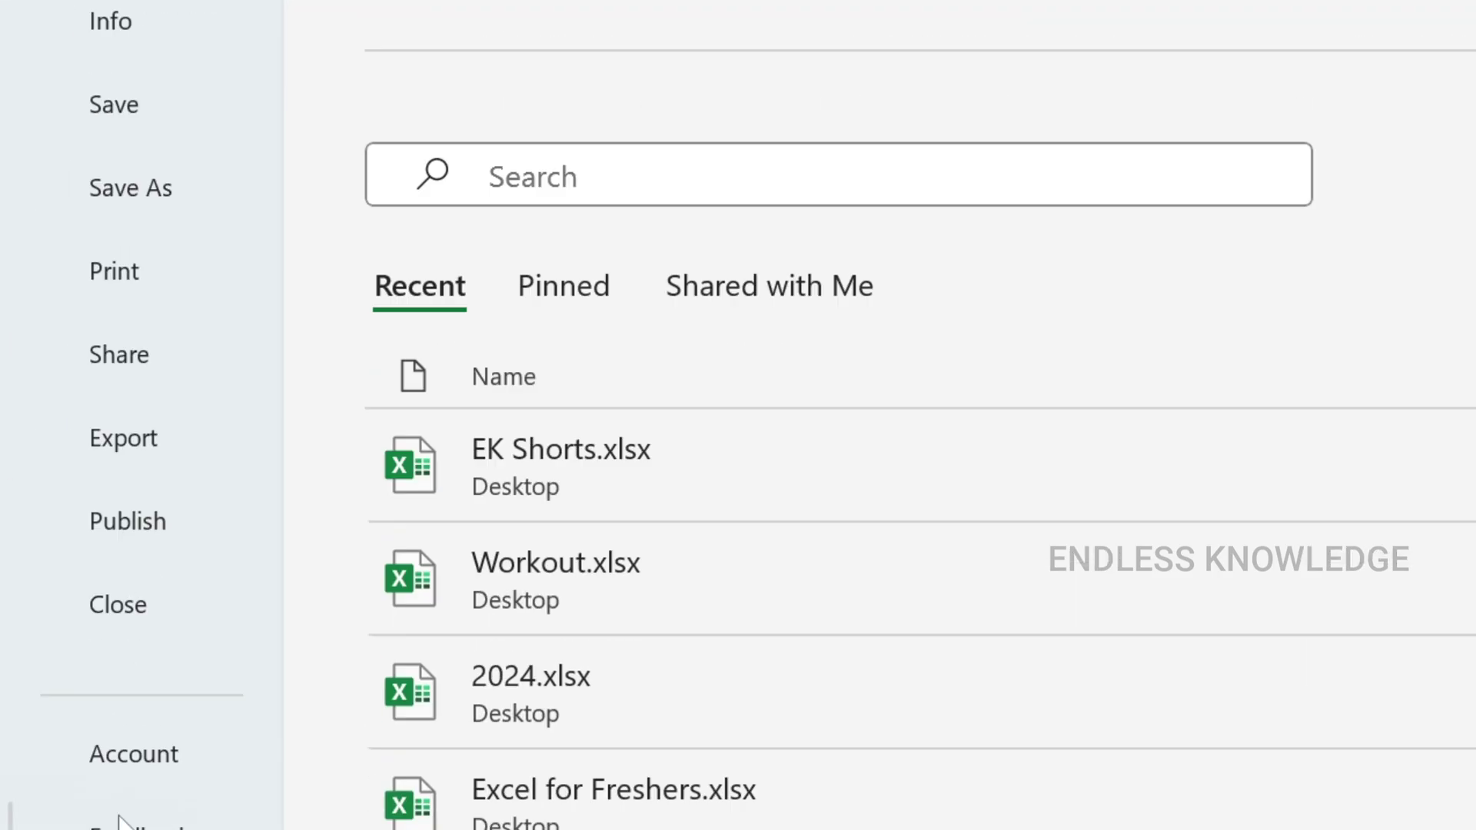
click(148, 661)
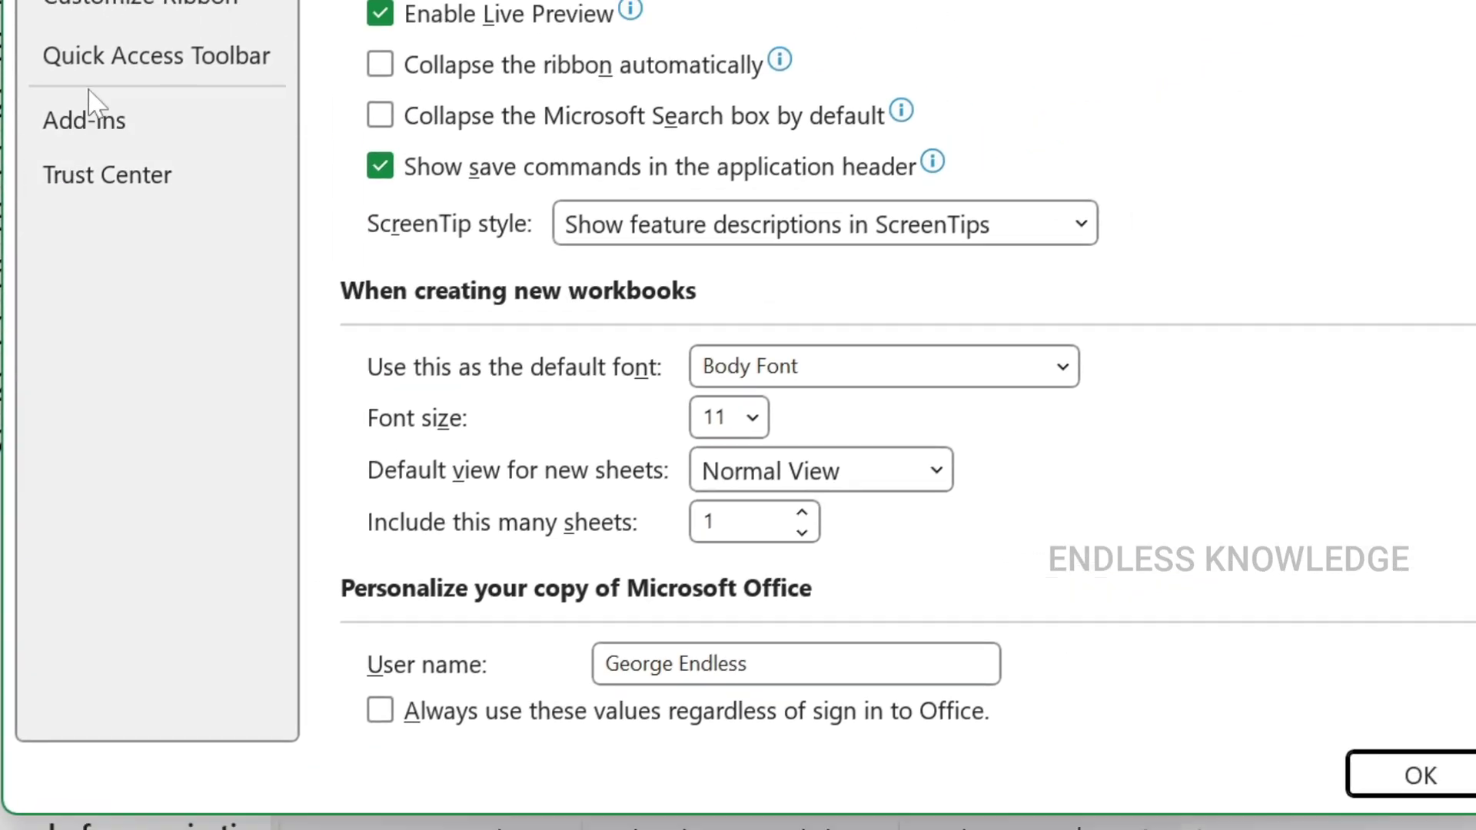
click(108, 66)
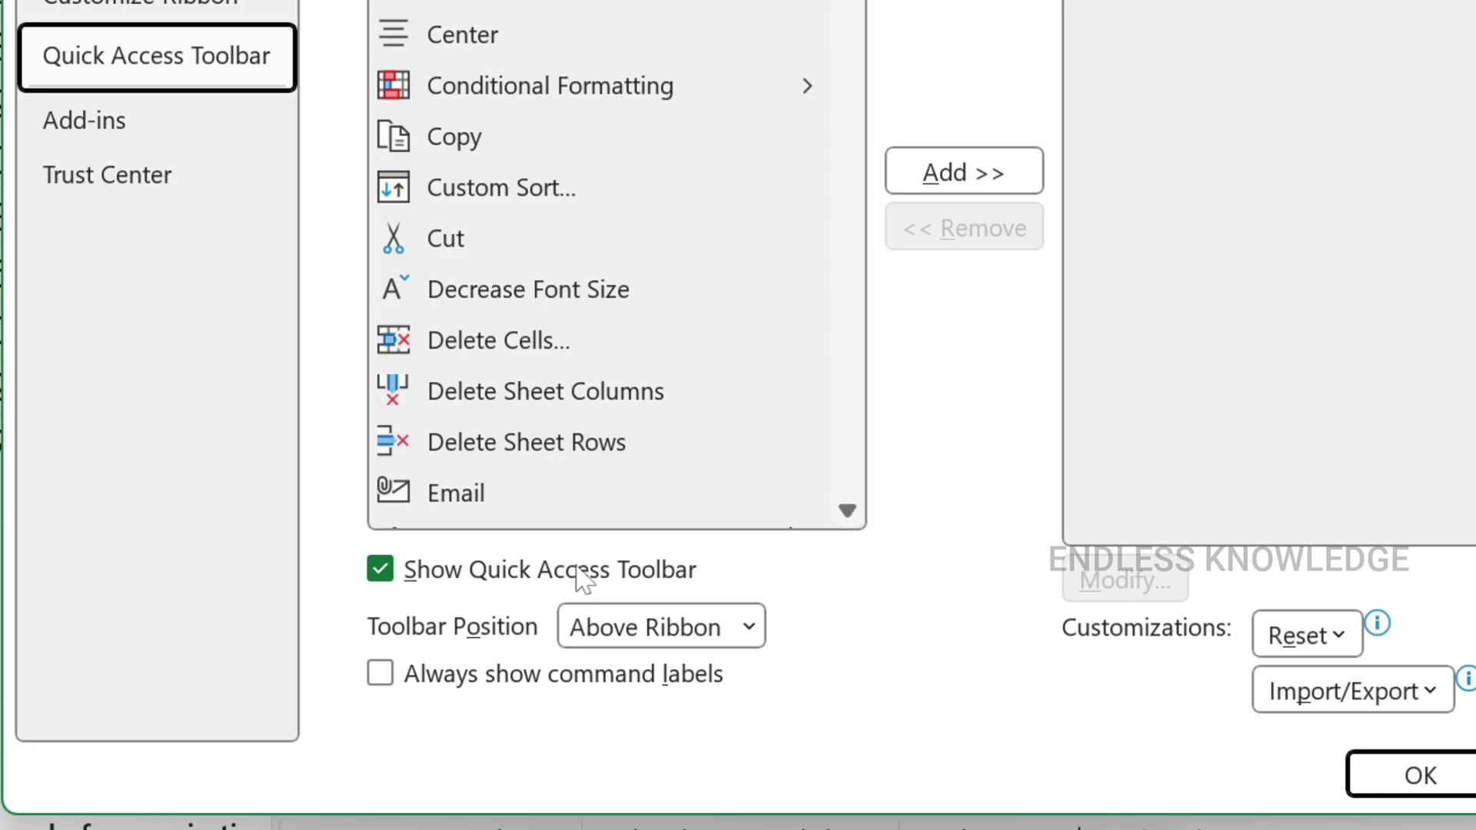
click(425, 575)
click(410, 578)
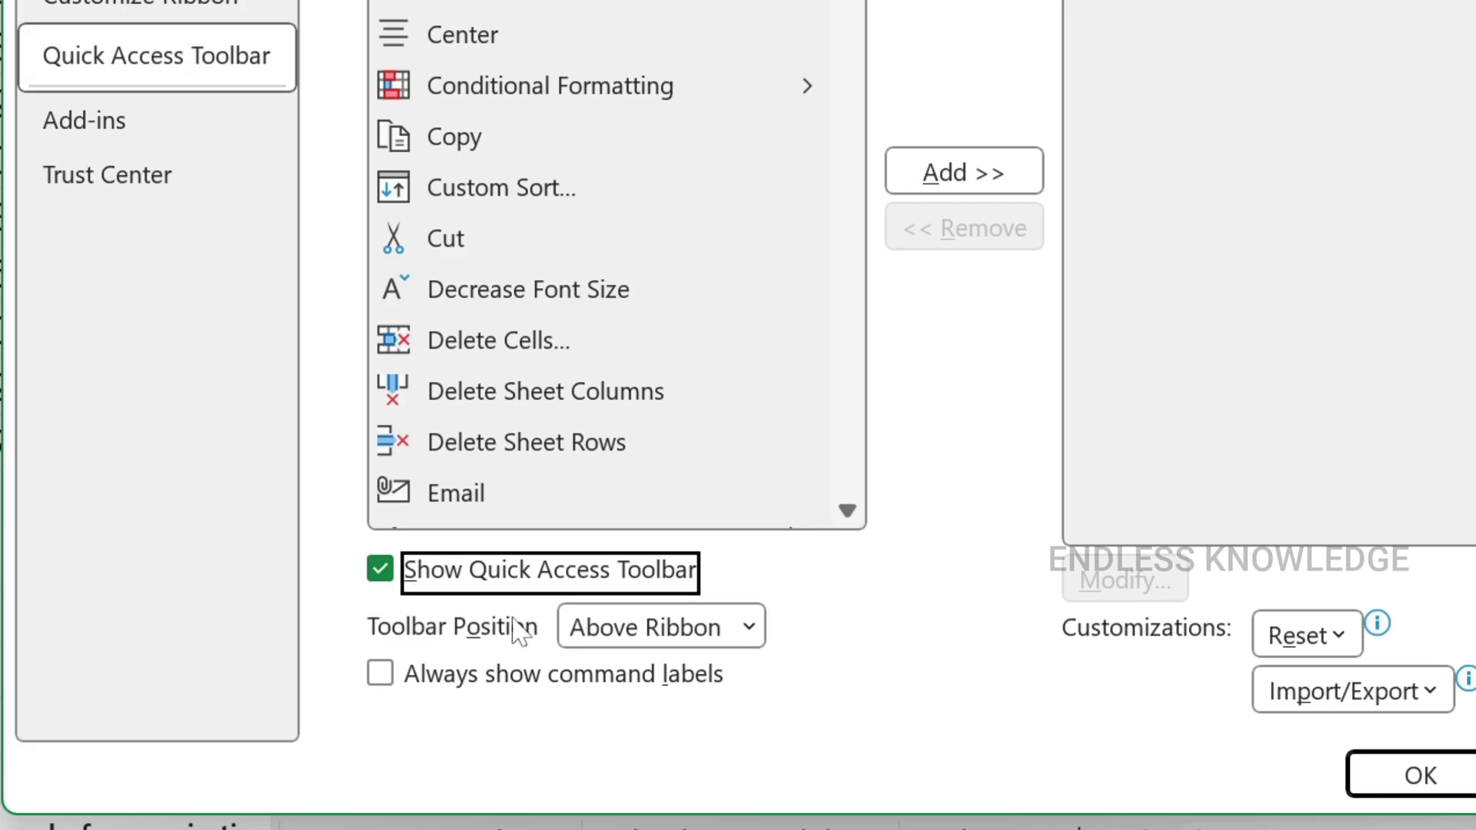
click(1405, 786)
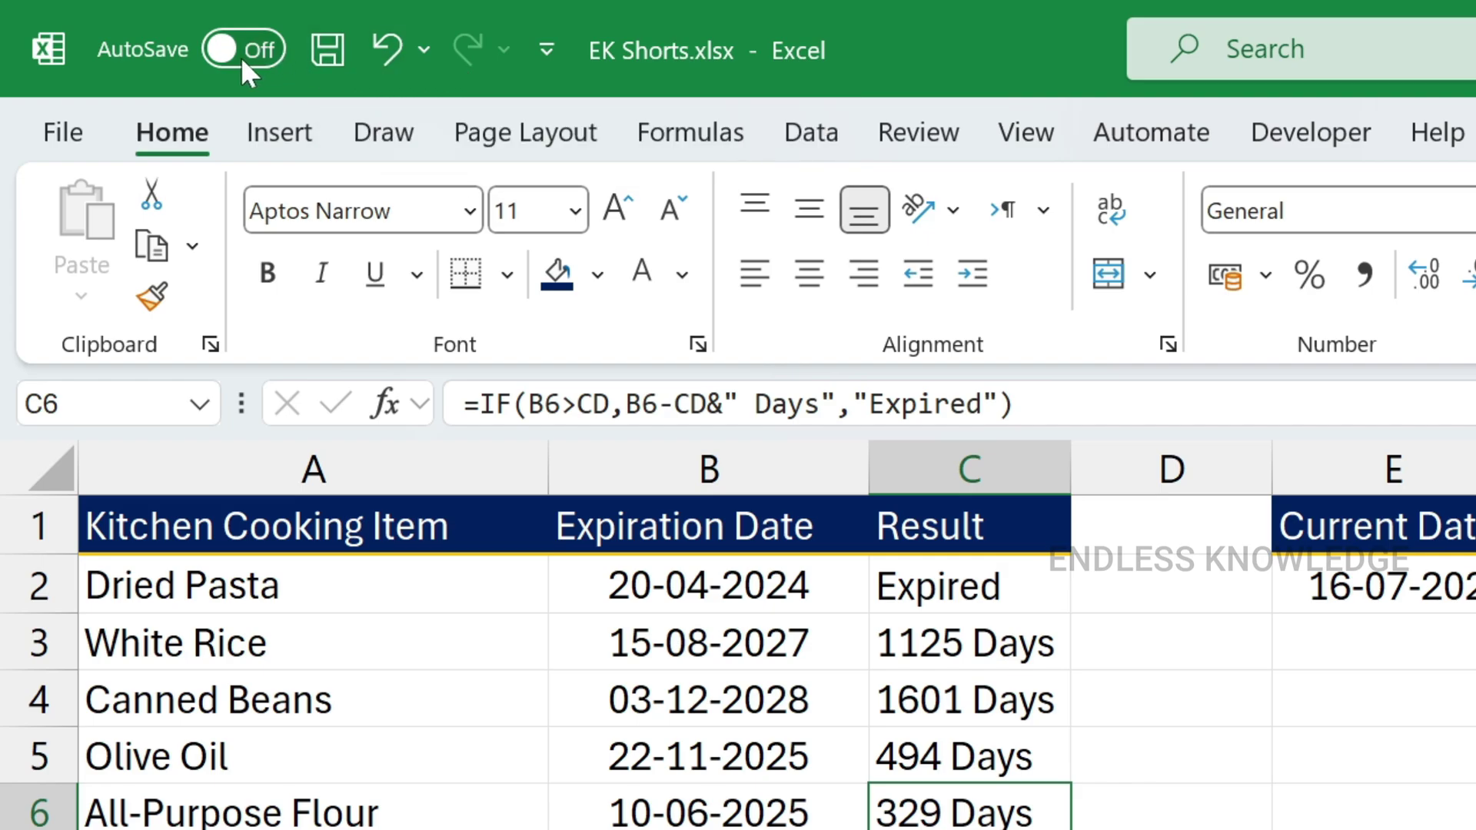
- Remove the Save command from the Quick Access Toolbar
right_click(329, 54)
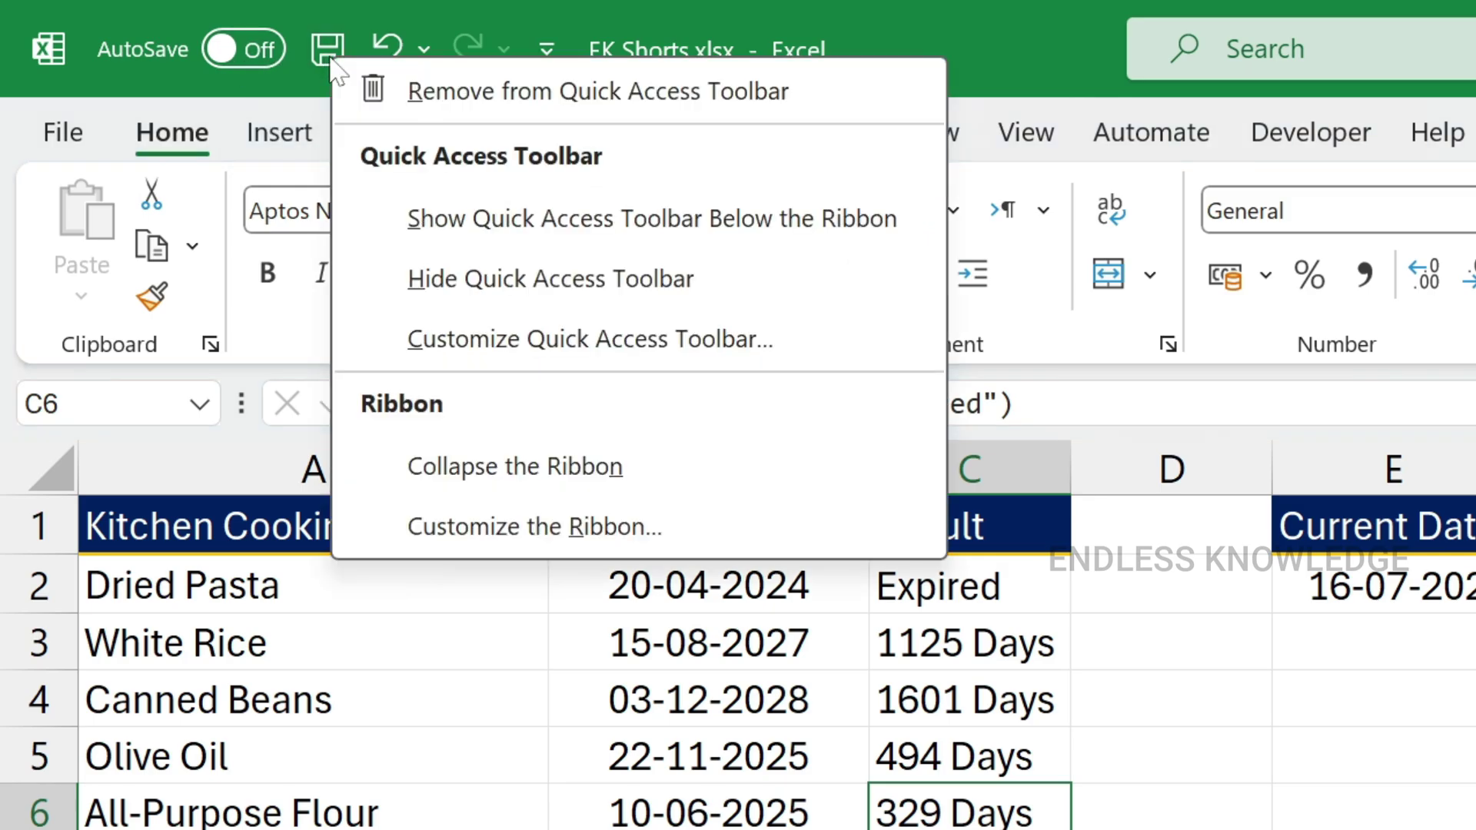
click(520, 95)
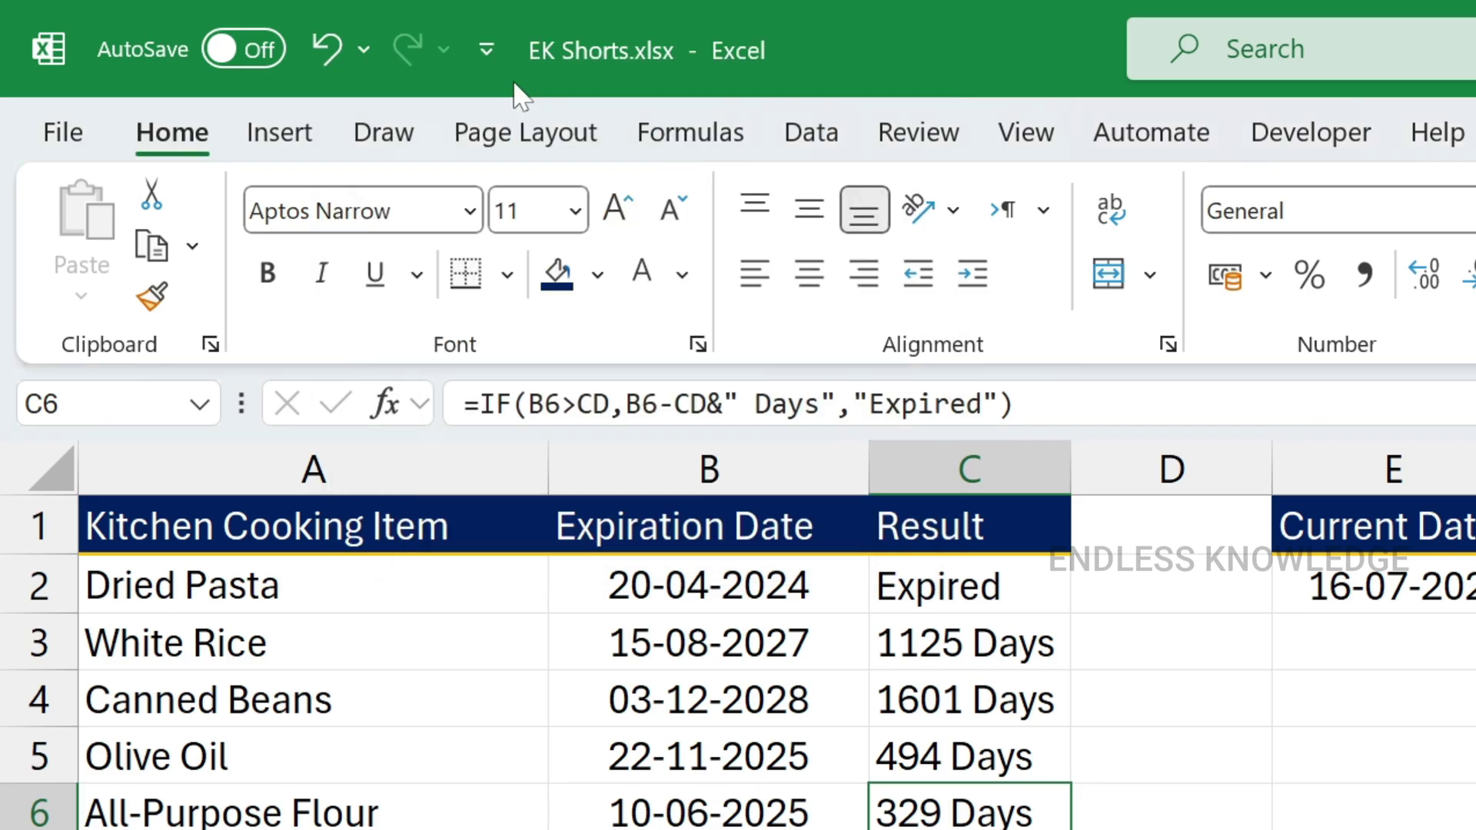
- Add the Data Validation command to the Quick Access Toolbar and try opening its dialog from there without making changes
click(814, 139)
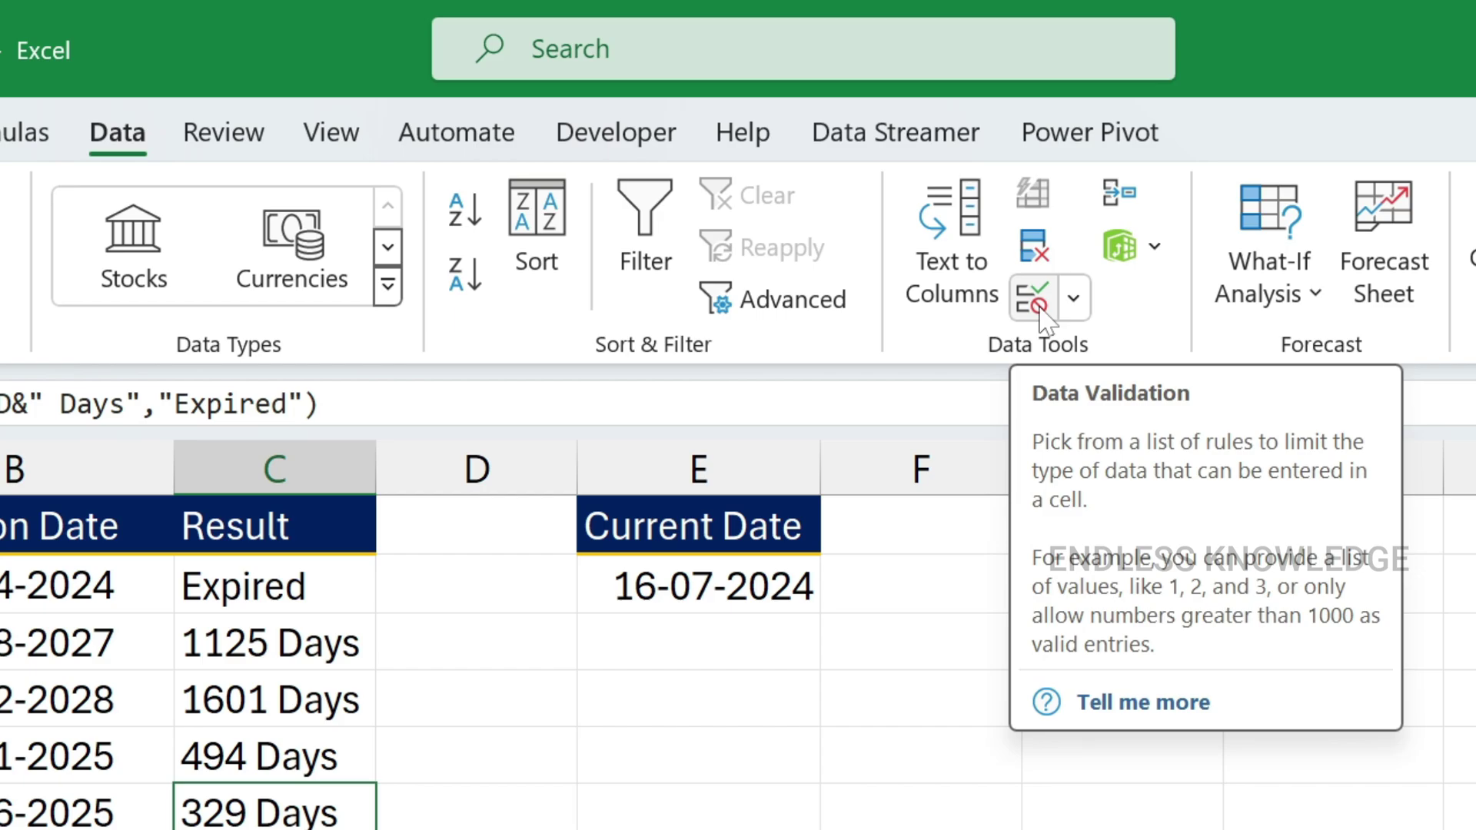
right_click(1042, 316)
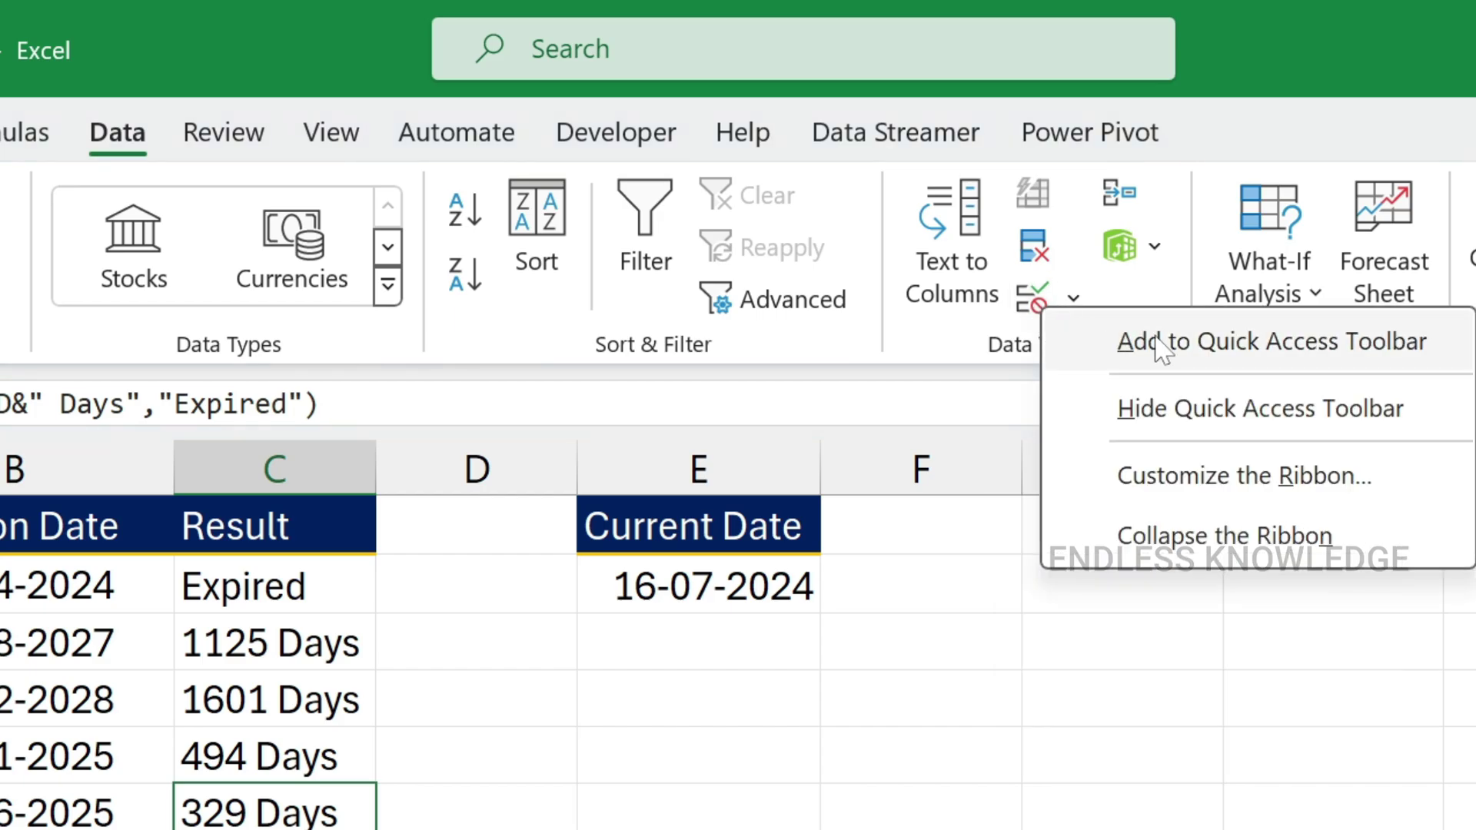
click(1228, 342)
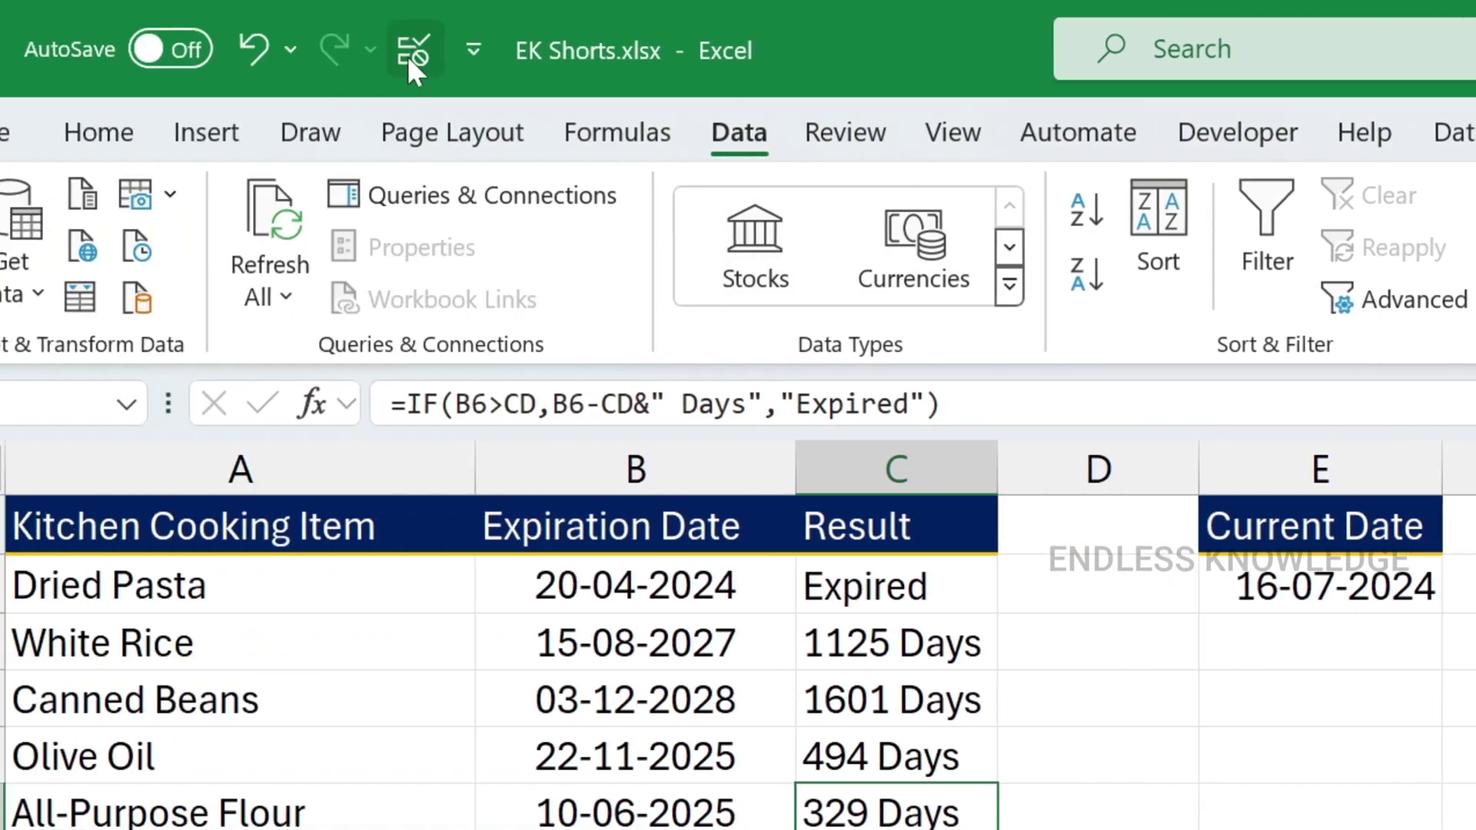
click(482, 49)
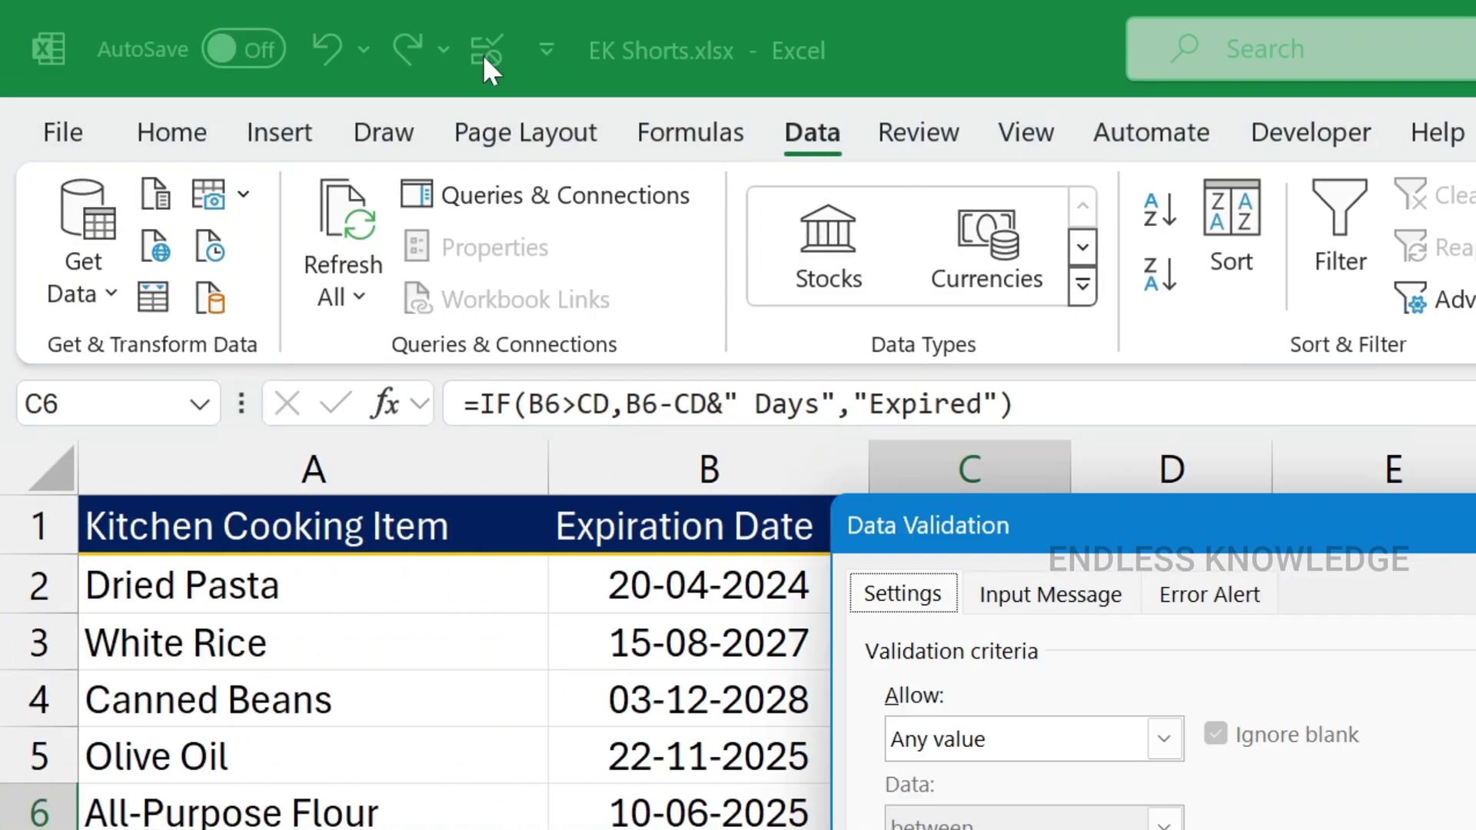
key(Escape)
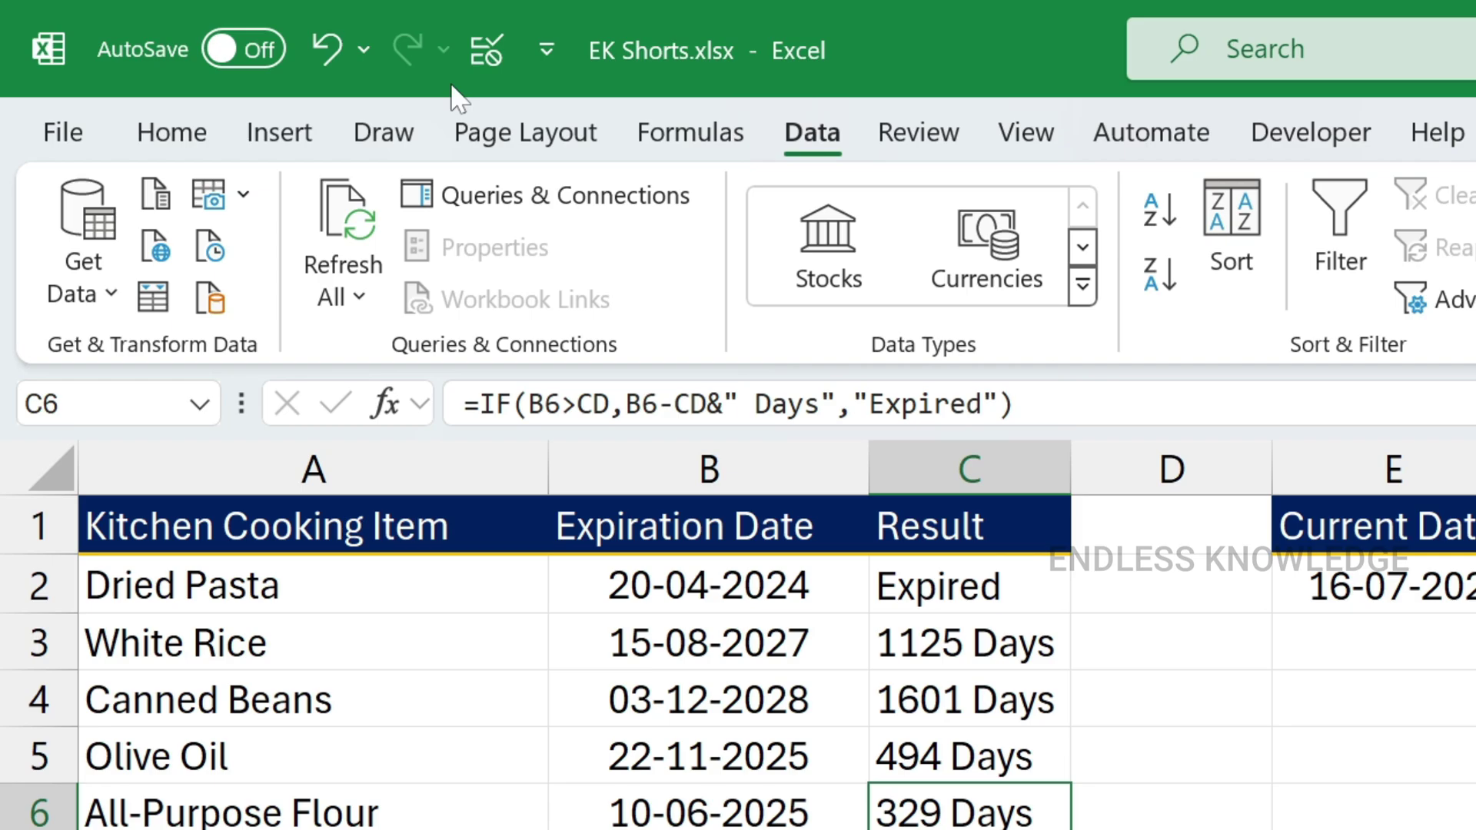
- Remove the Data Validation command from the Quick Access Toolbar
right_click(472, 56)
click(500, 88)
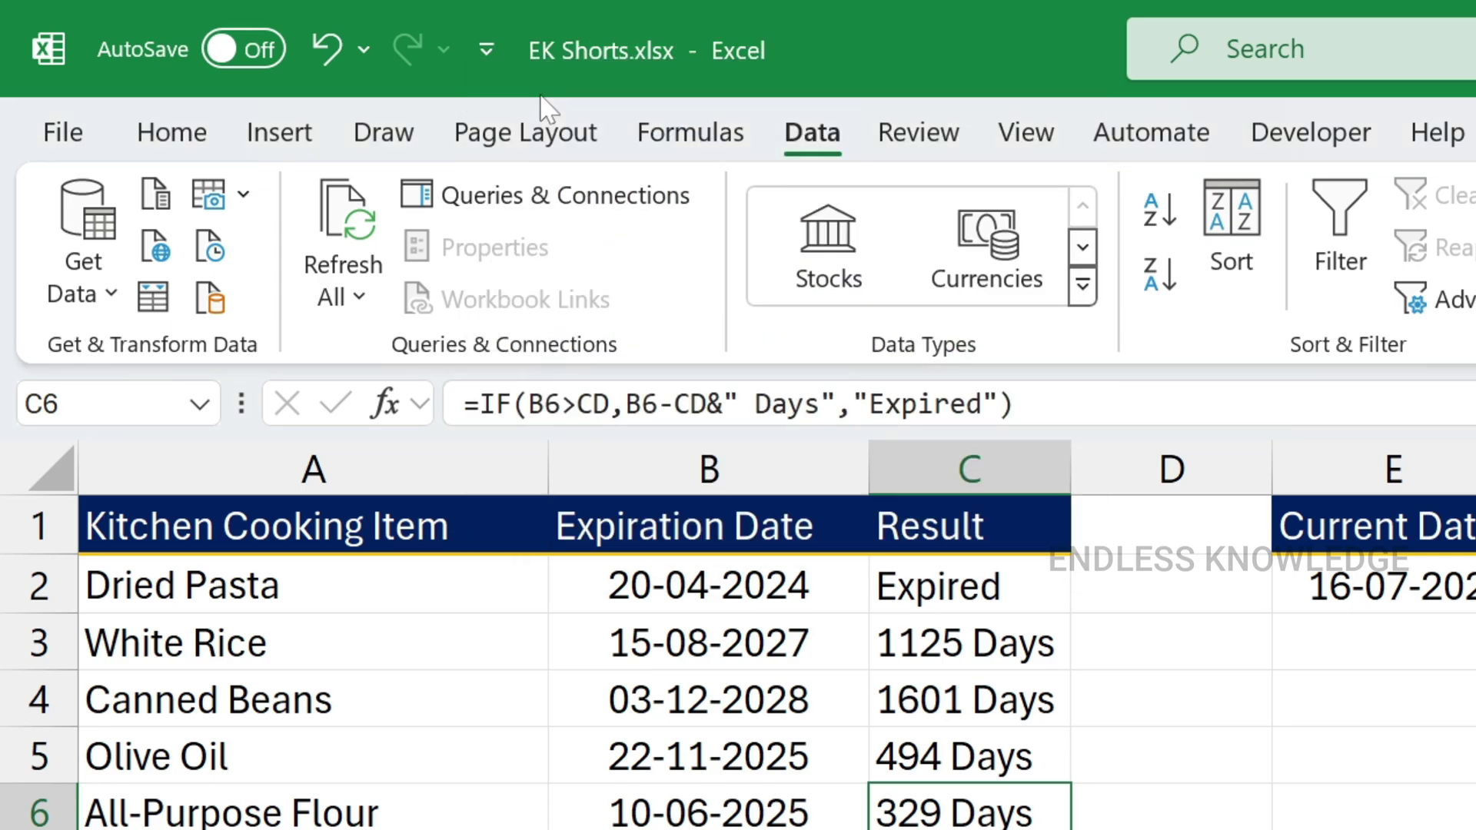
- Remove the Undo and Redo commands from the Quick Access Toolbar
click(485, 49)
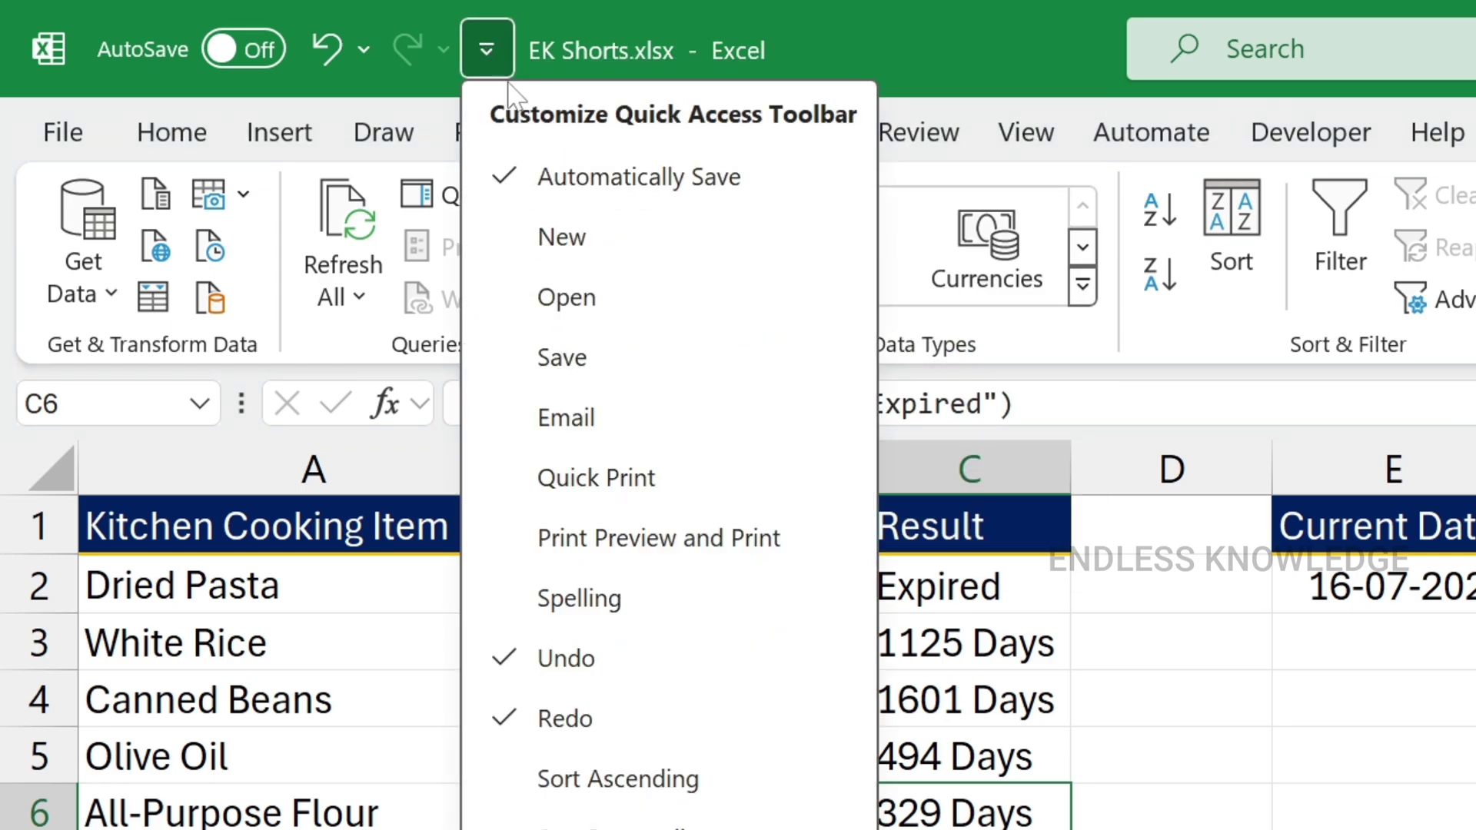
click(612, 666)
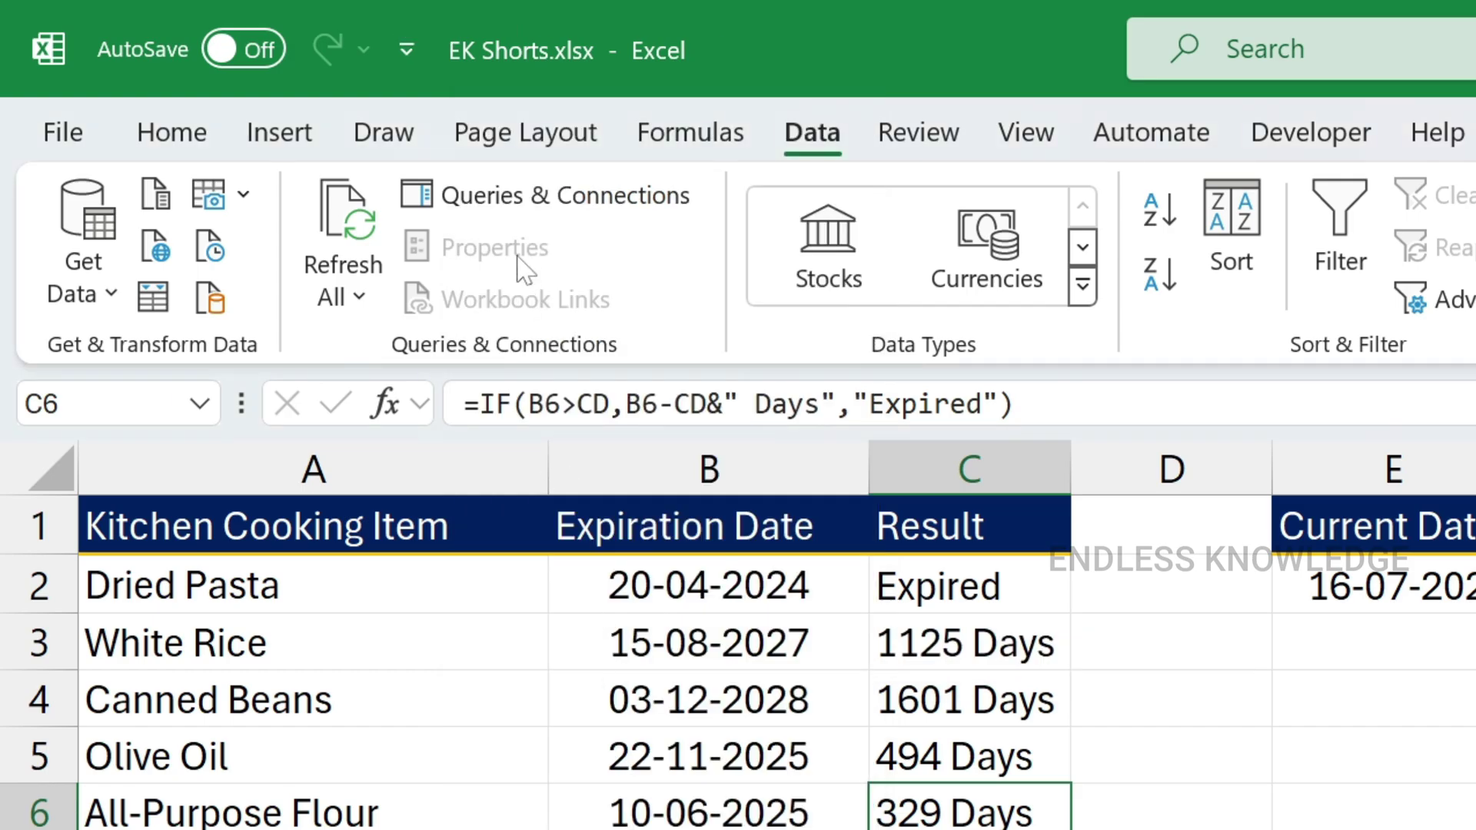
click(423, 60)
click(485, 716)
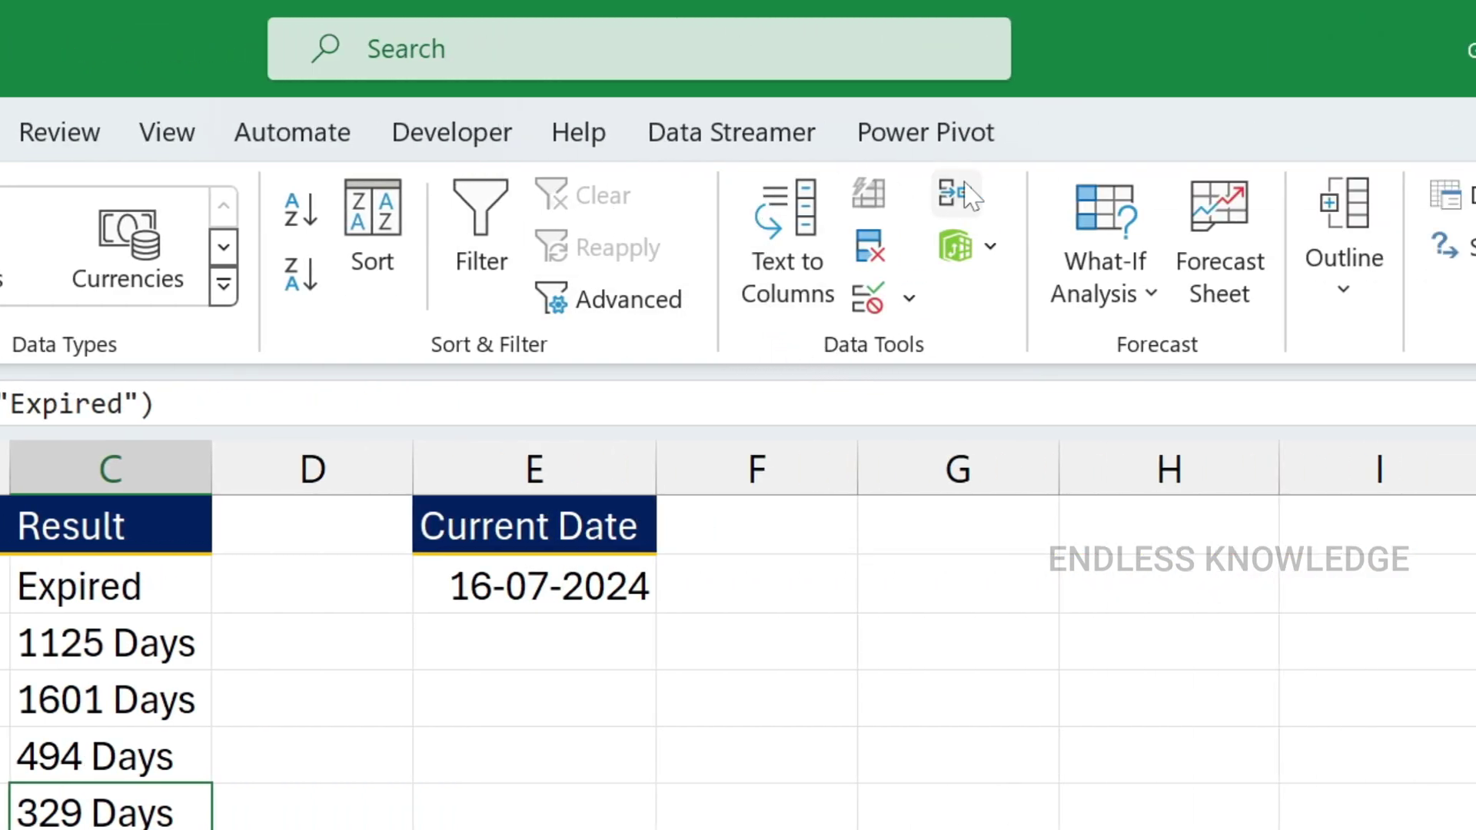
- Add the whole Data Tools group to the Quick Access Toolbar and expand it there to view its commands
right_click(883, 358)
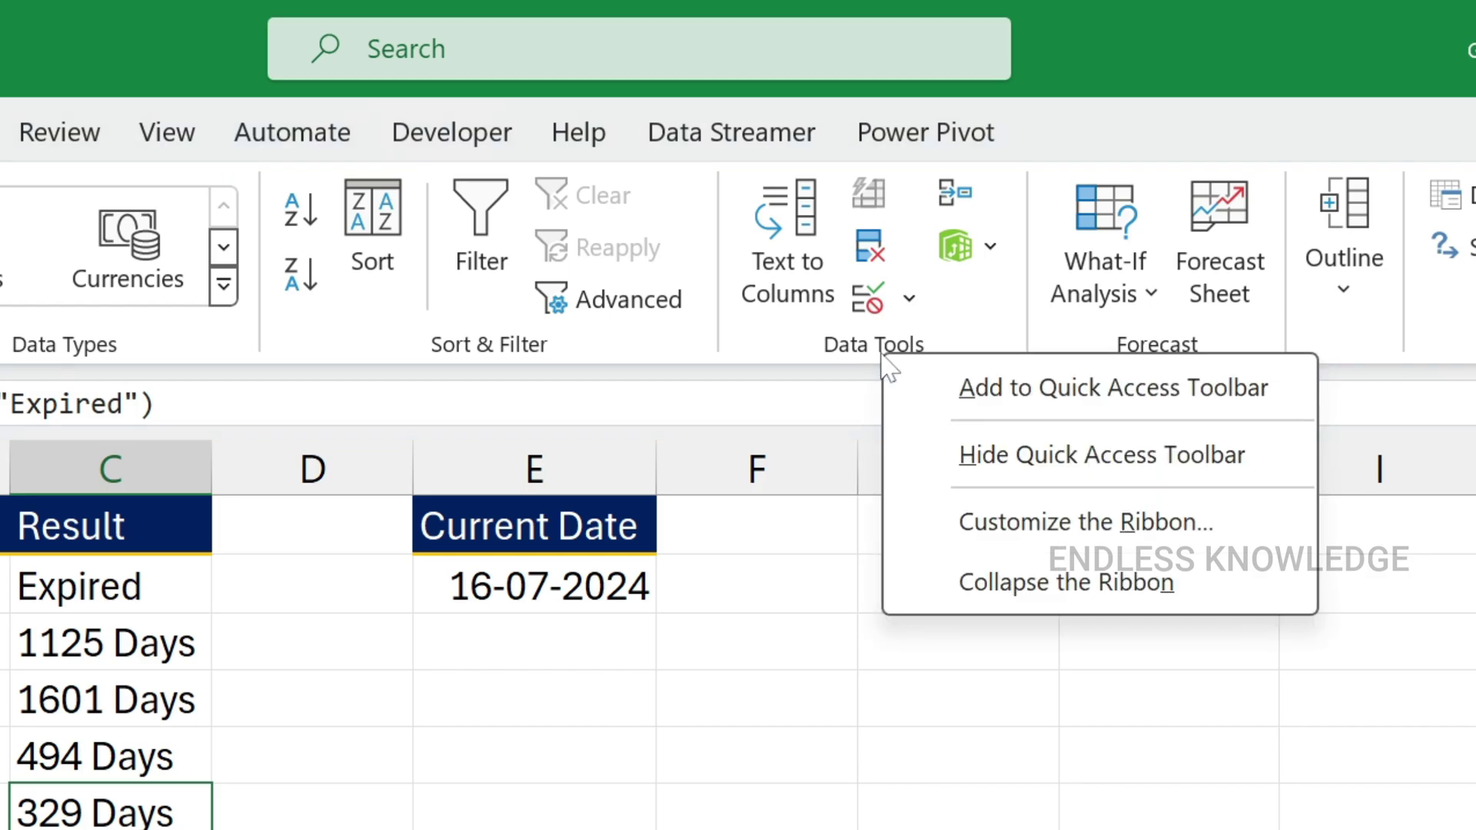
click(994, 388)
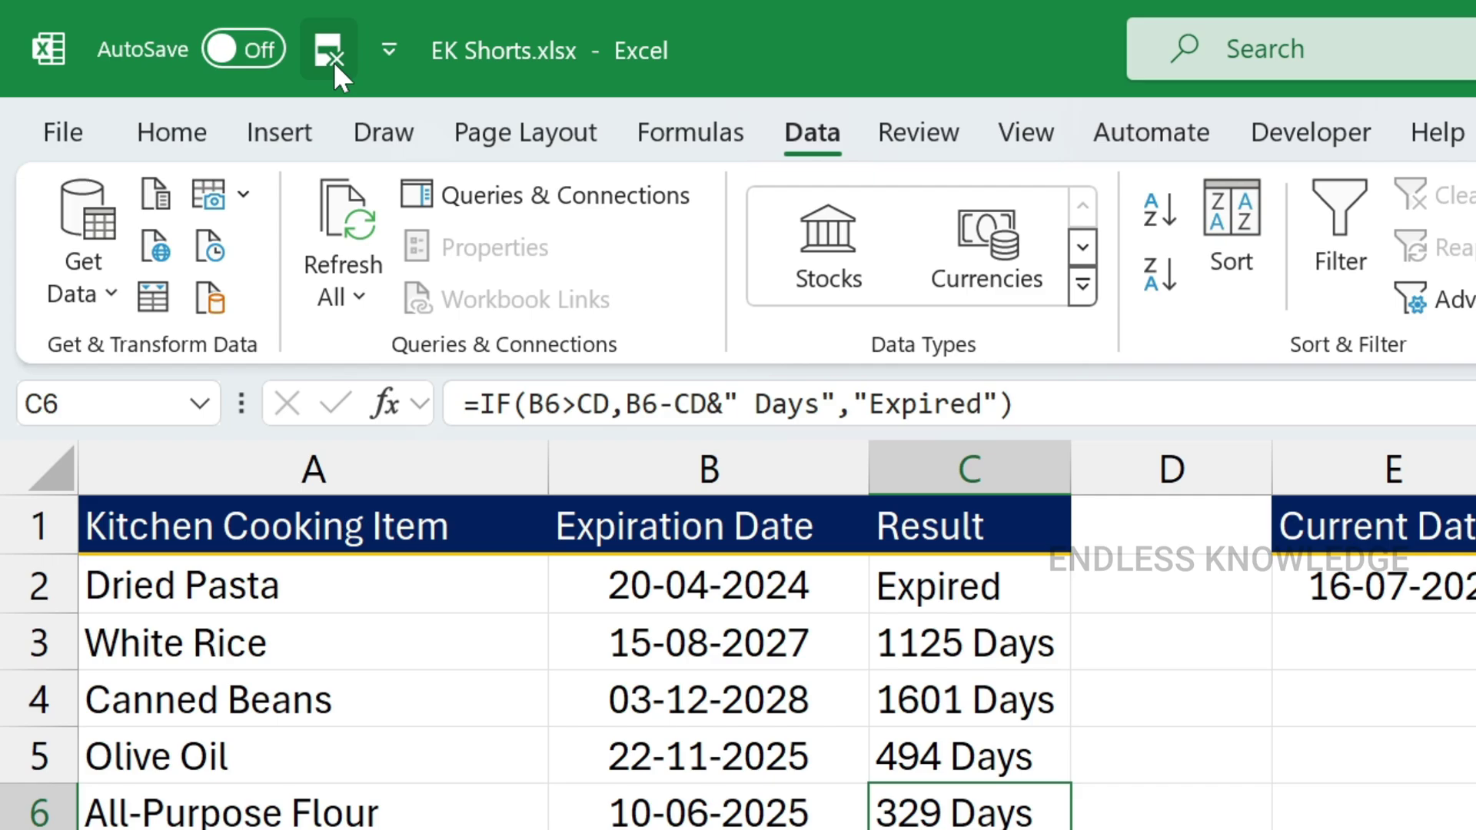
click(330, 52)
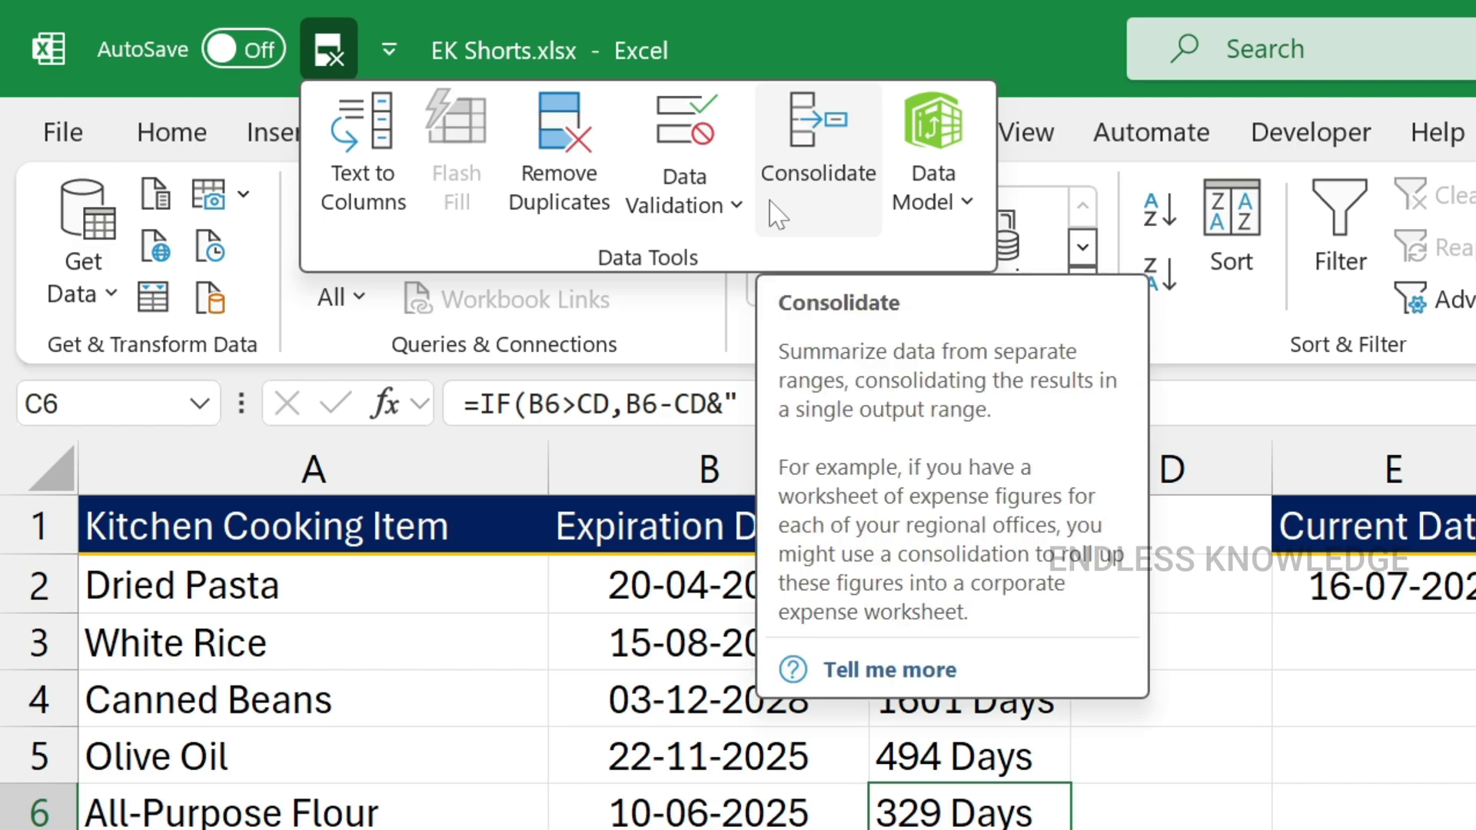
- Remove the Data Tools group from the Quick Access Toolbar
right_click(330, 44)
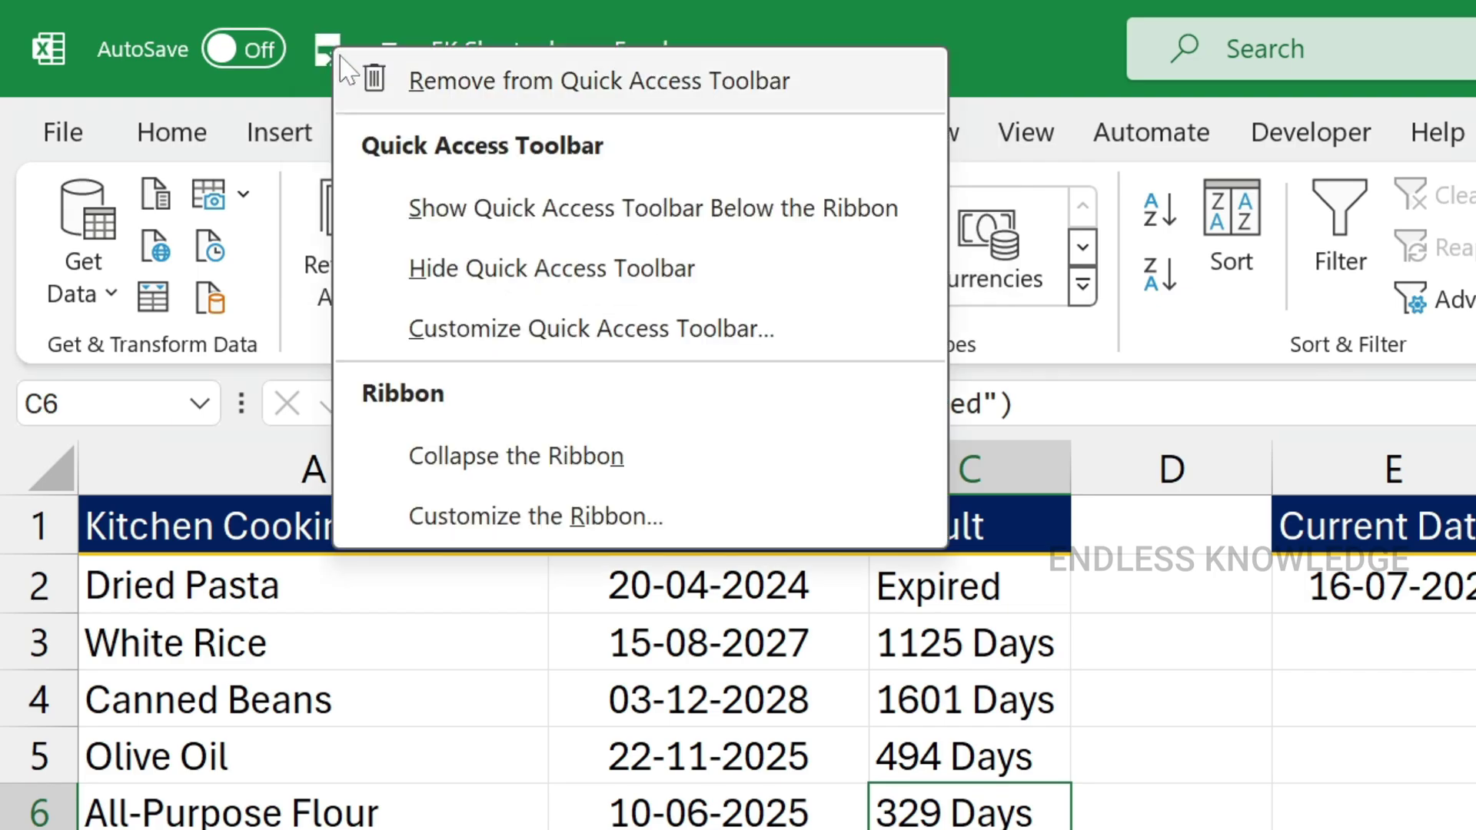
click(401, 83)
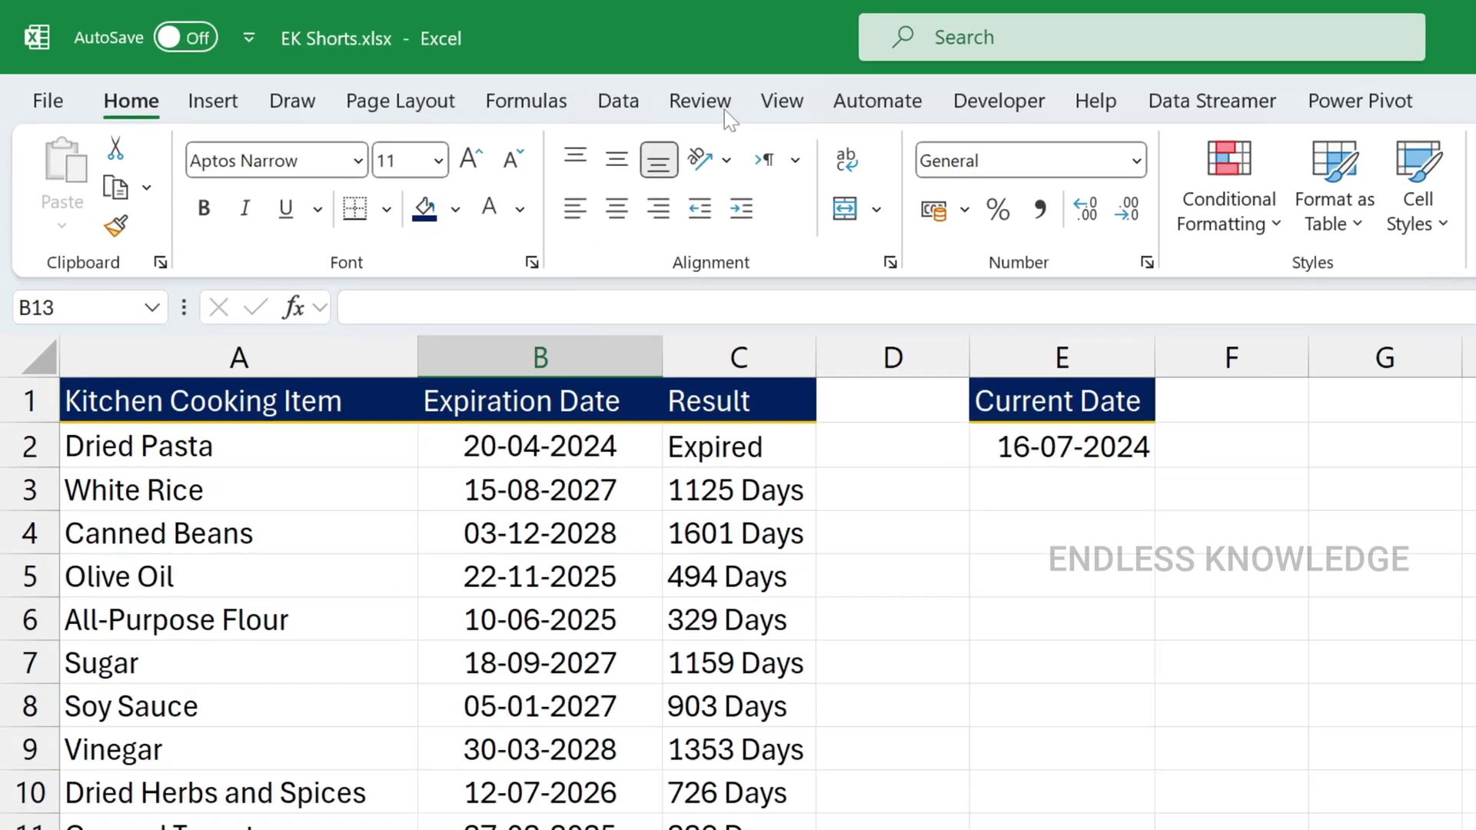
- Add the Spelling command to the Quick Access Toolbar
click(458, 68)
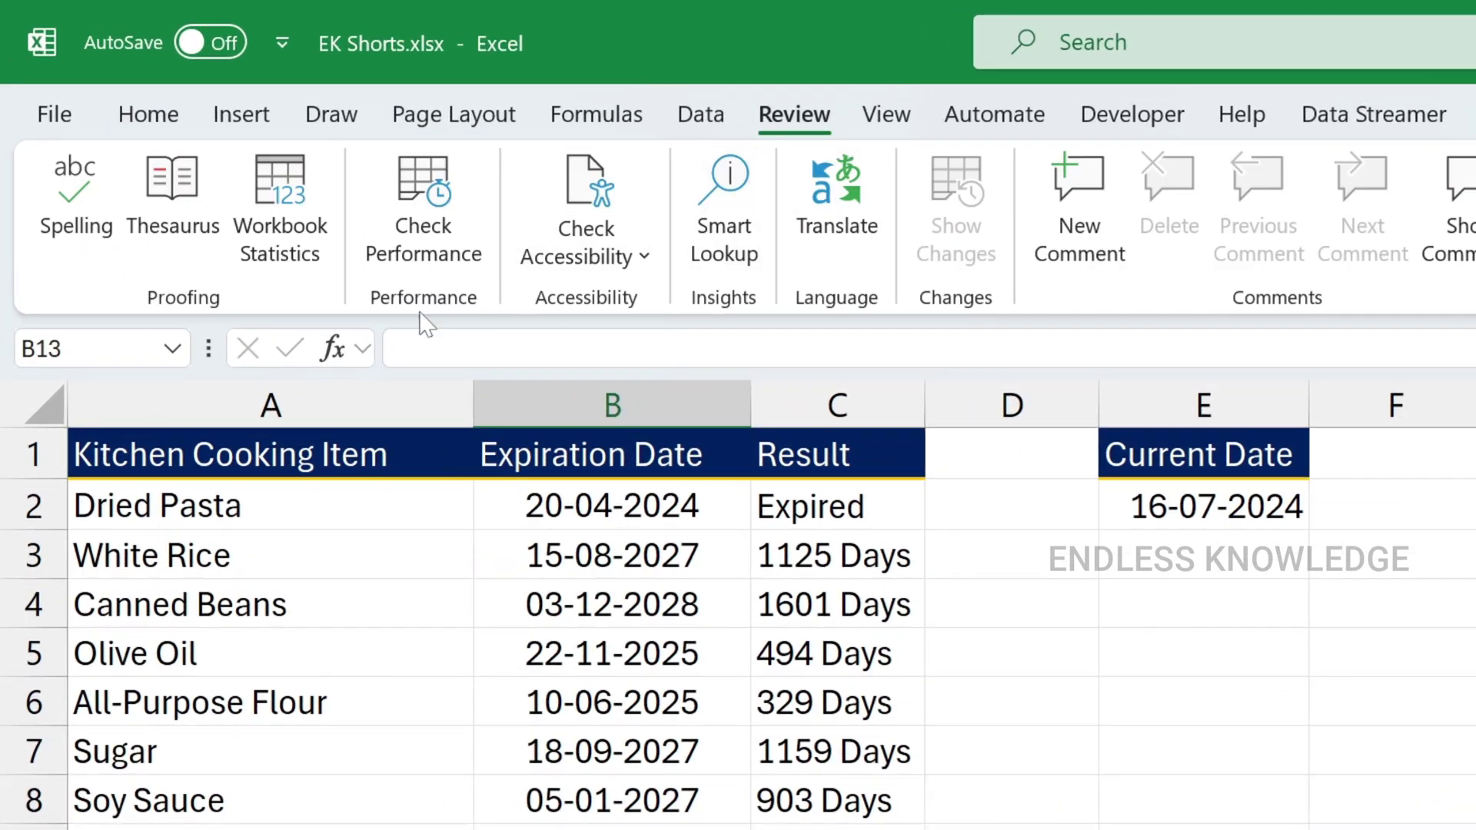
right_click(86, 231)
click(165, 251)
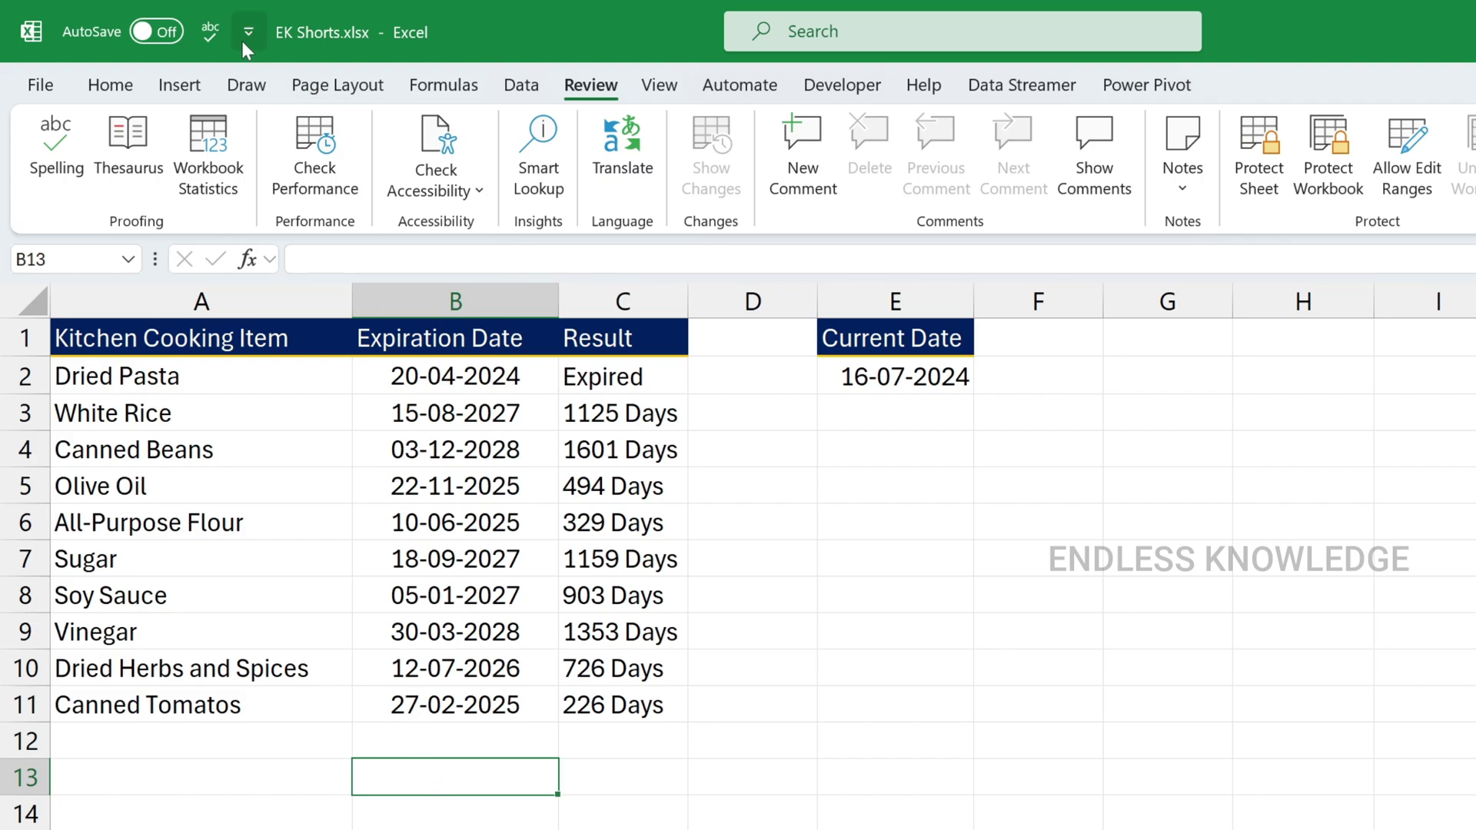
- Run the spell check from the Quick Access Toolbar, continuing at the sheet's beginning, and correct "Tomatos" in A11 to "Tomatoes"
click(215, 26)
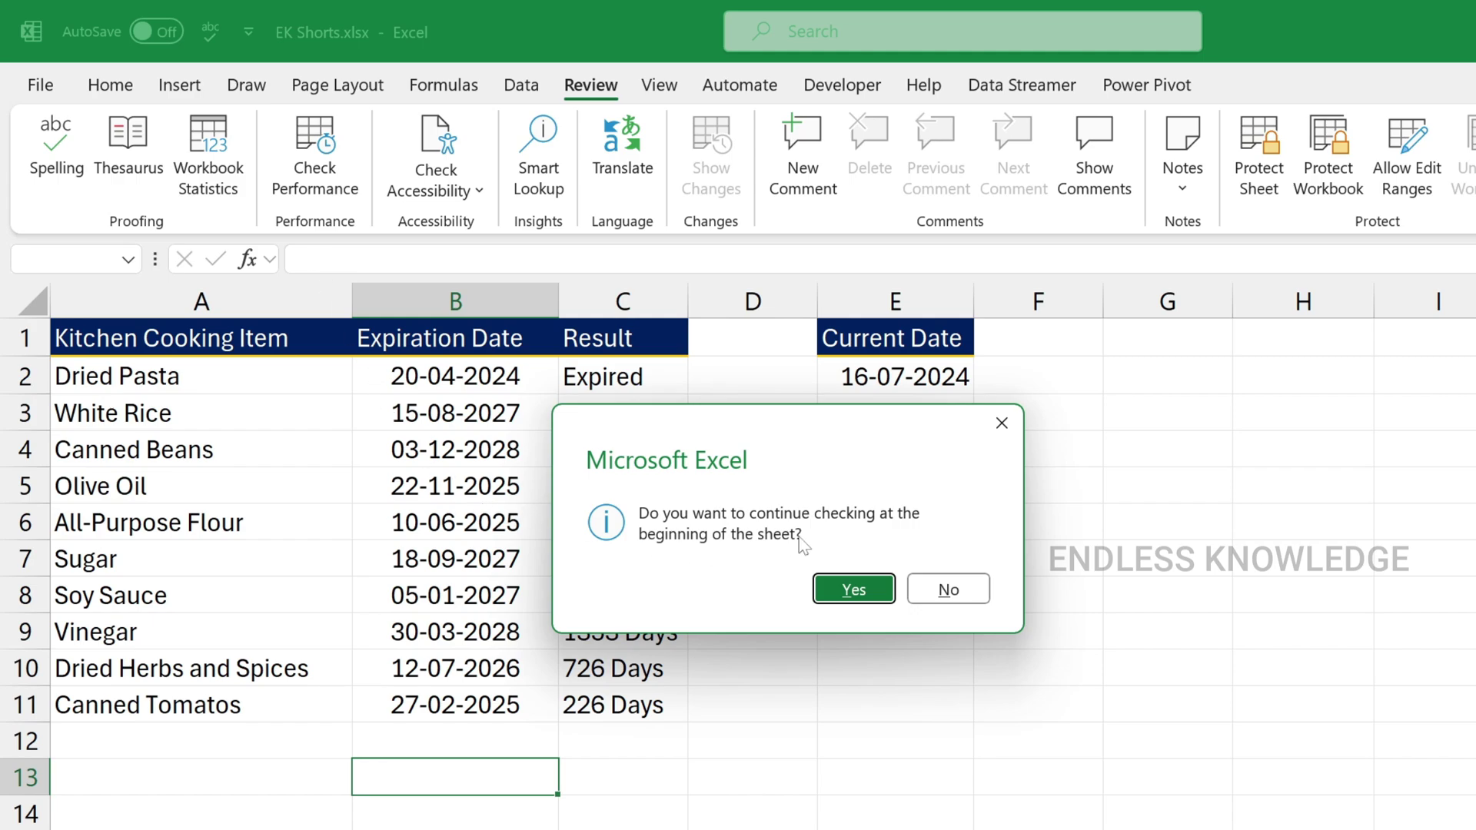
click(861, 590)
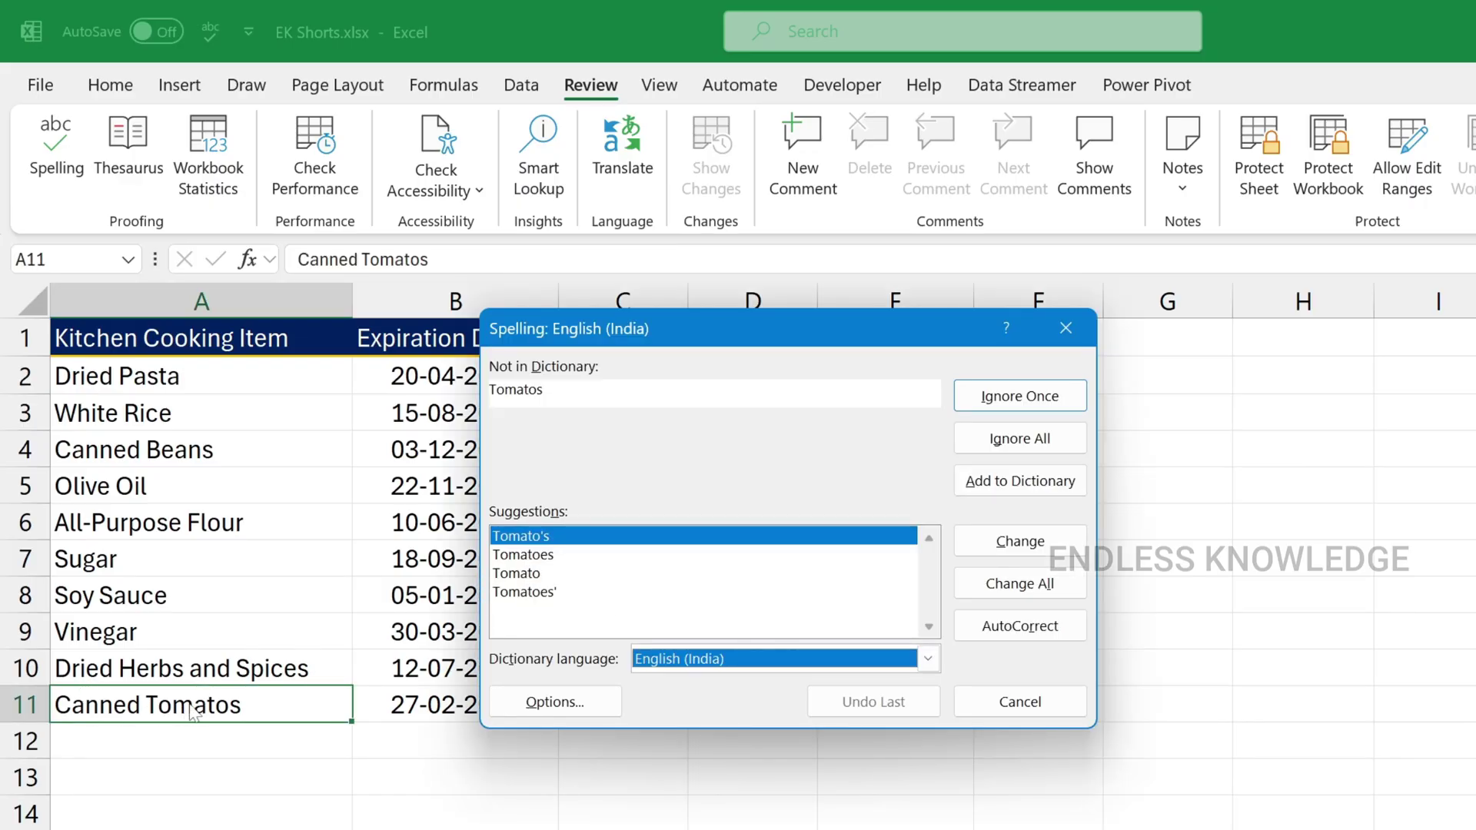
click(532, 556)
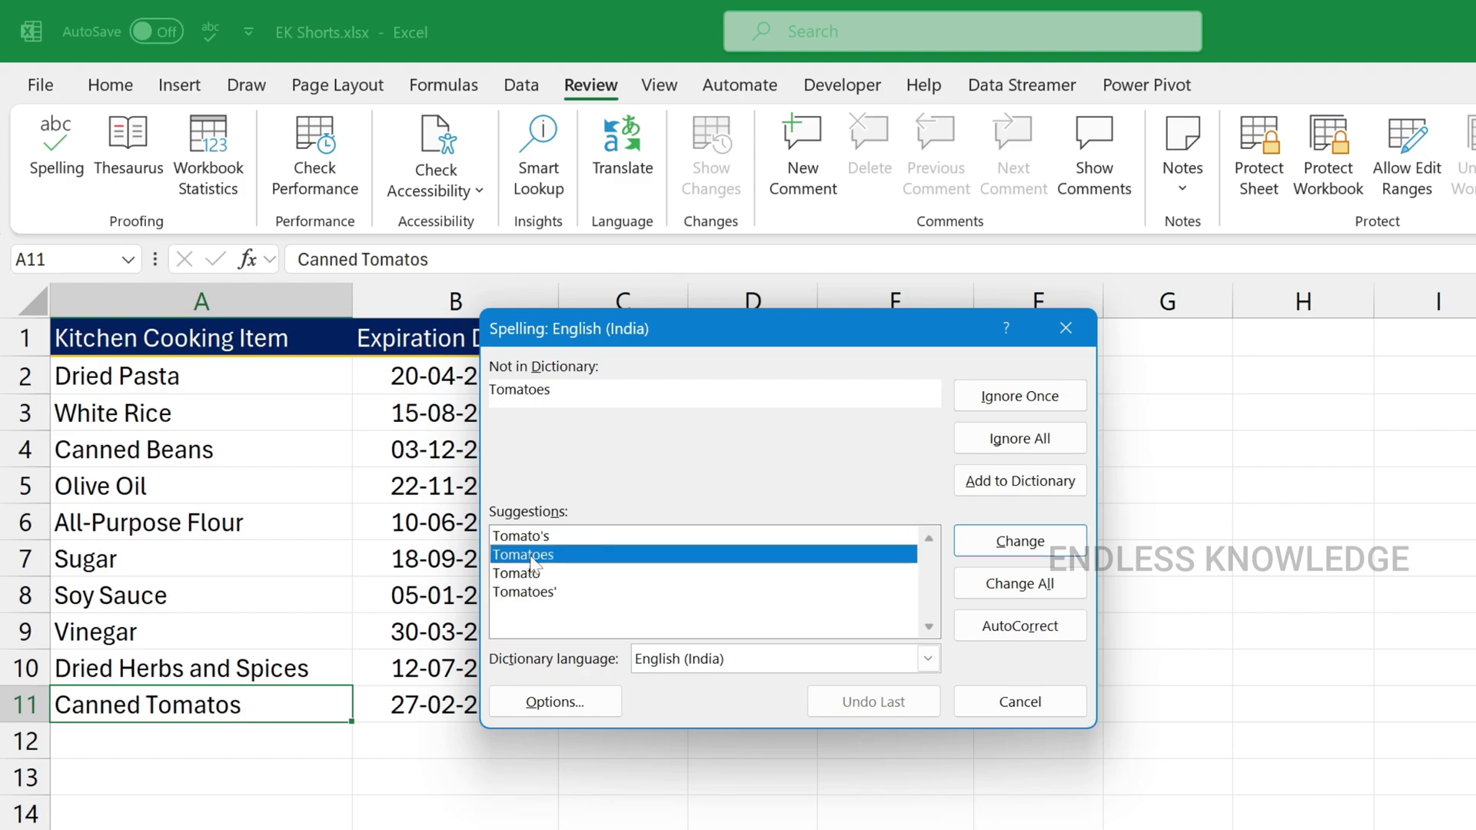
click(1019, 541)
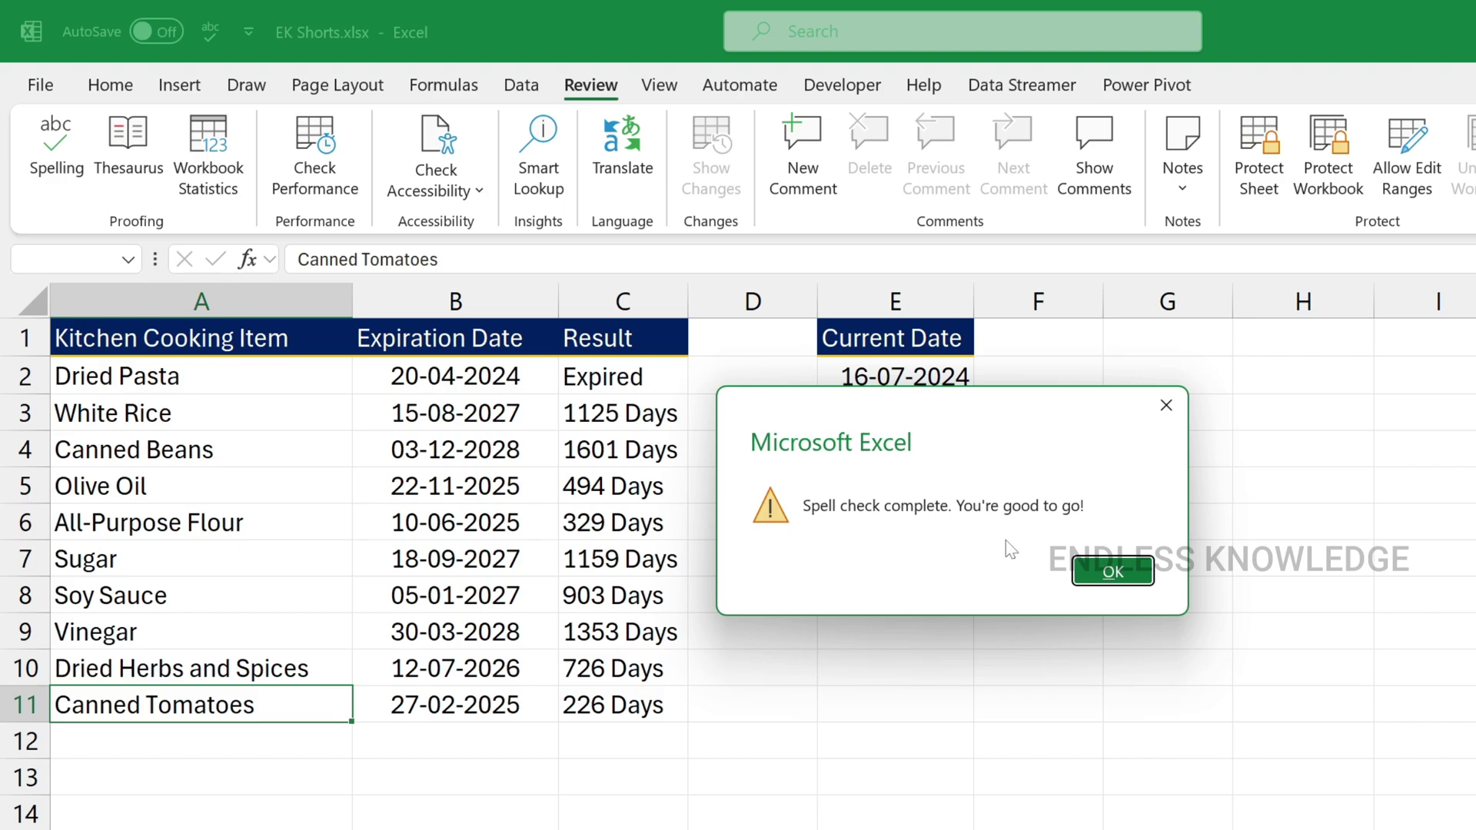
click(1110, 570)
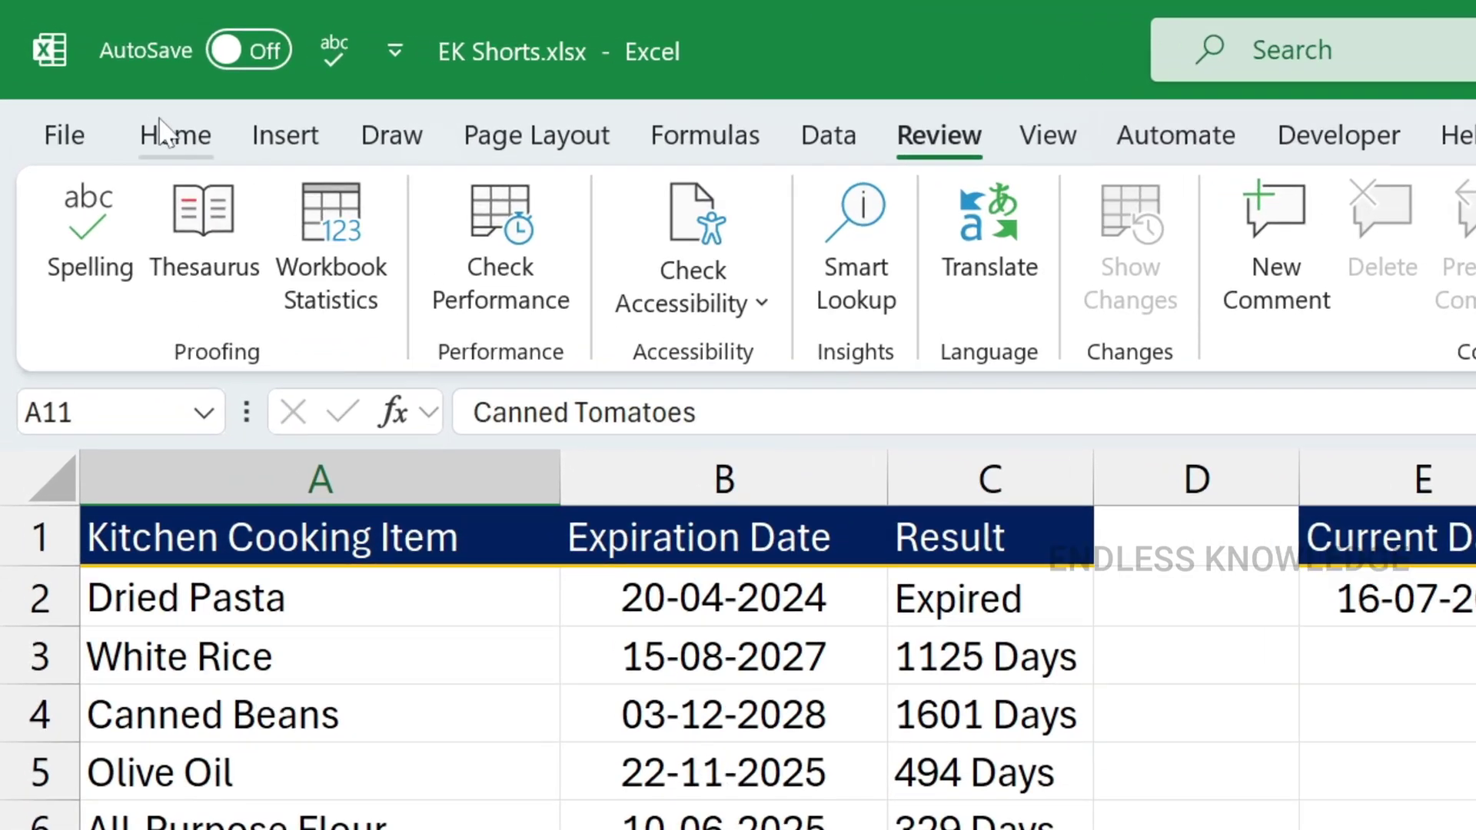
- Copy the range A1:C11 and add the Paste Special command to the Quick Access Toolbar
click(102, 77)
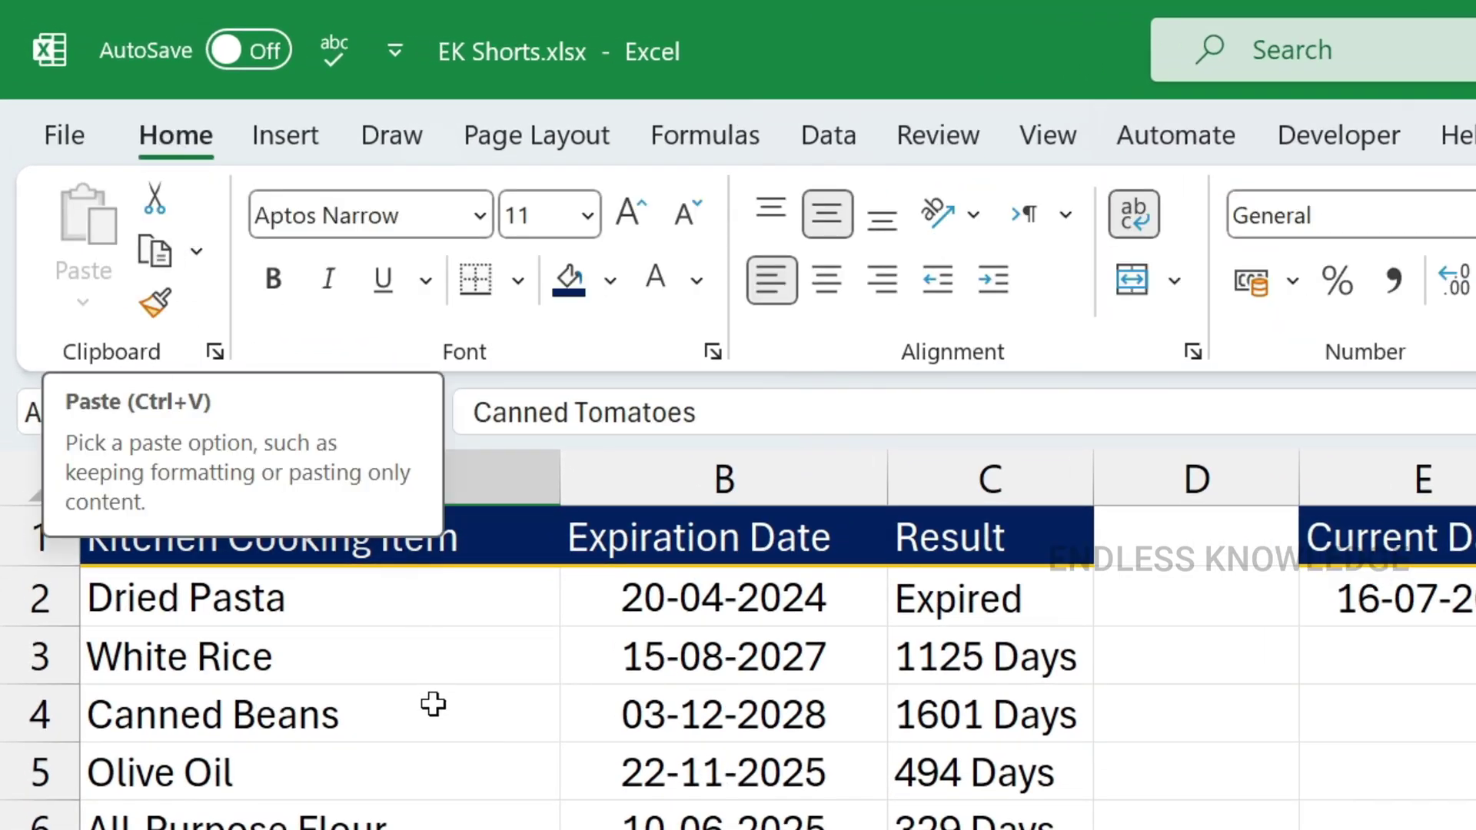
click(376, 602)
drag(326, 542, 991, 829)
key(ctrl+c)
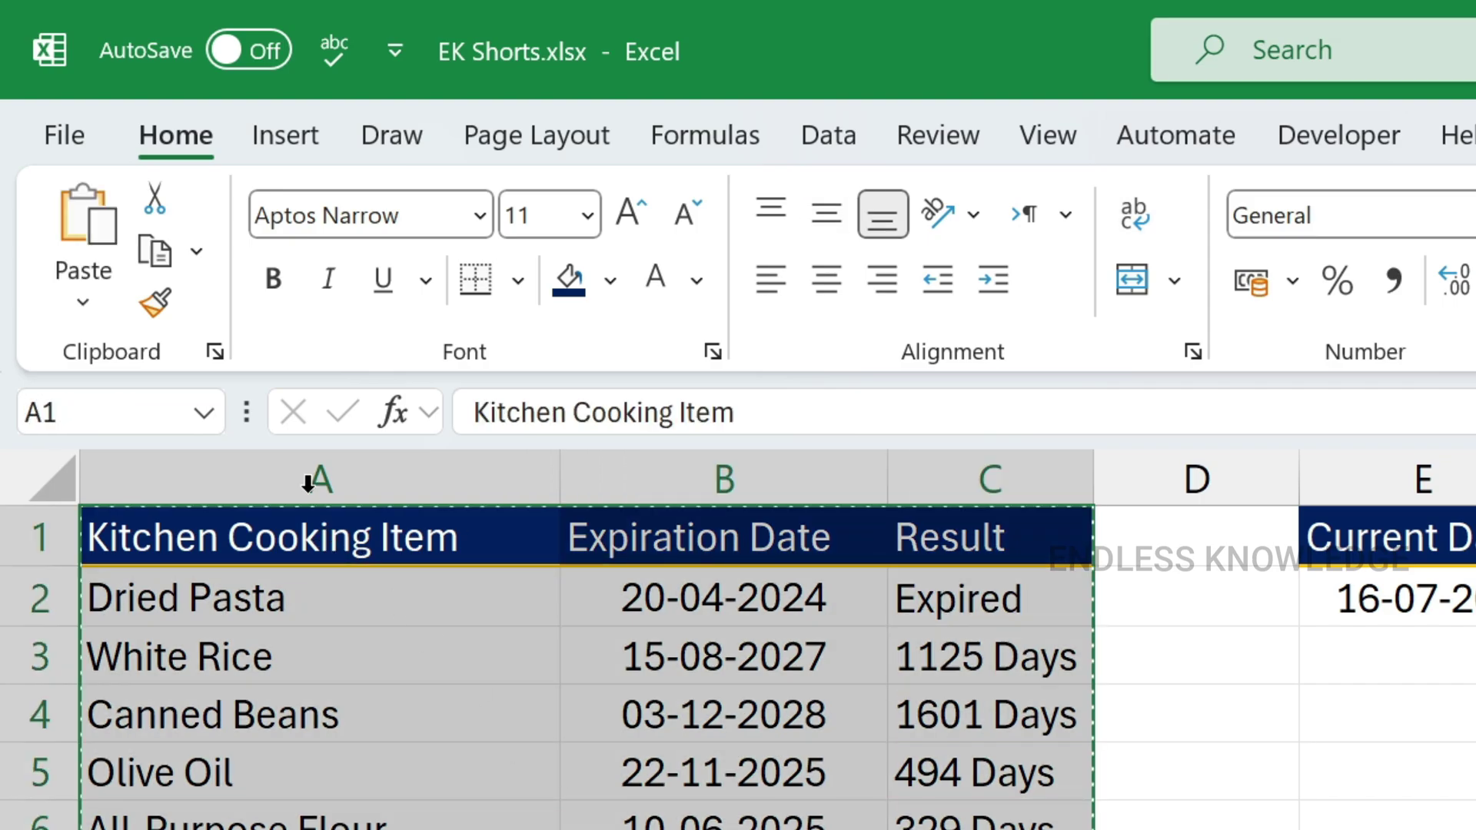
click(81, 303)
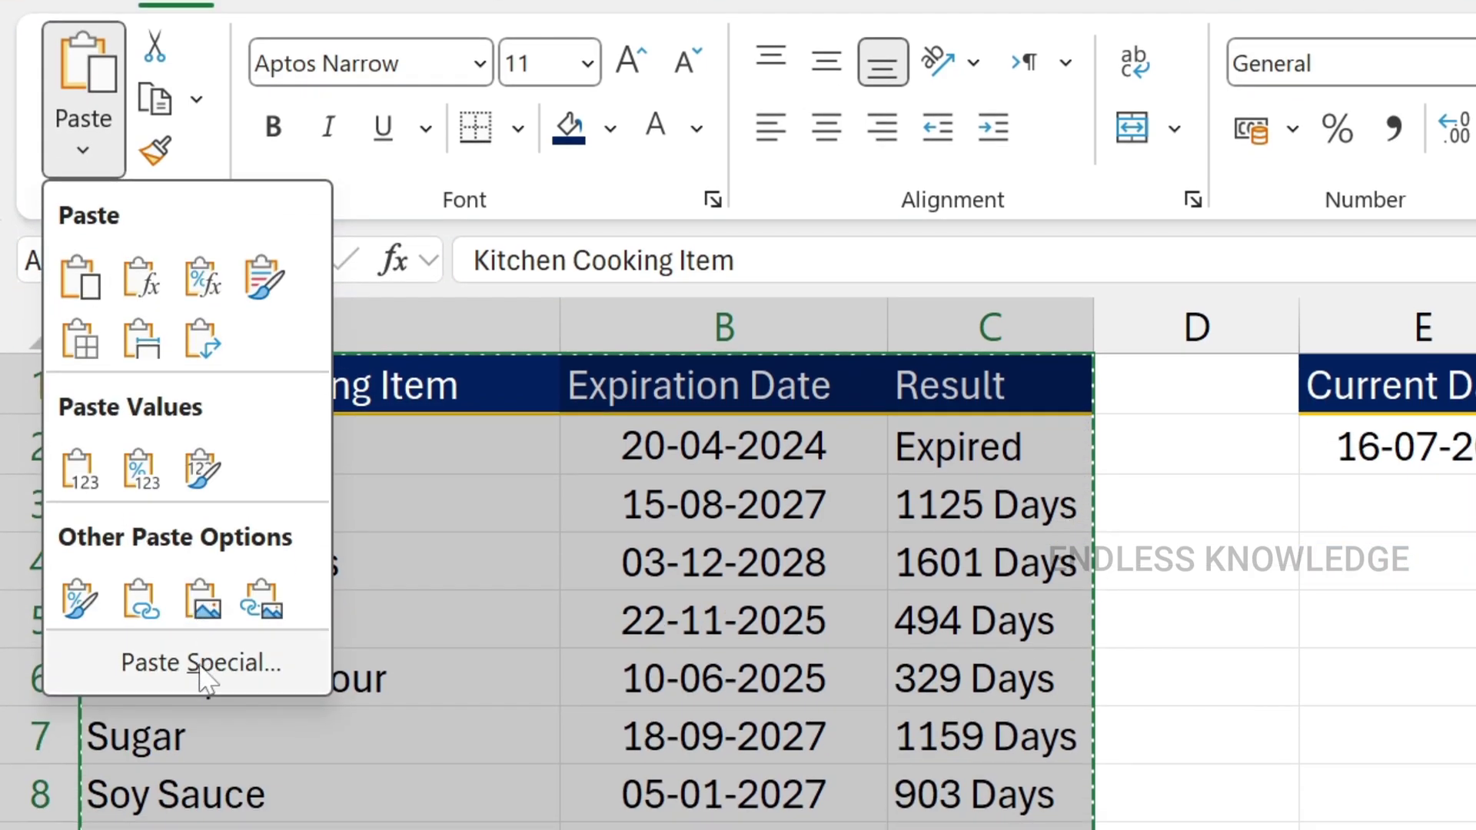
right_click(201, 671)
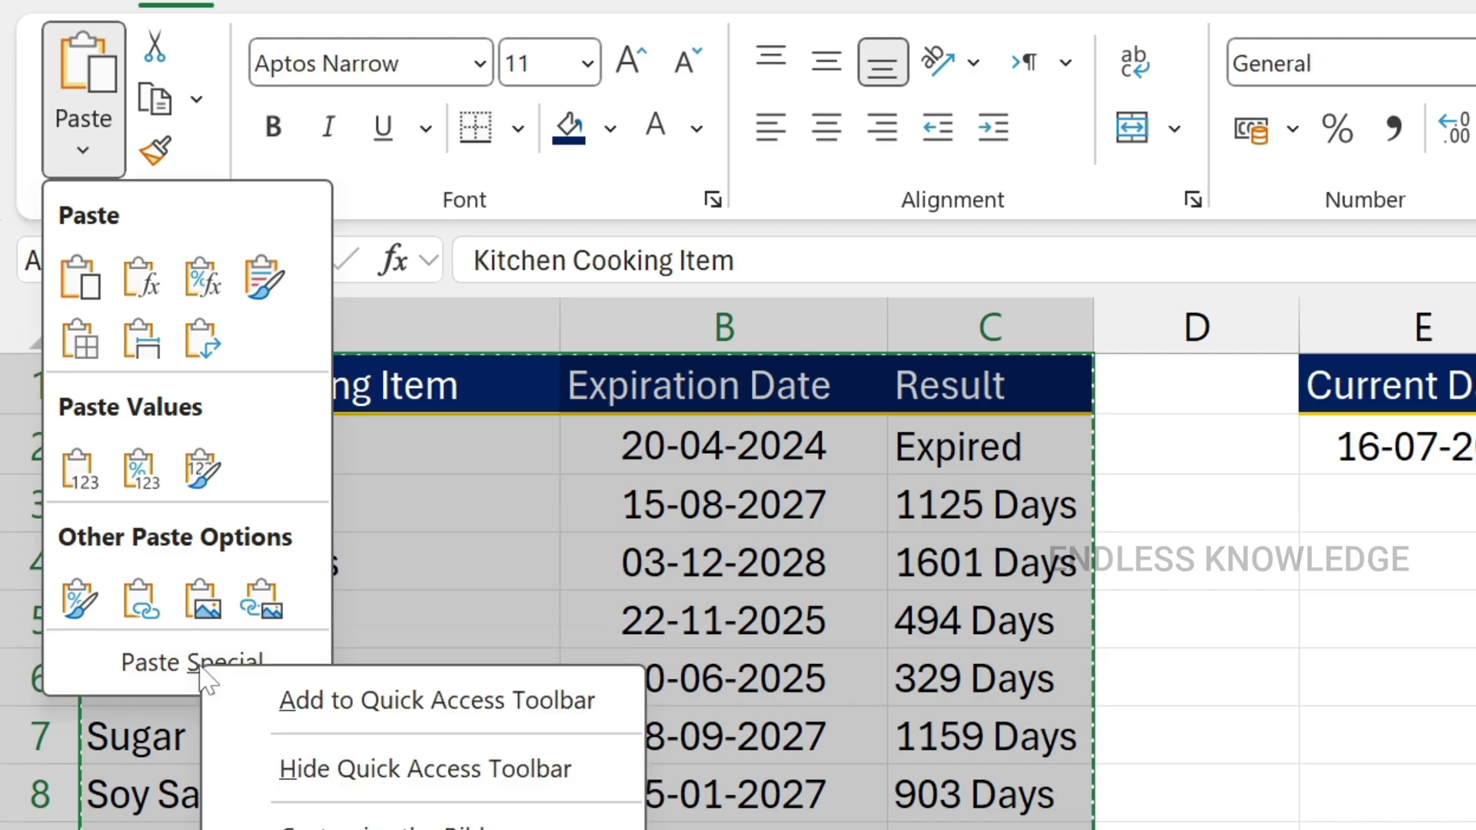
click(407, 707)
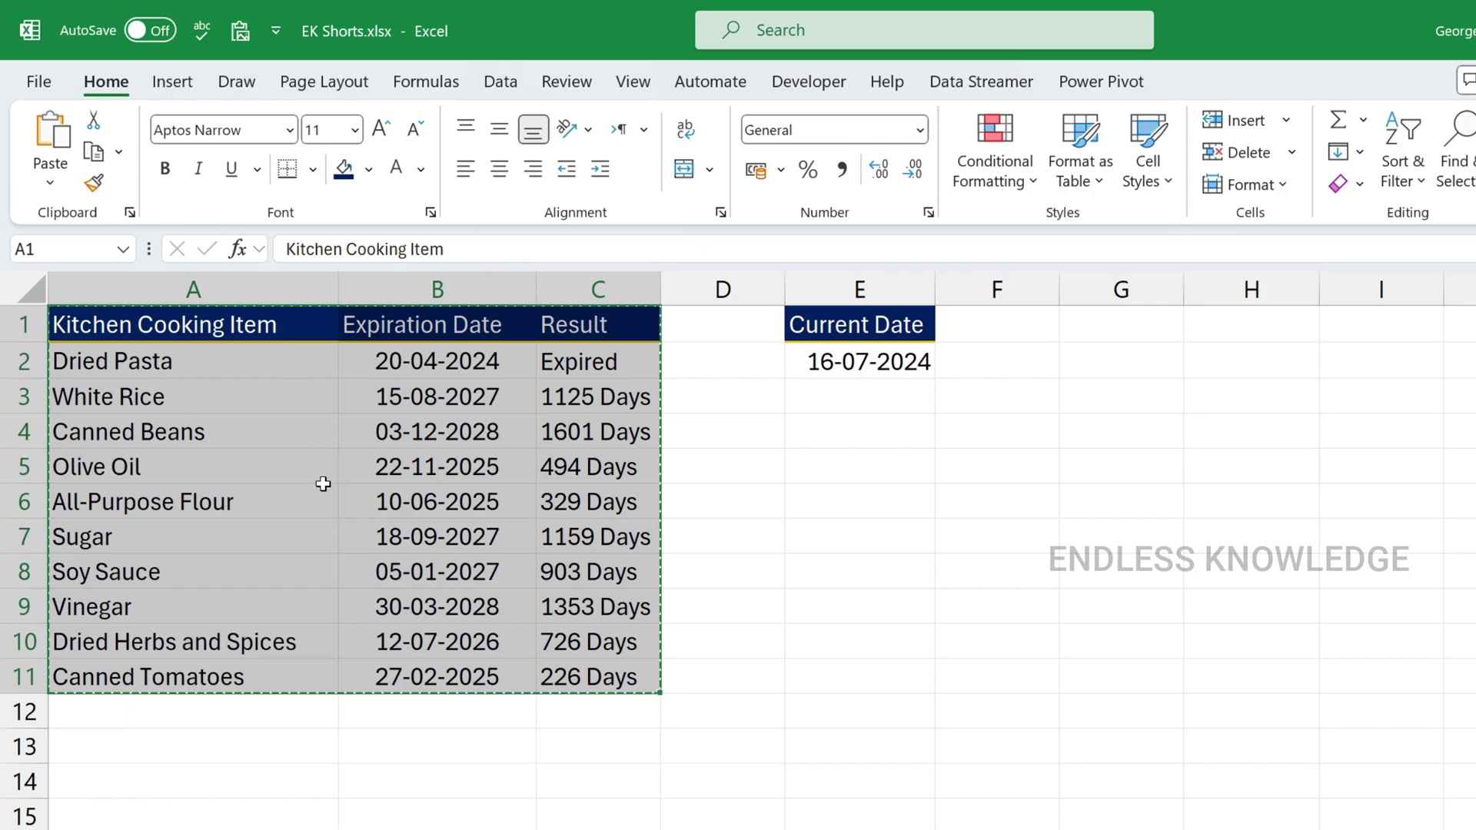
- Paste the copied table transposed at E4 with Paste Special from the Quick Access Toolbar, and autofit column F
click(838, 434)
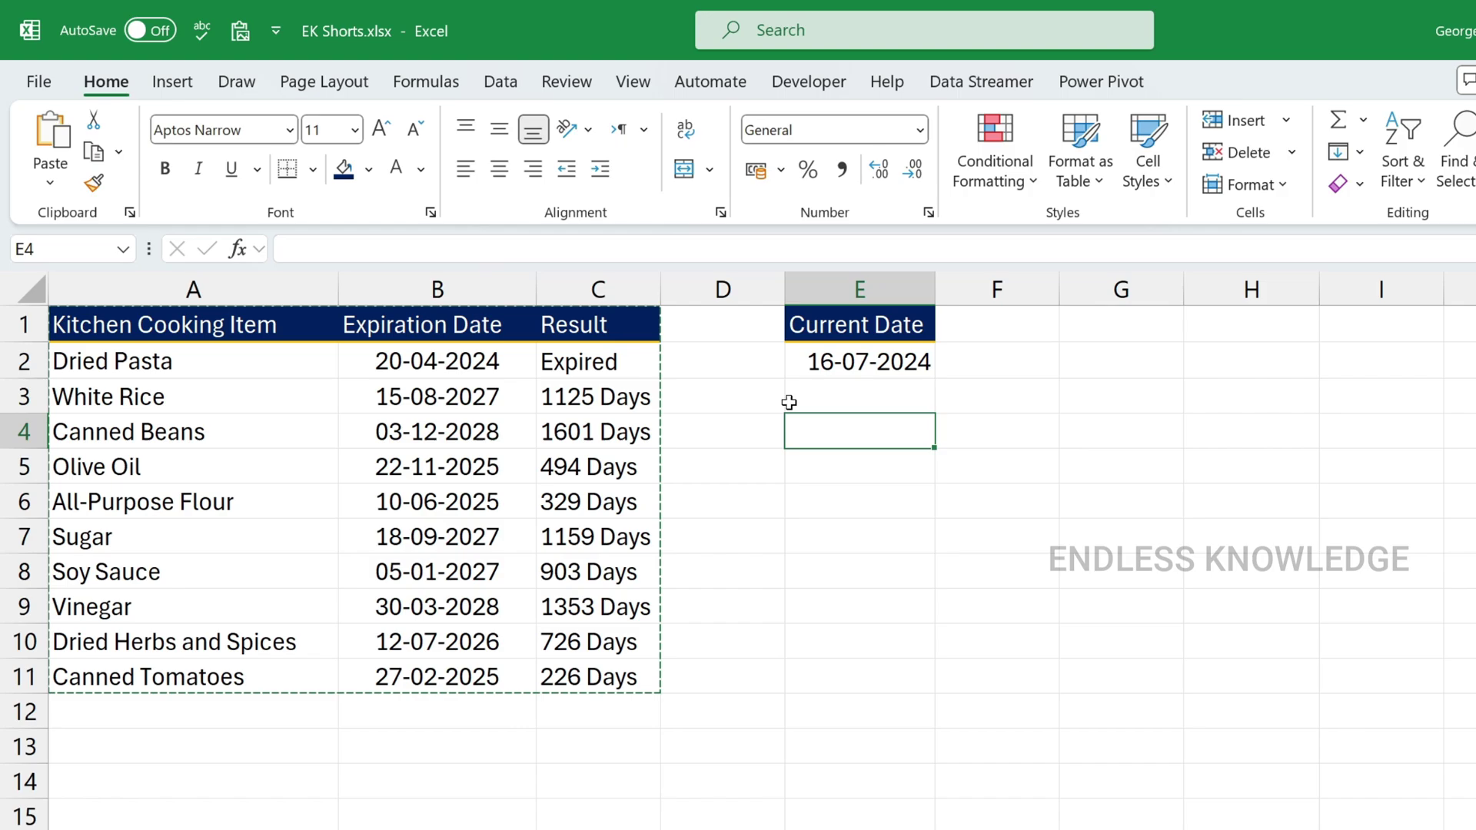
click(239, 32)
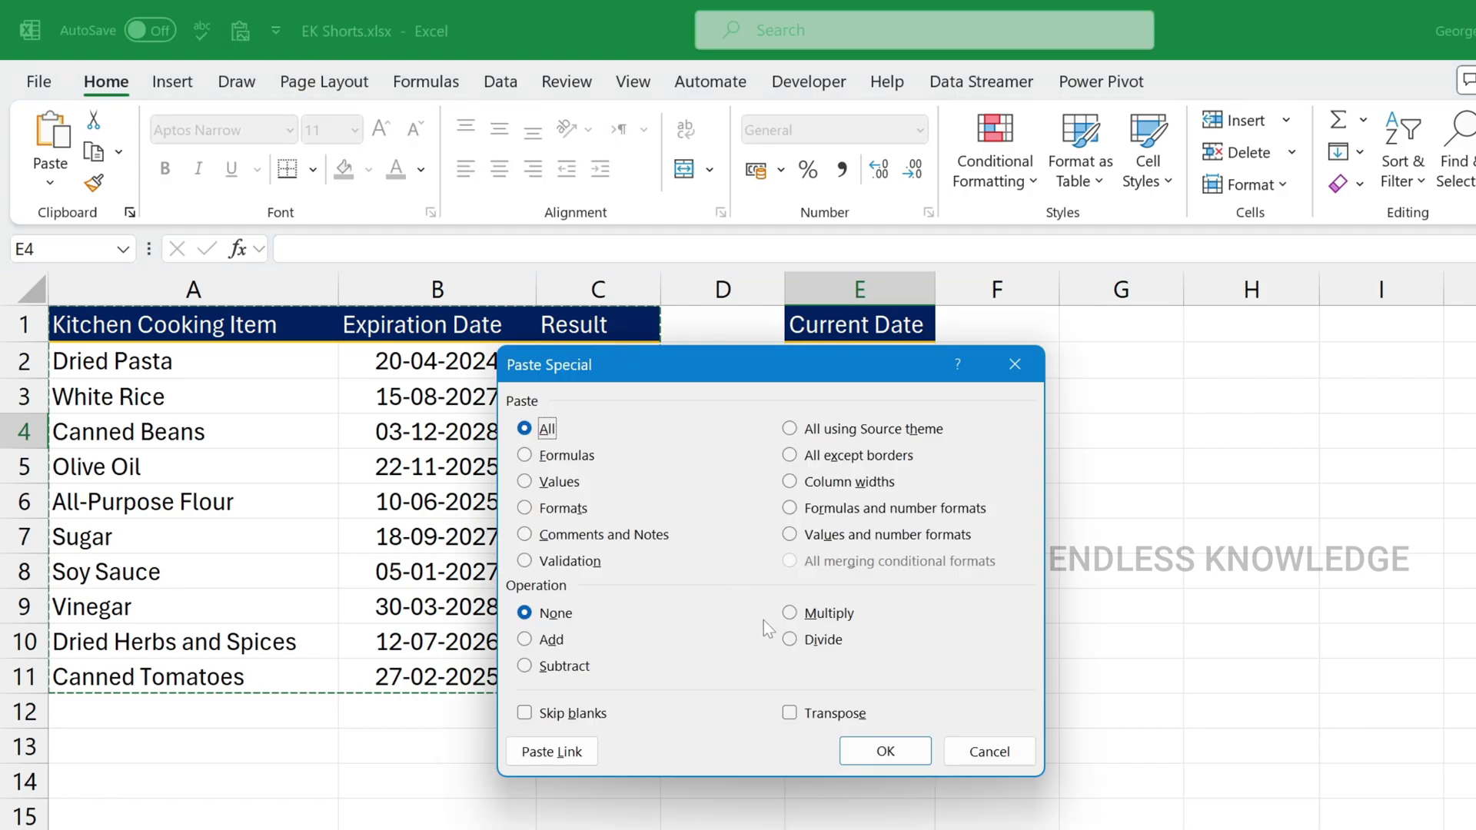
click(800, 713)
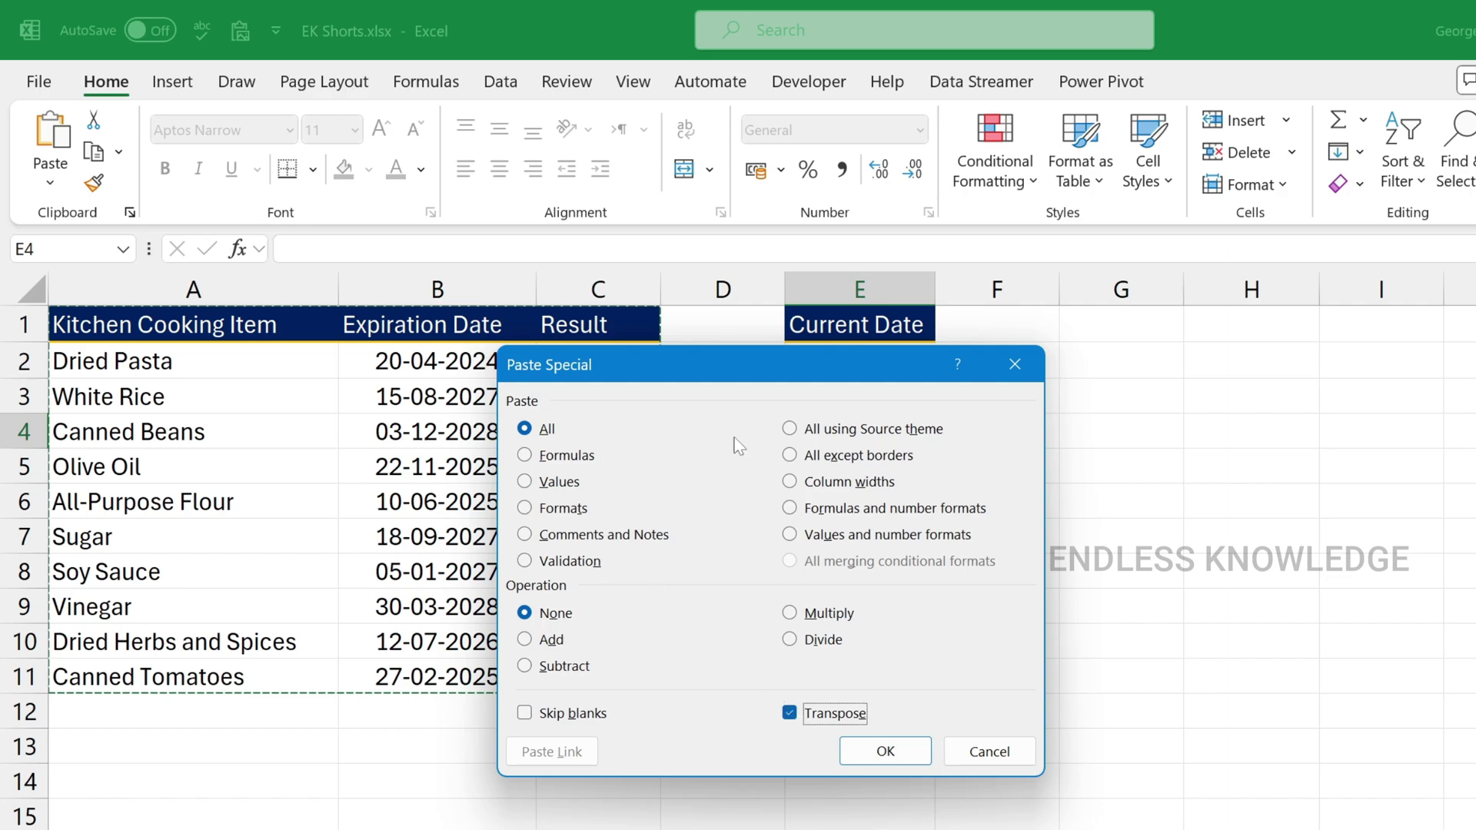
click(891, 736)
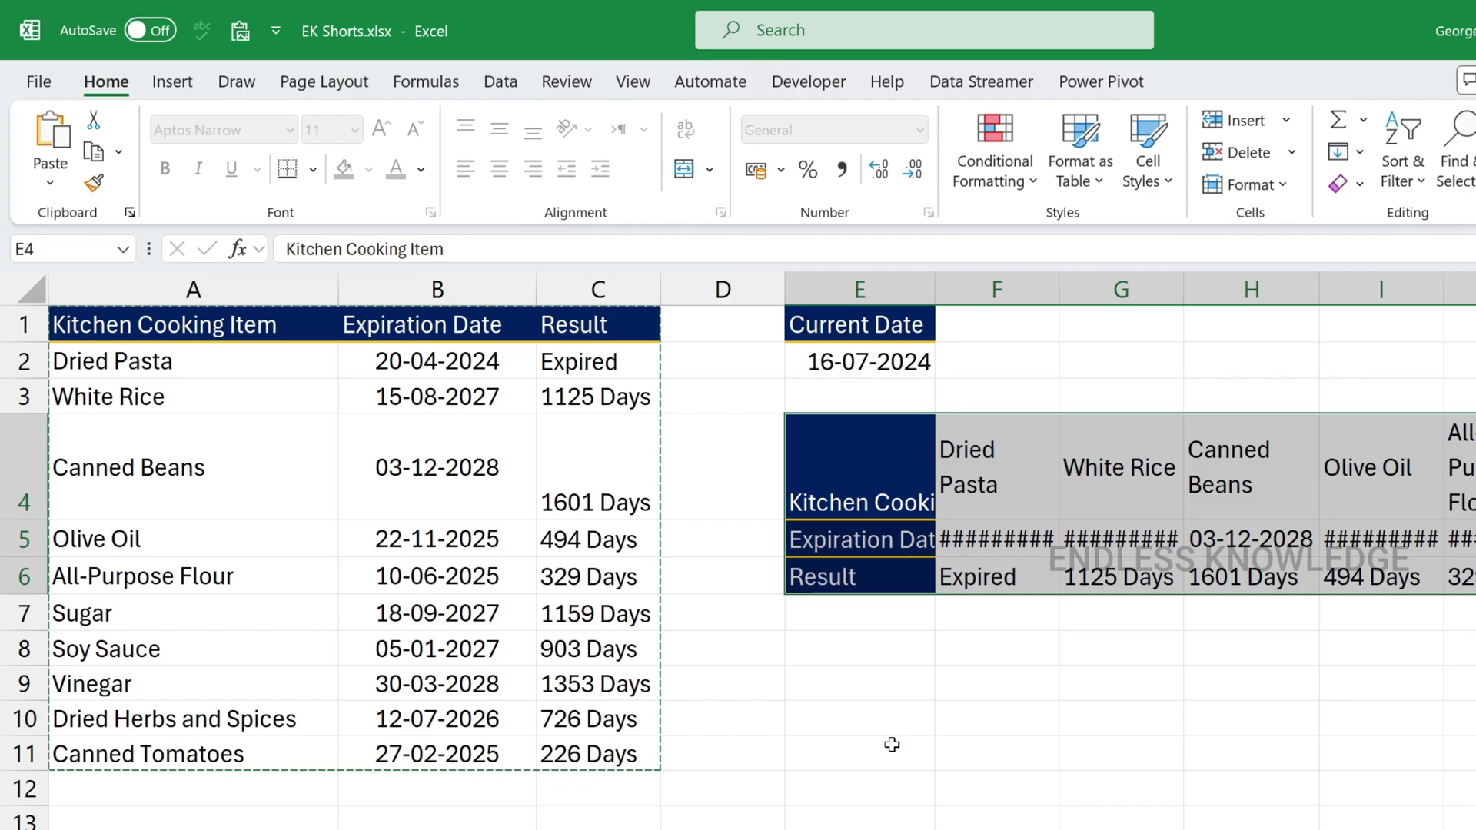
click(1067, 609)
double_click(1059, 289)
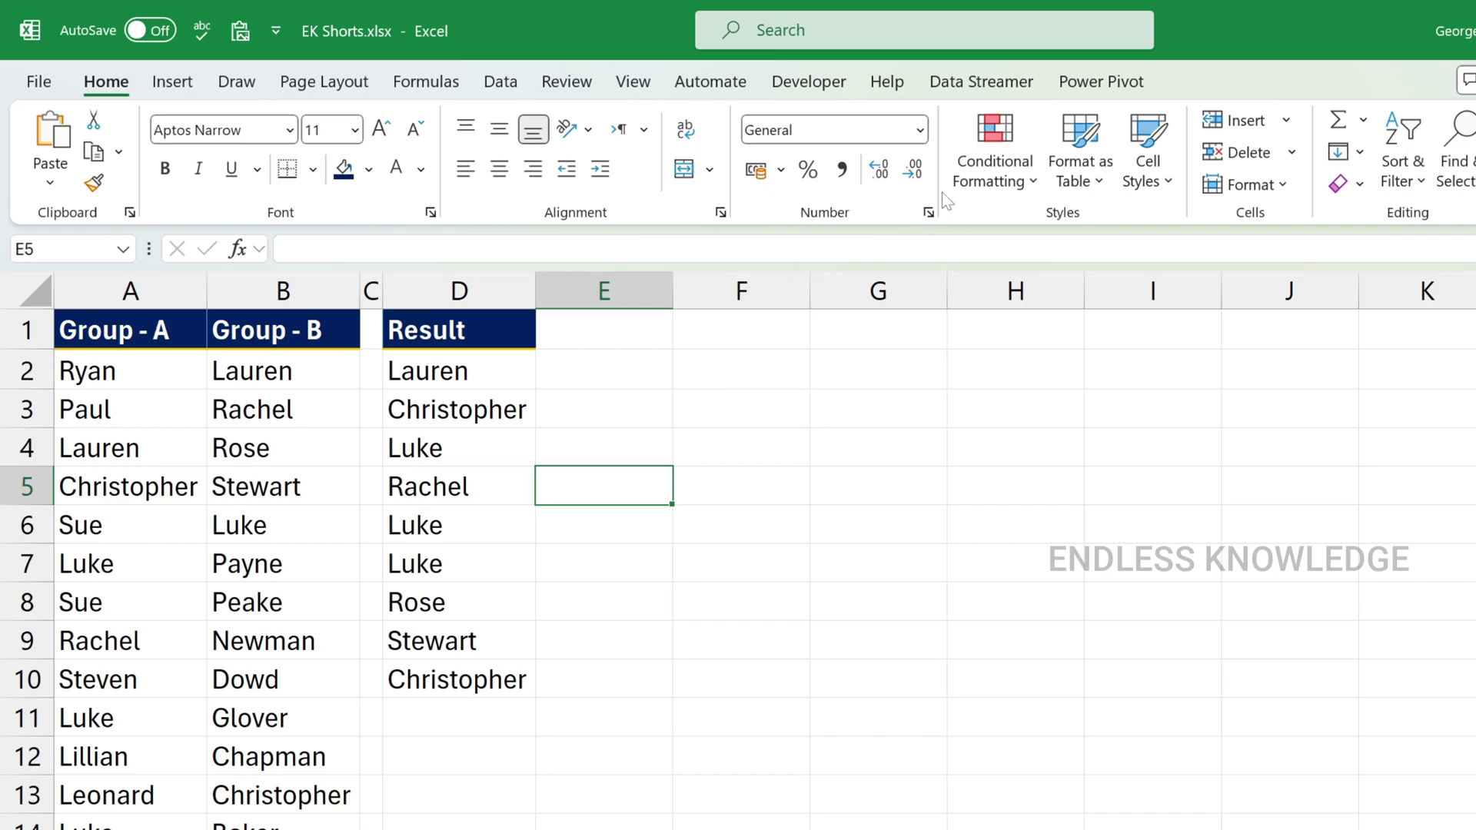
- Add the Duplicate Values conditional formatting rule to the Quick Access Toolbar
click(987, 176)
mouse_move(1030, 240)
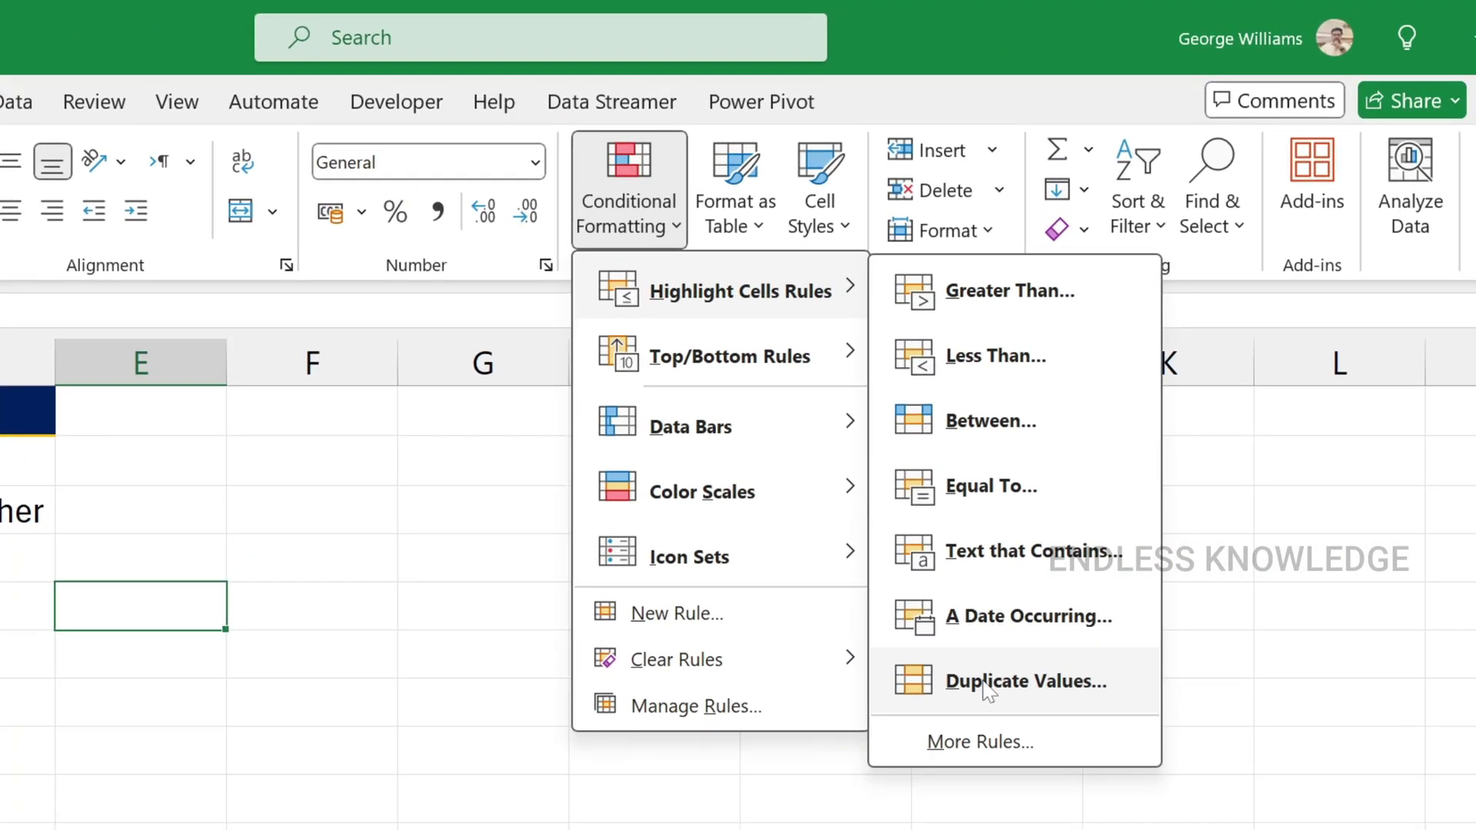
right_click(984, 683)
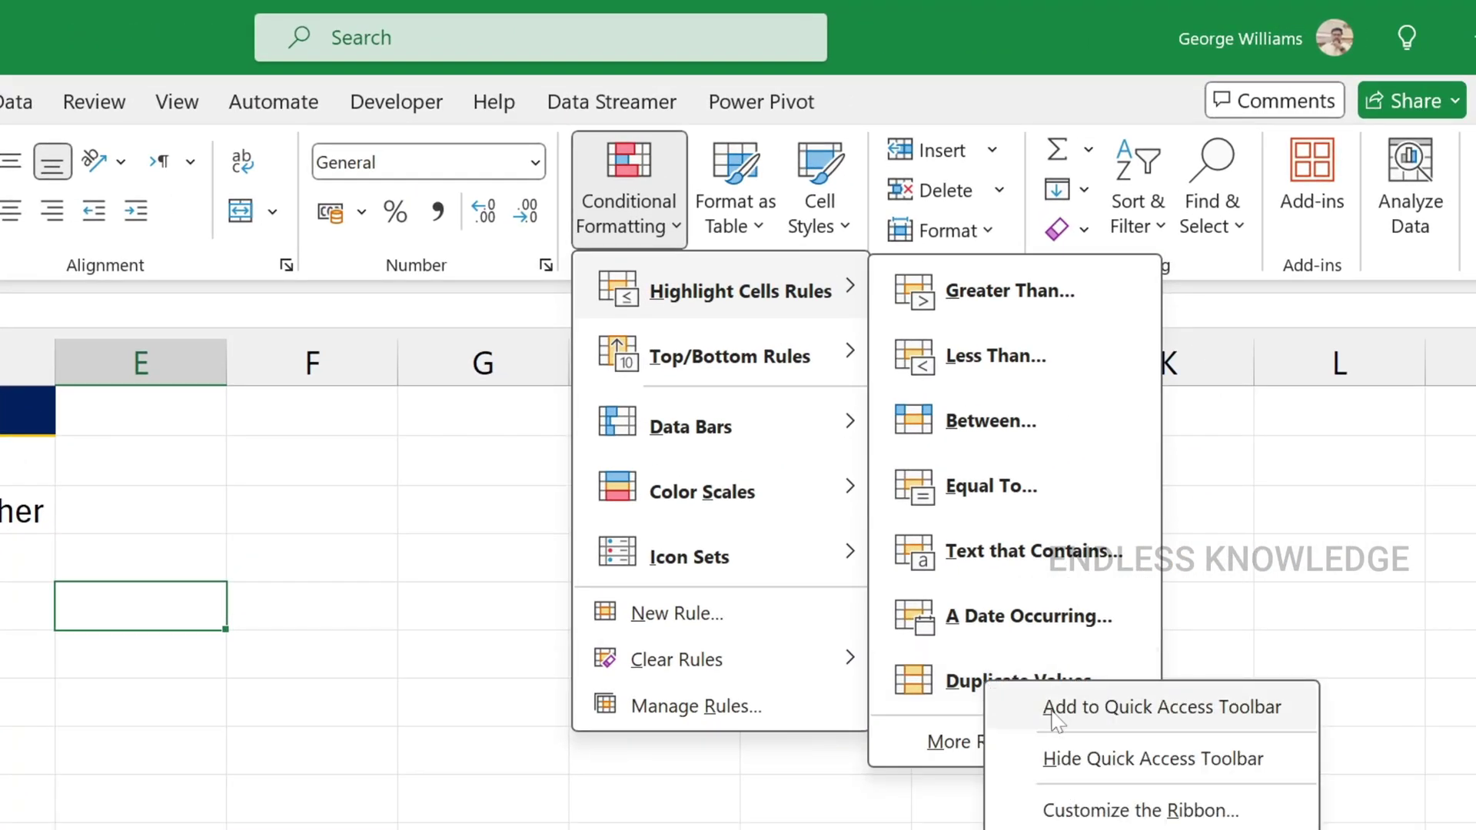
key(Escape)
- Highlight the unique values in D2:D10 with Green Fill with Dark Green Text, using Duplicate Values from the Quick Access Toolbar
drag(586, 415, 554, 755)
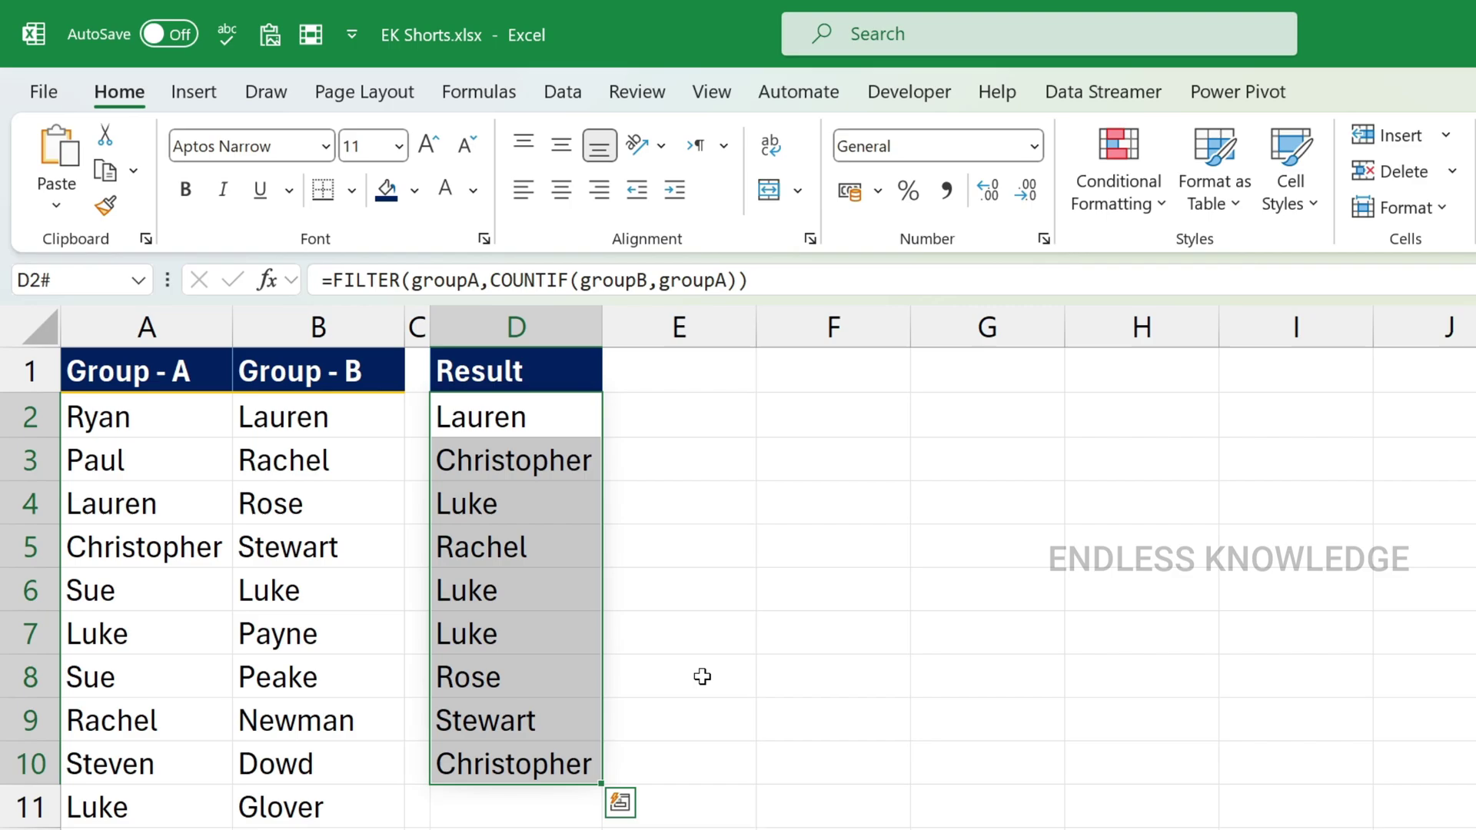
click(304, 40)
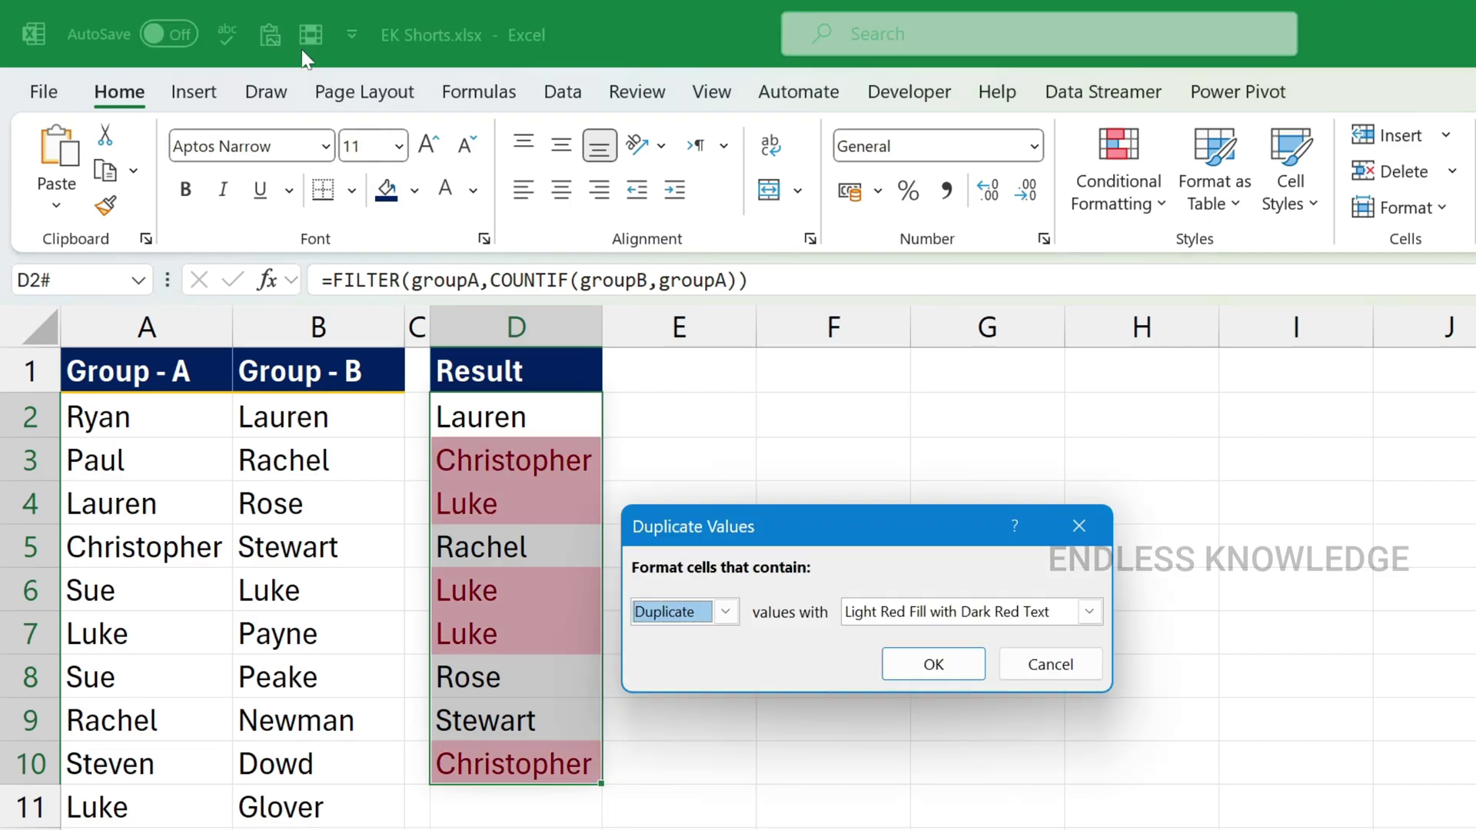
click(727, 612)
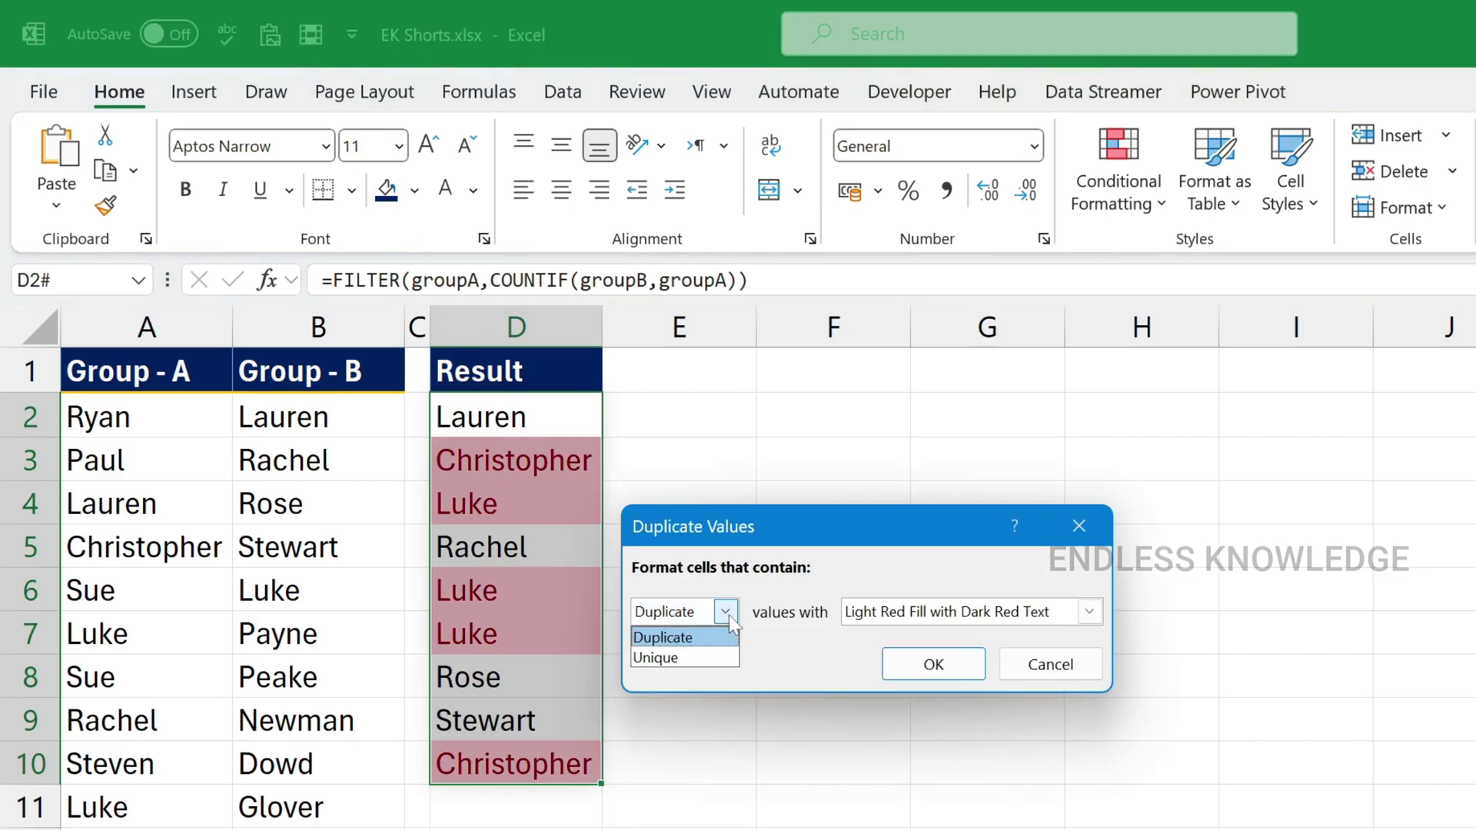
click(677, 657)
click(888, 621)
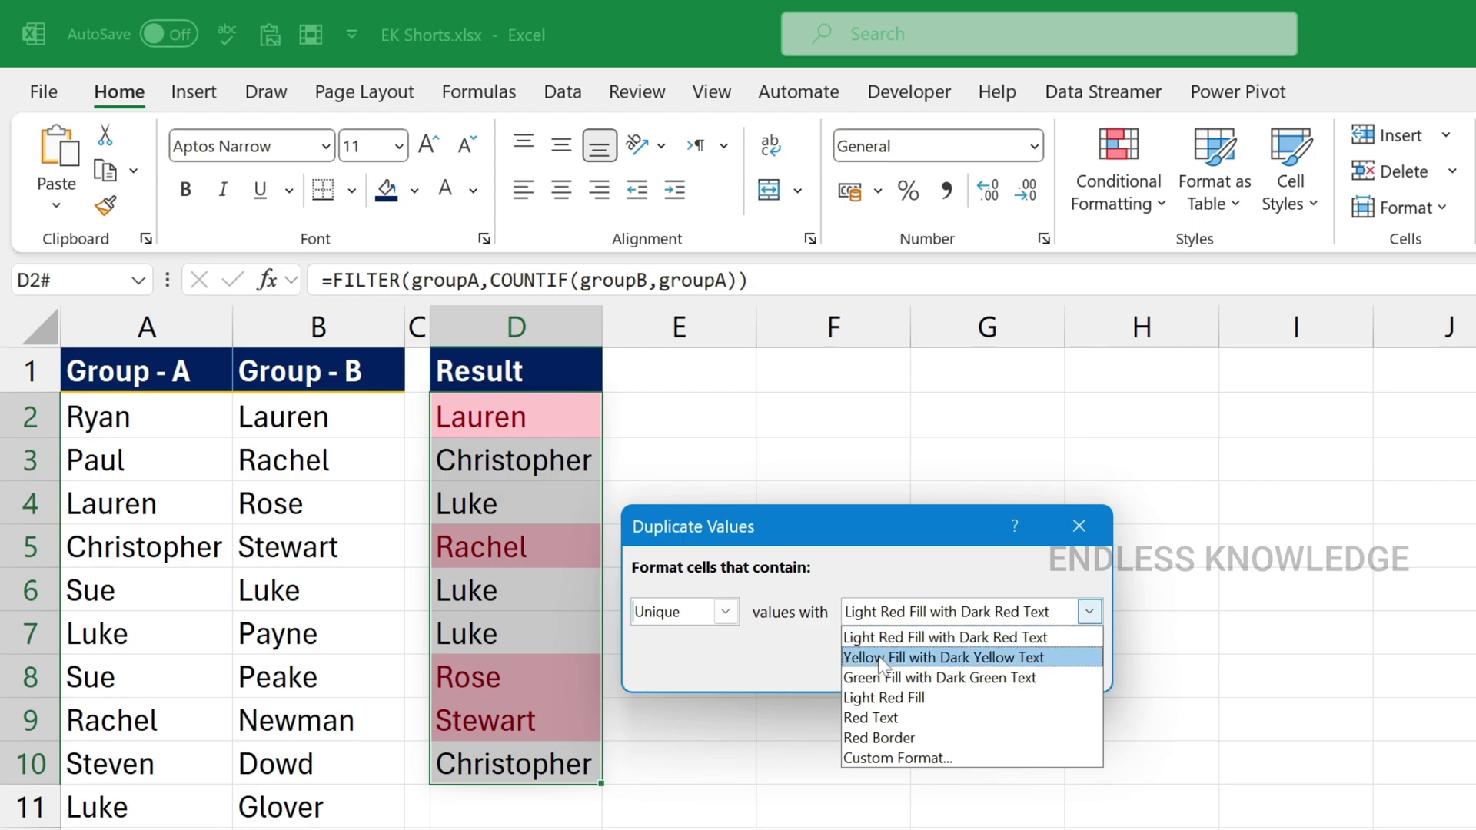
click(876, 676)
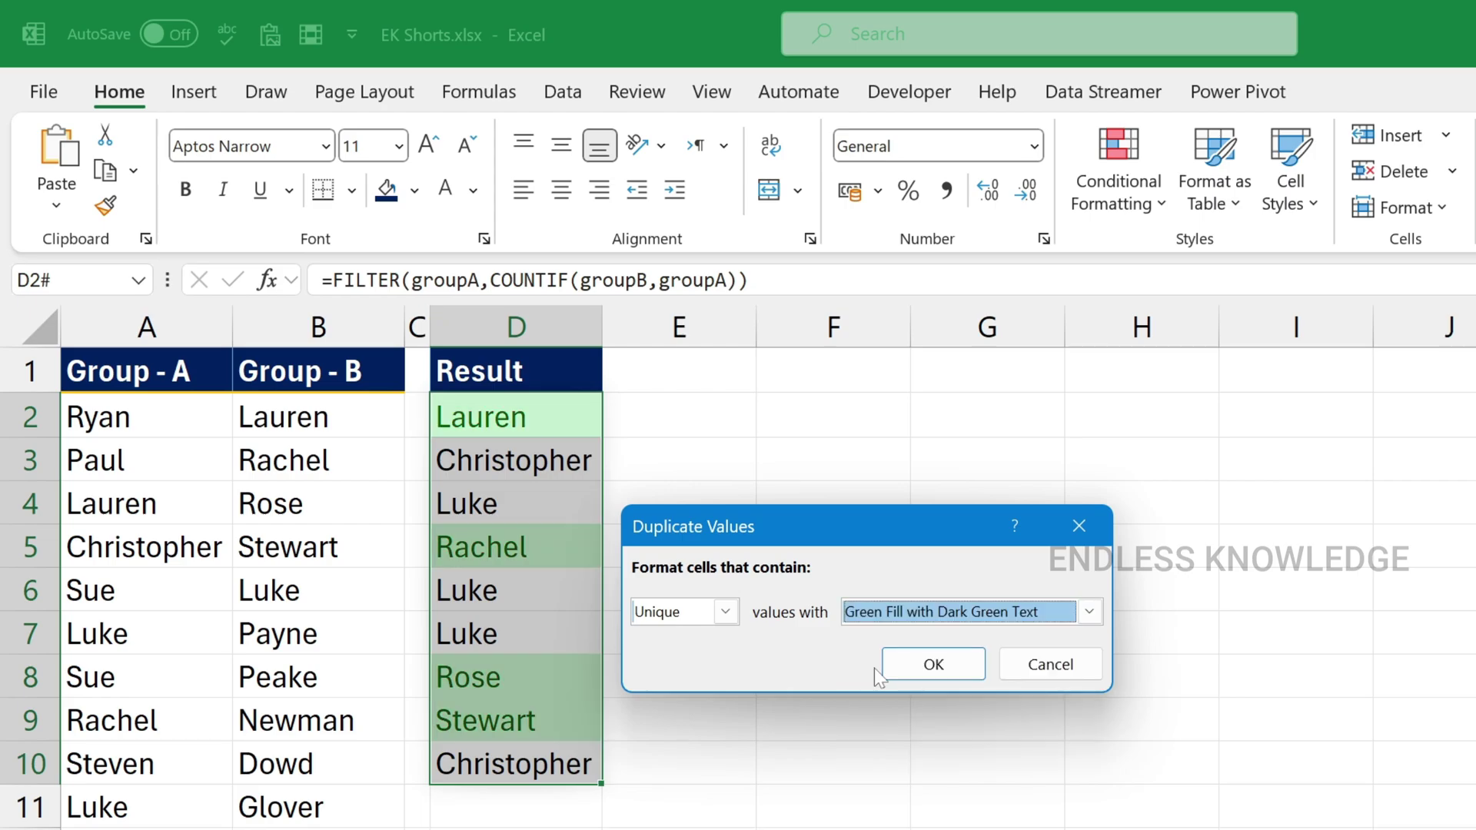
click(934, 666)
click(696, 550)
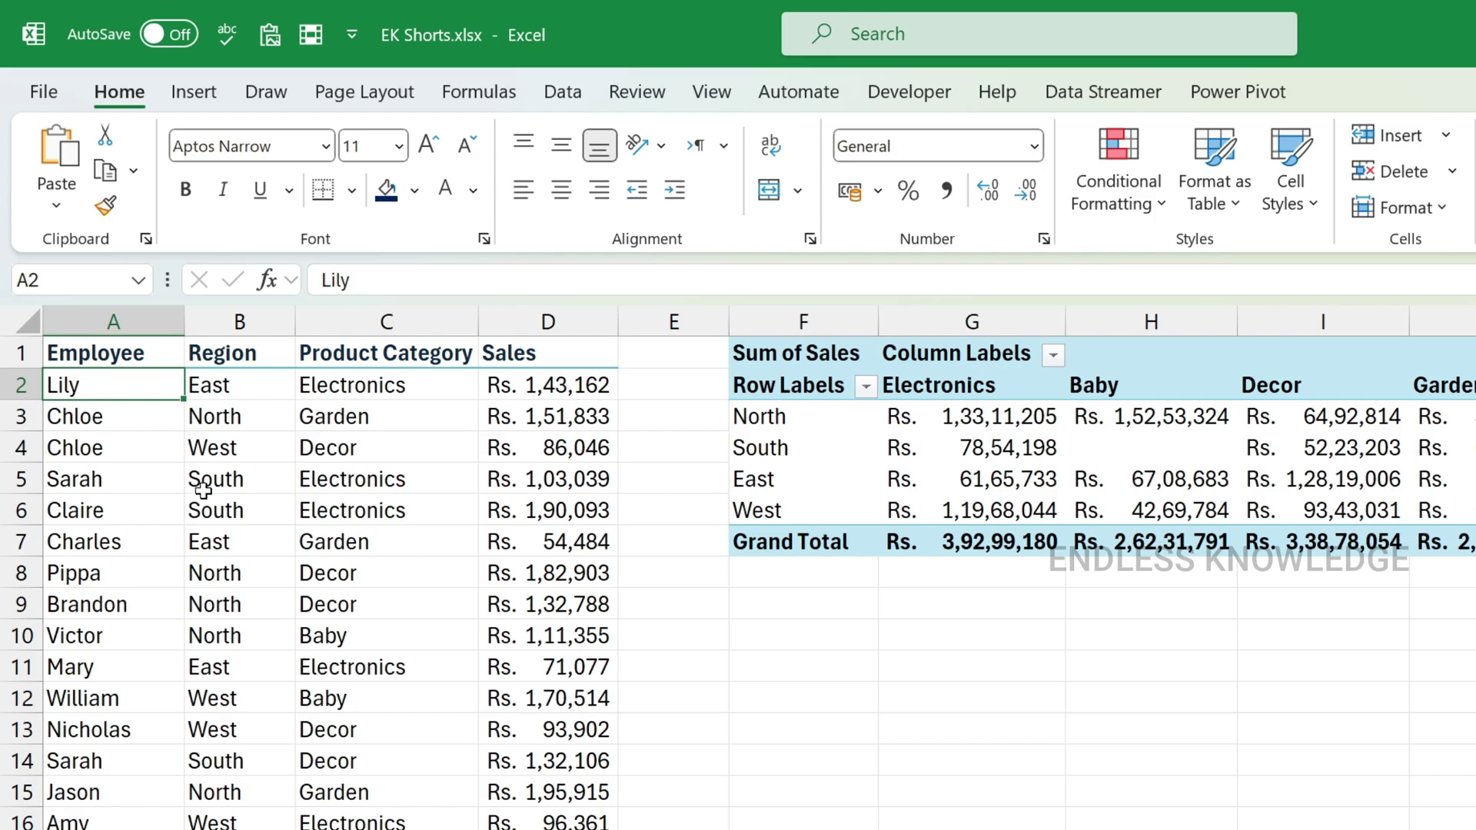
- Add the Freeze Panes command to the Quick Access Toolbar
scroll(198, 485, down, 3)
scroll(202, 480, up, 3)
scroll(245, 450, down, 8)
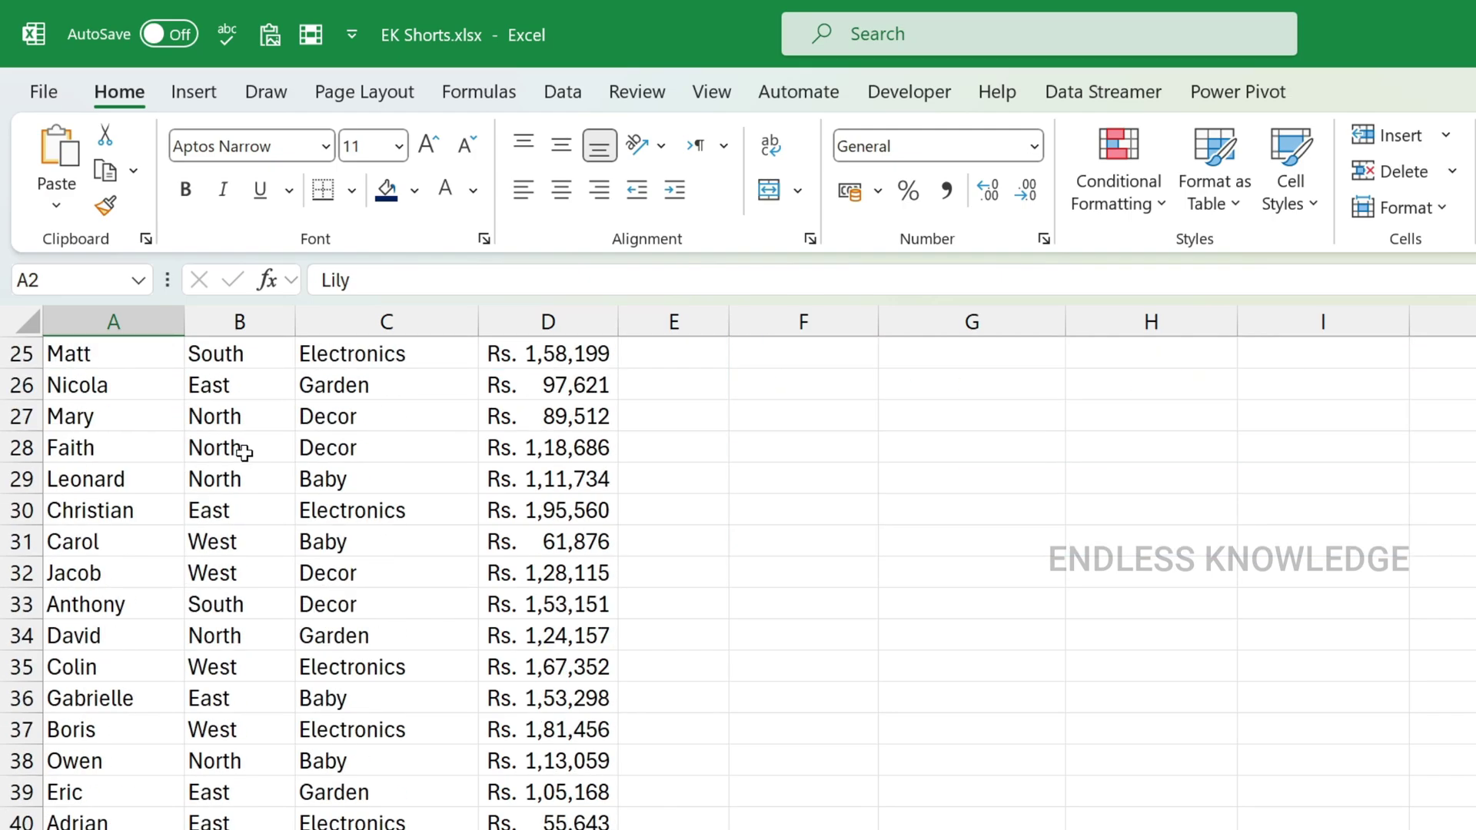
scroll(244, 452, up, 8)
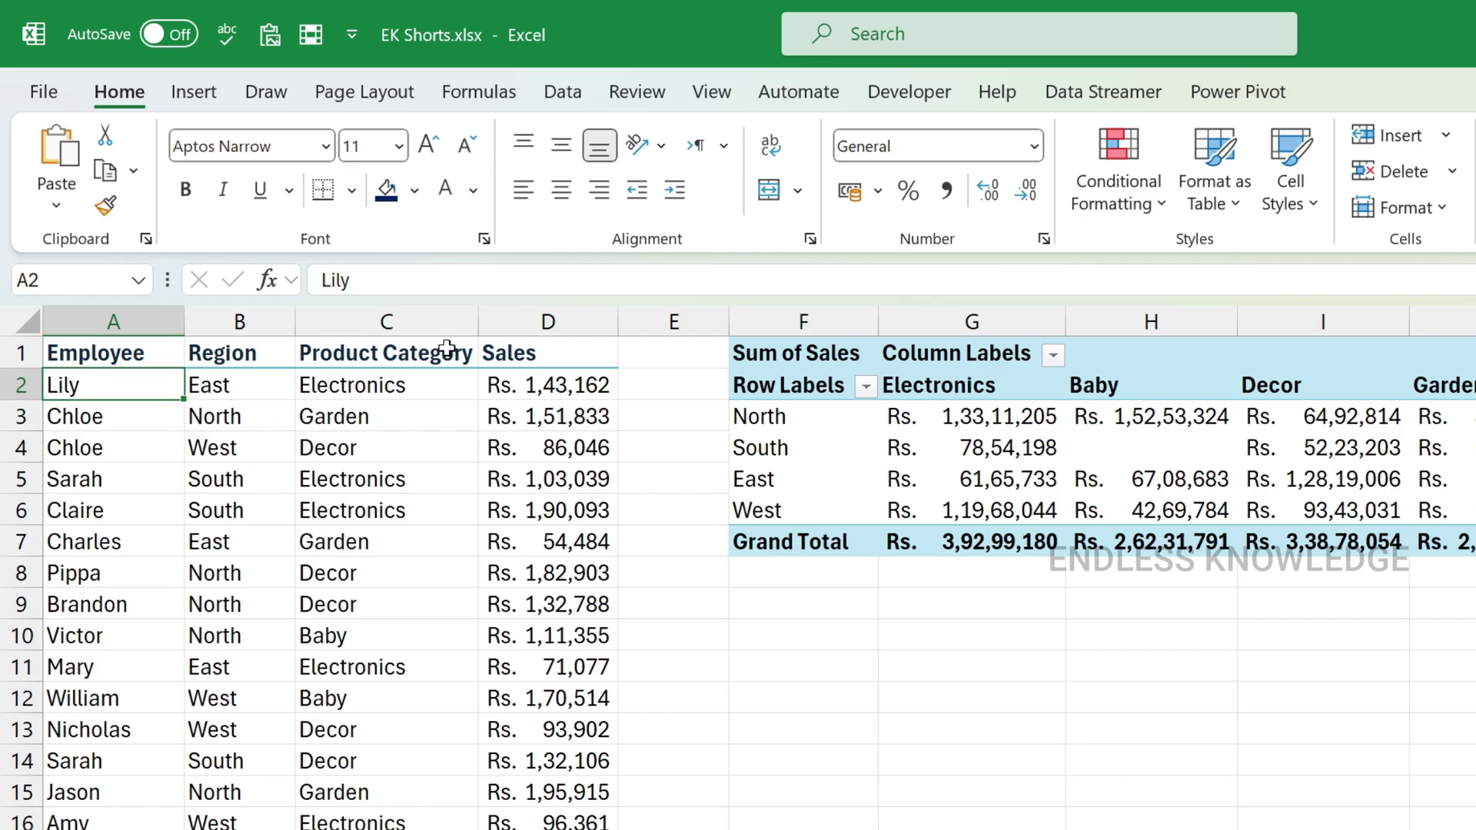
click(711, 92)
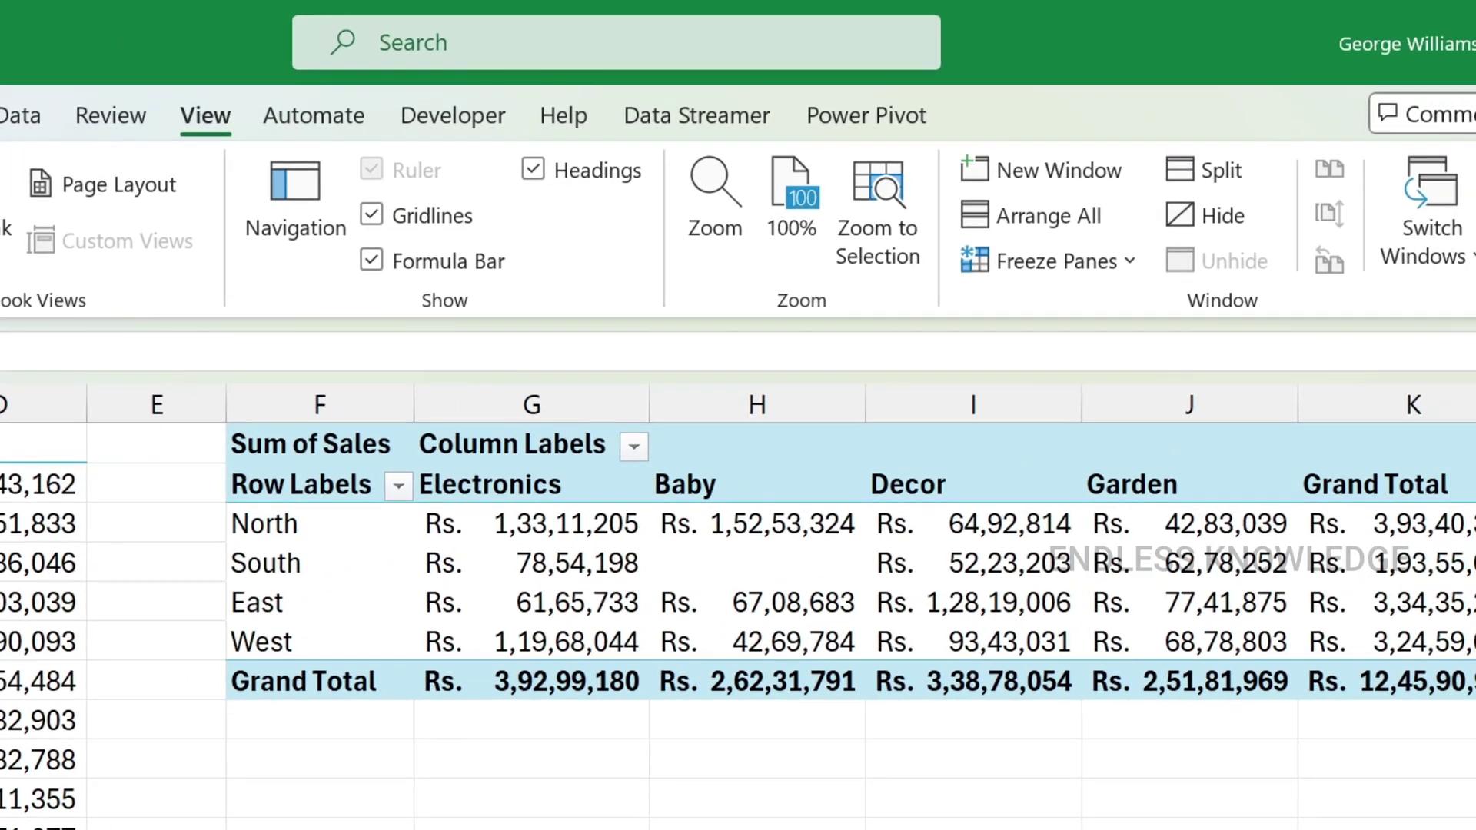
click(1068, 284)
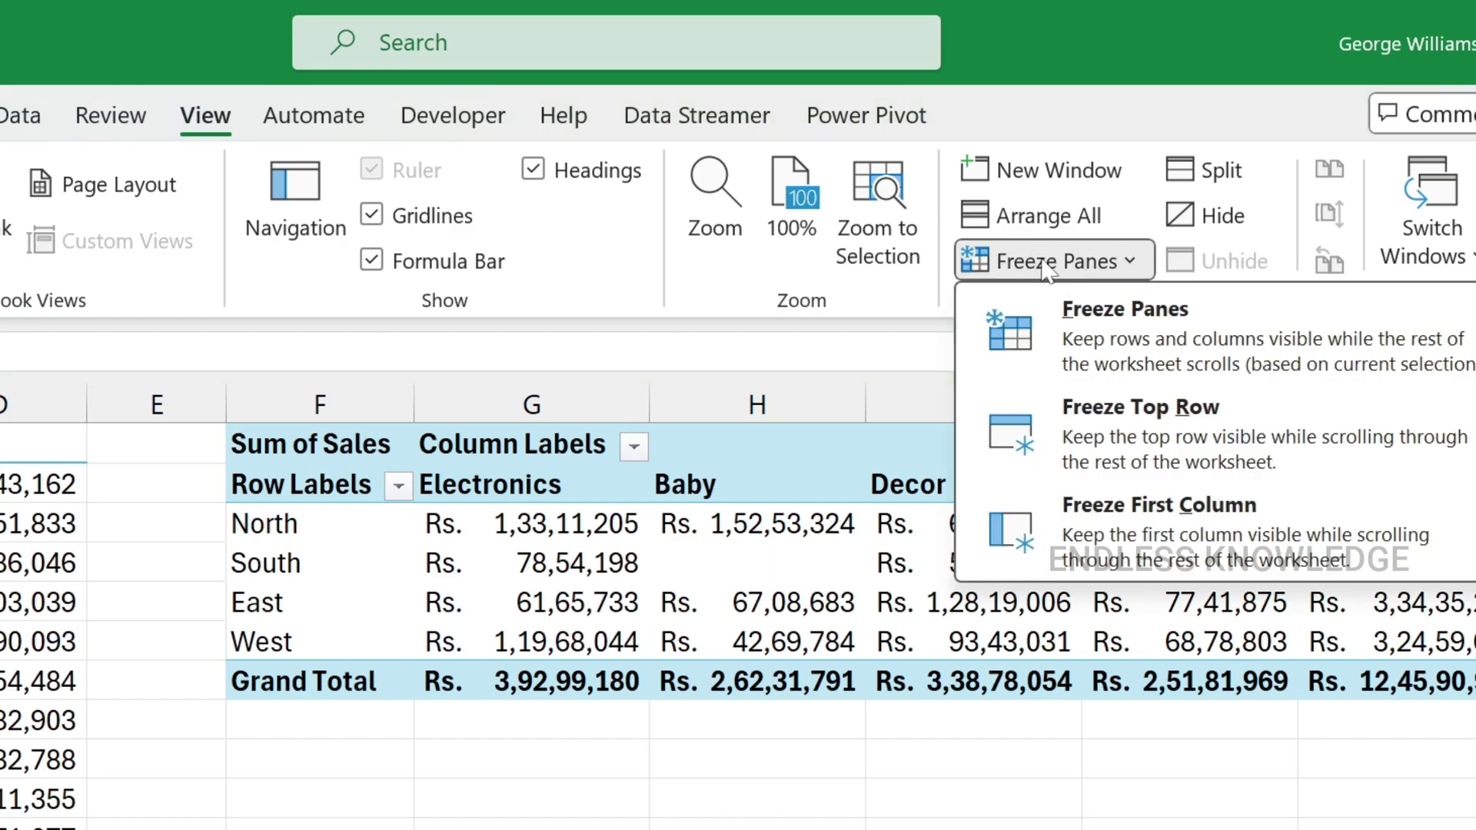
right_click(1043, 269)
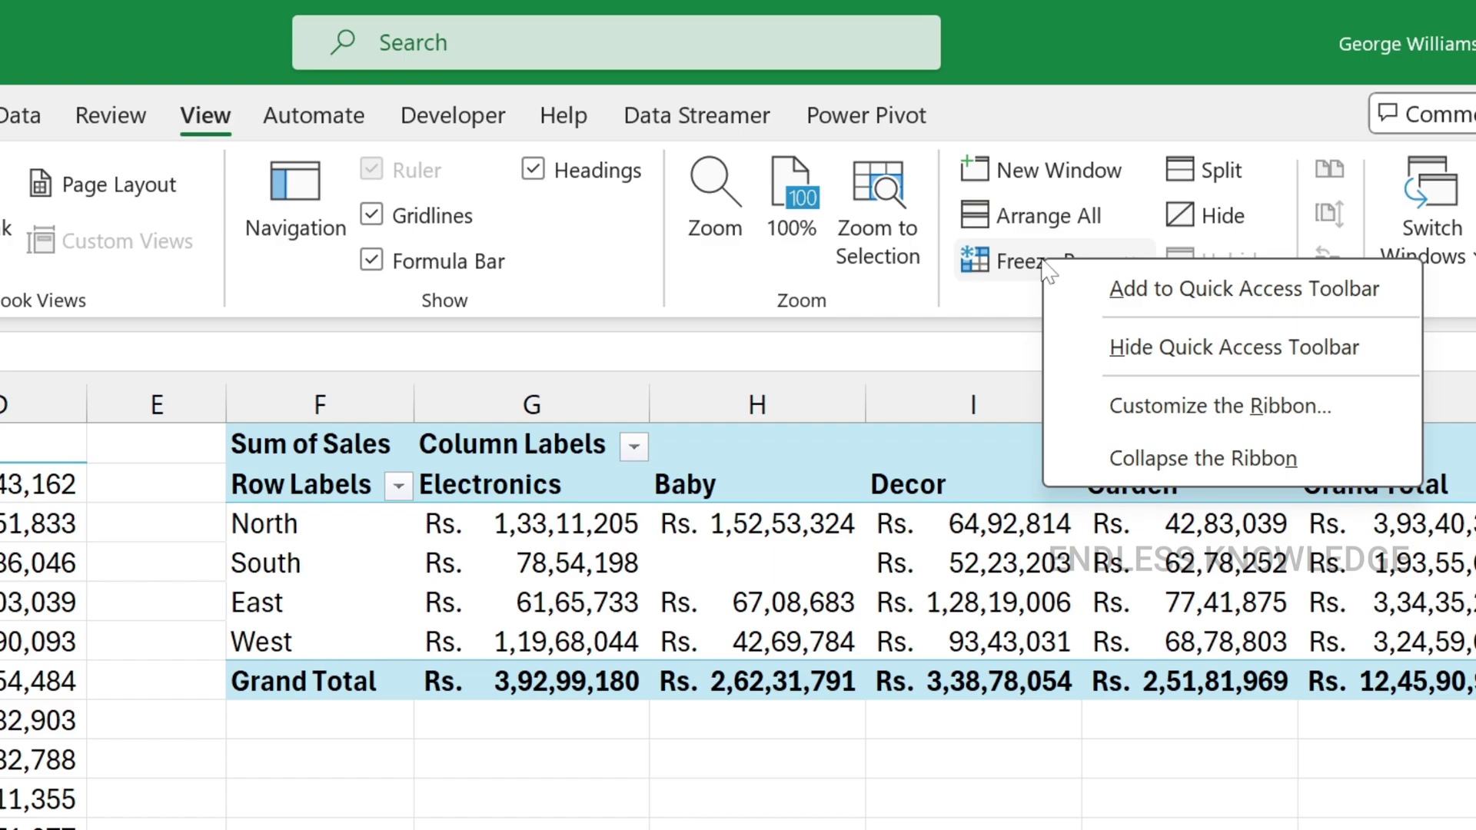
click(1120, 287)
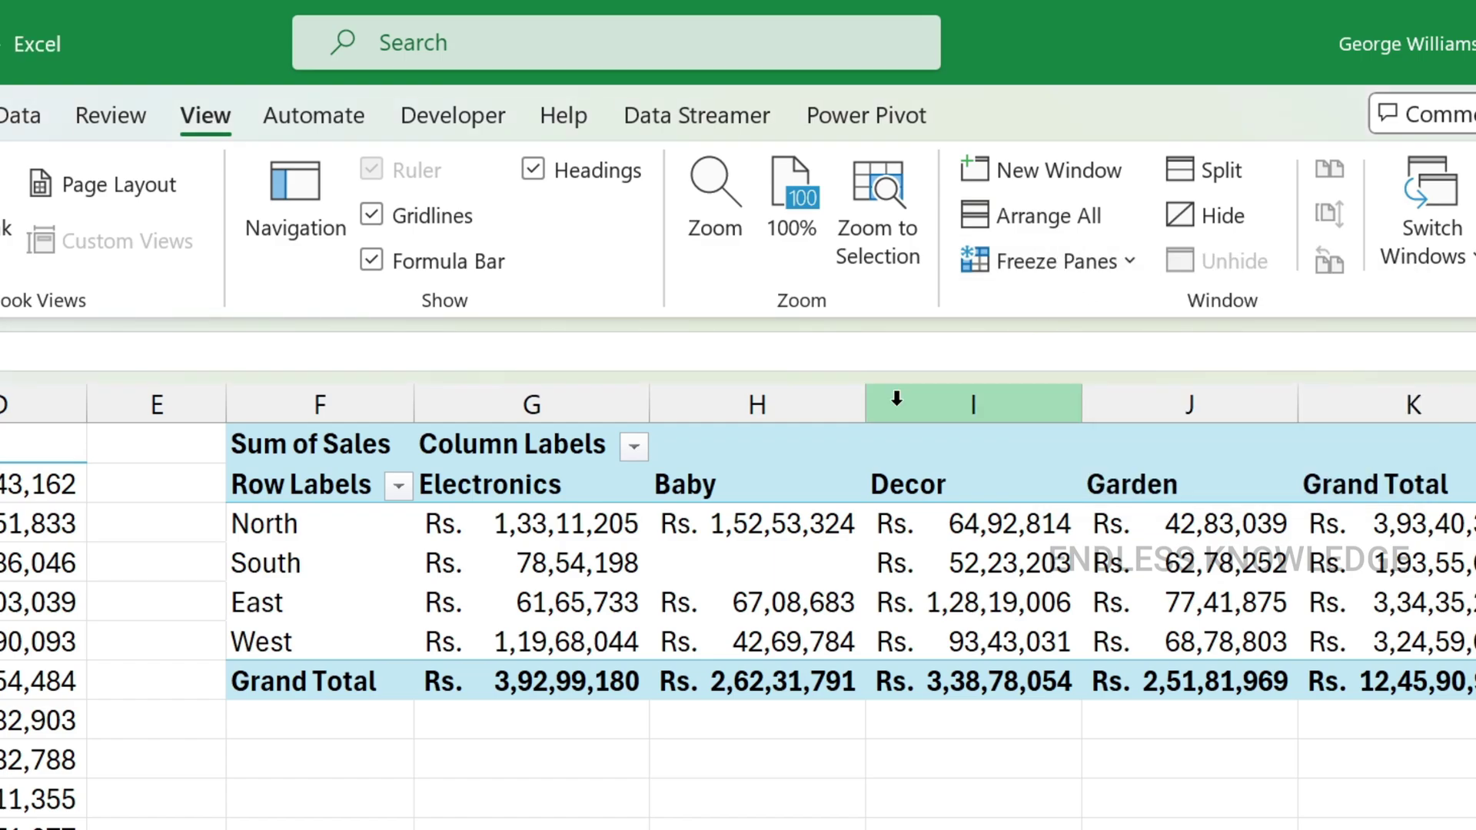
- Freeze the sheet's top row from the Quick Access Toolbar and check the header while going through the data
click(192, 491)
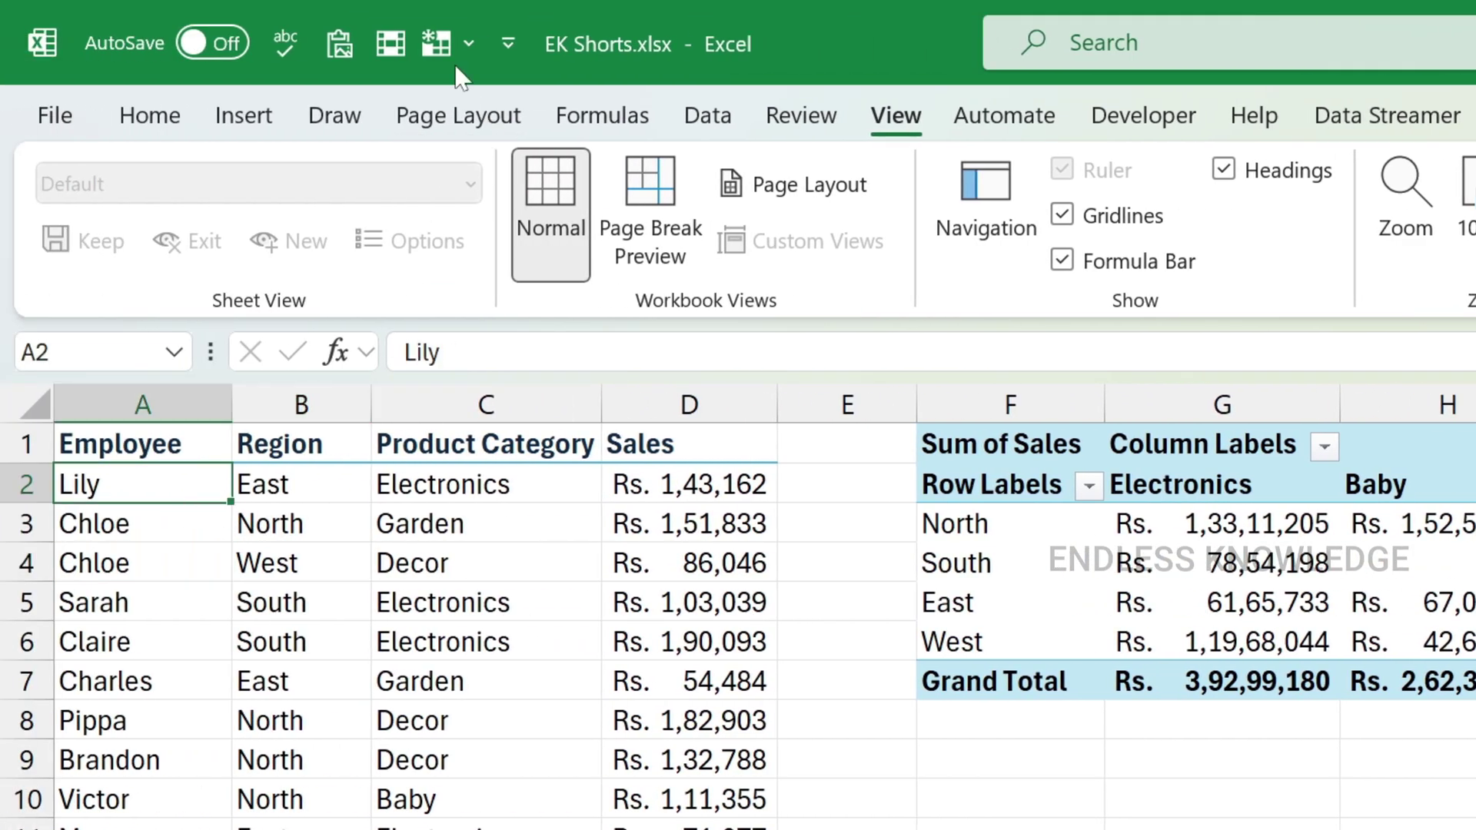
click(449, 42)
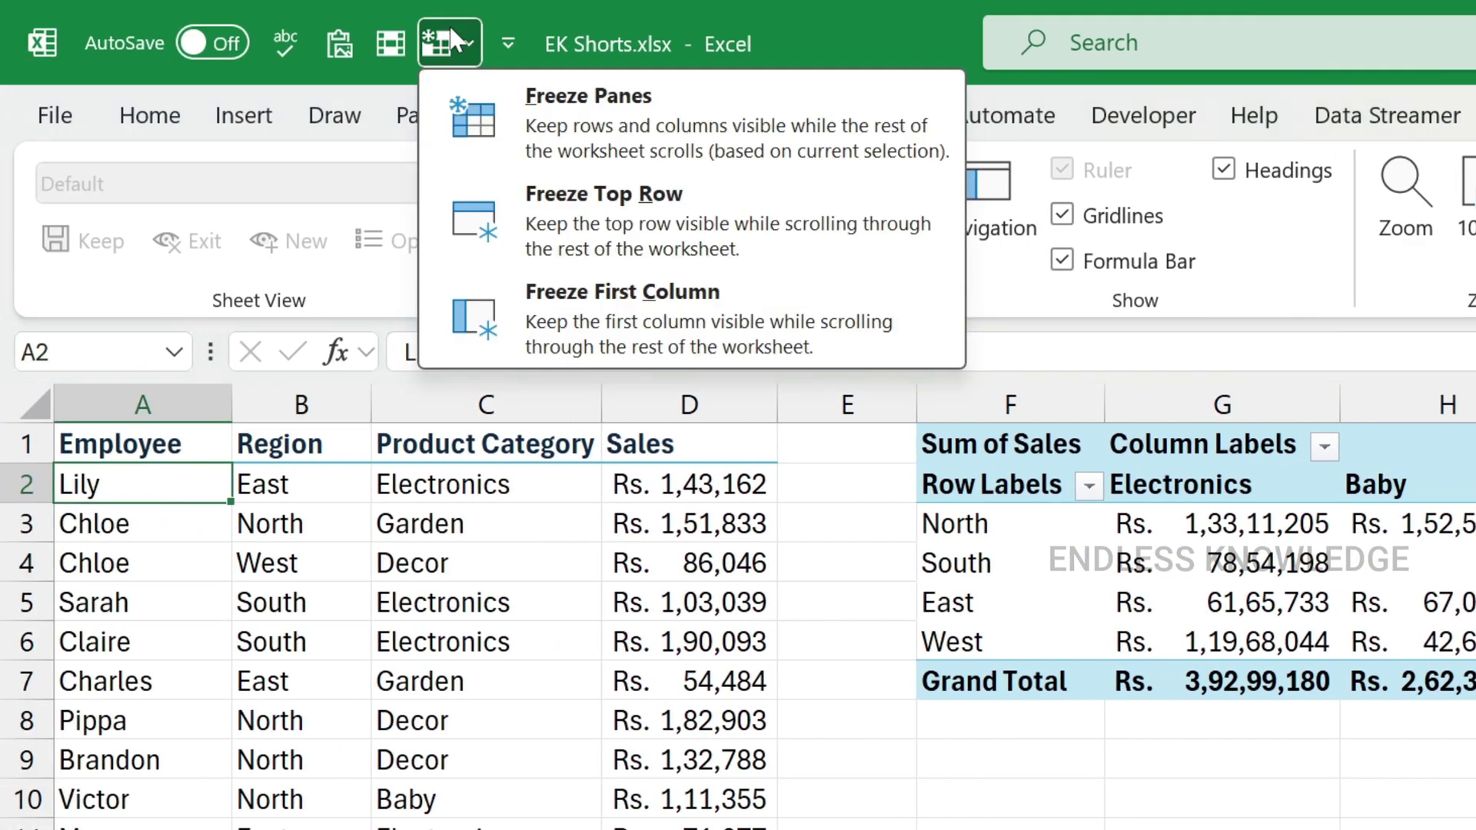
click(649, 239)
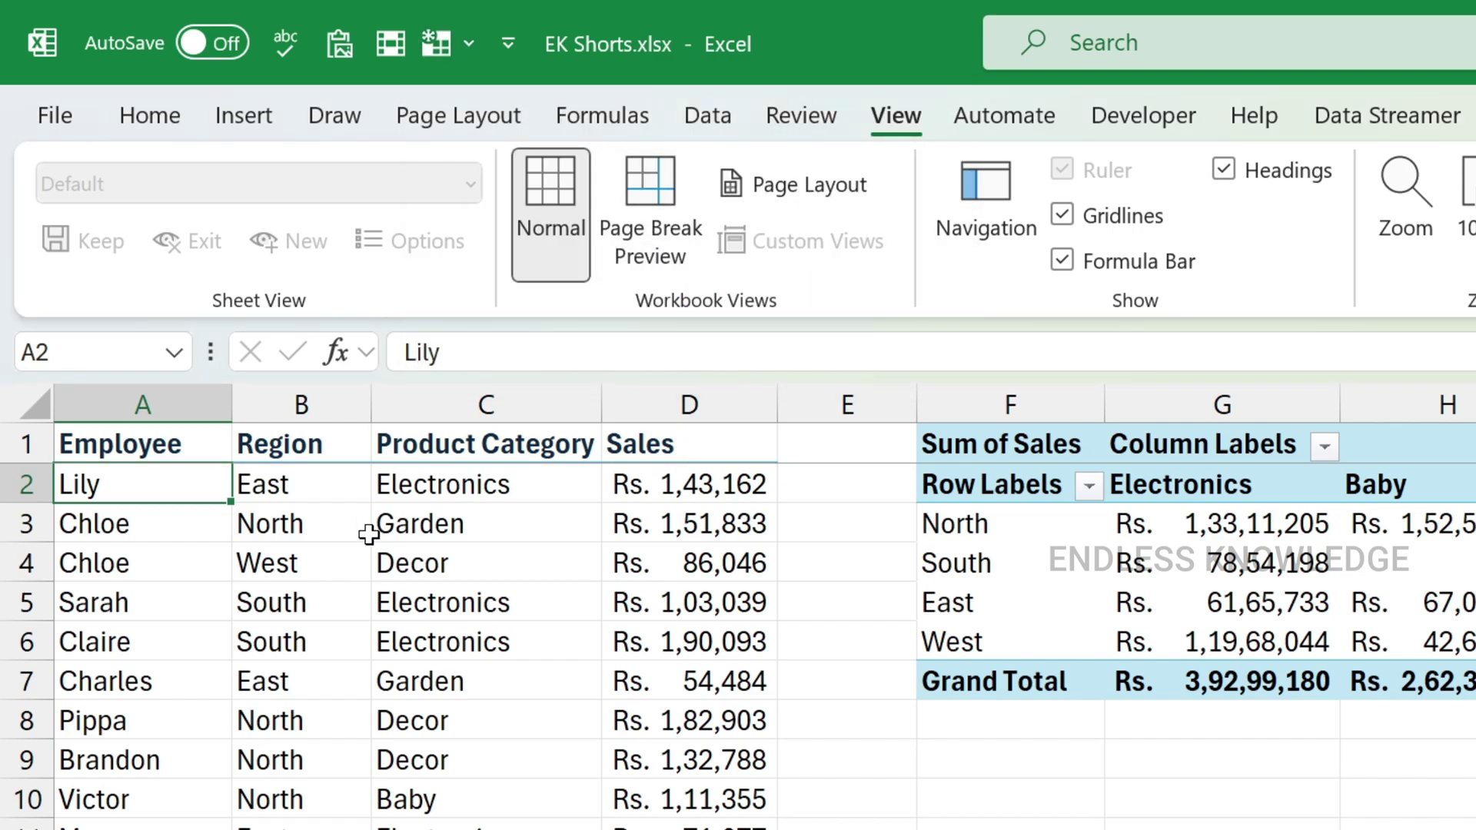
scroll(369, 530, down, 15)
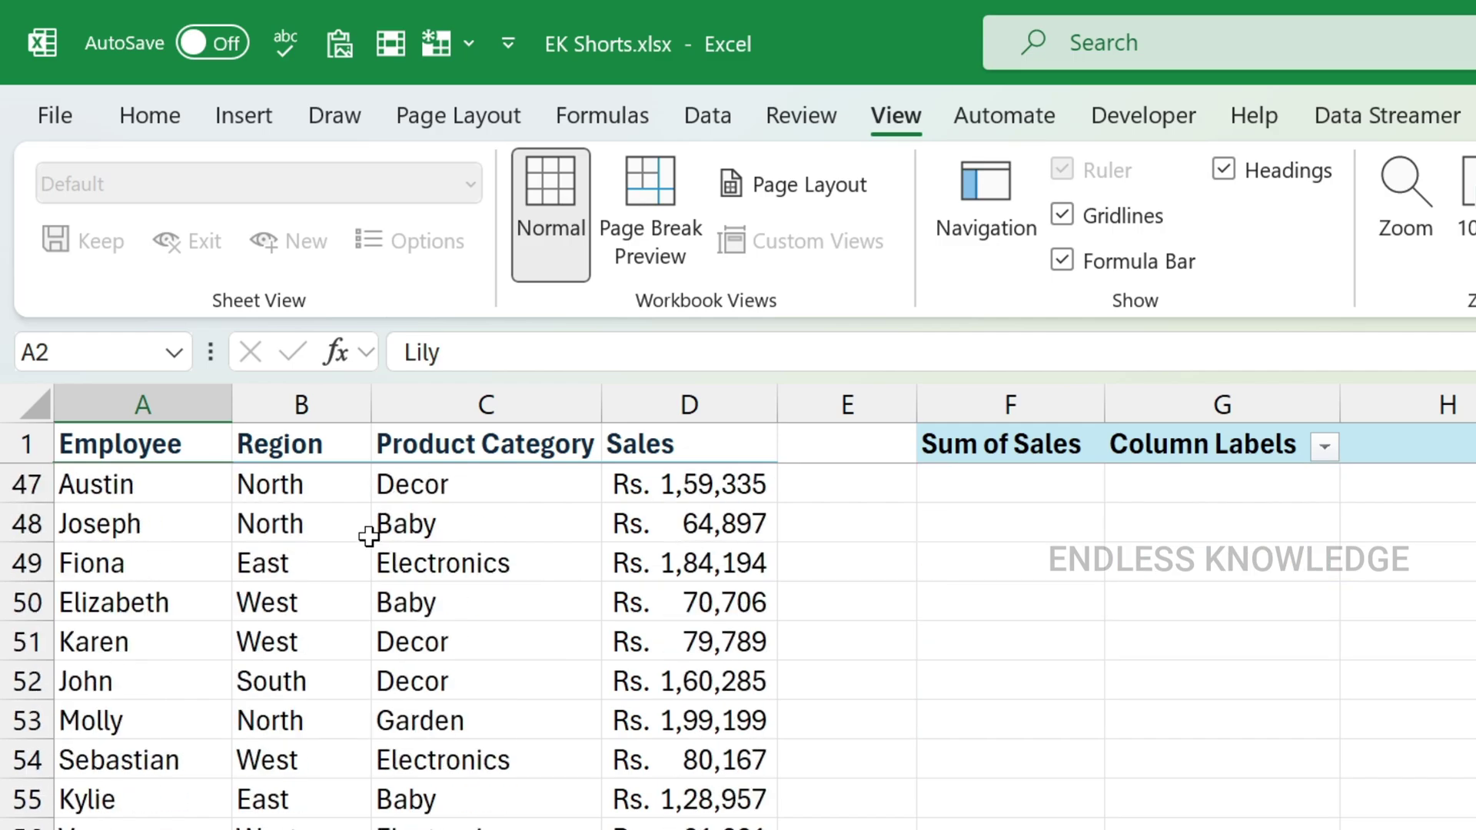
scroll(343, 620, up, 15)
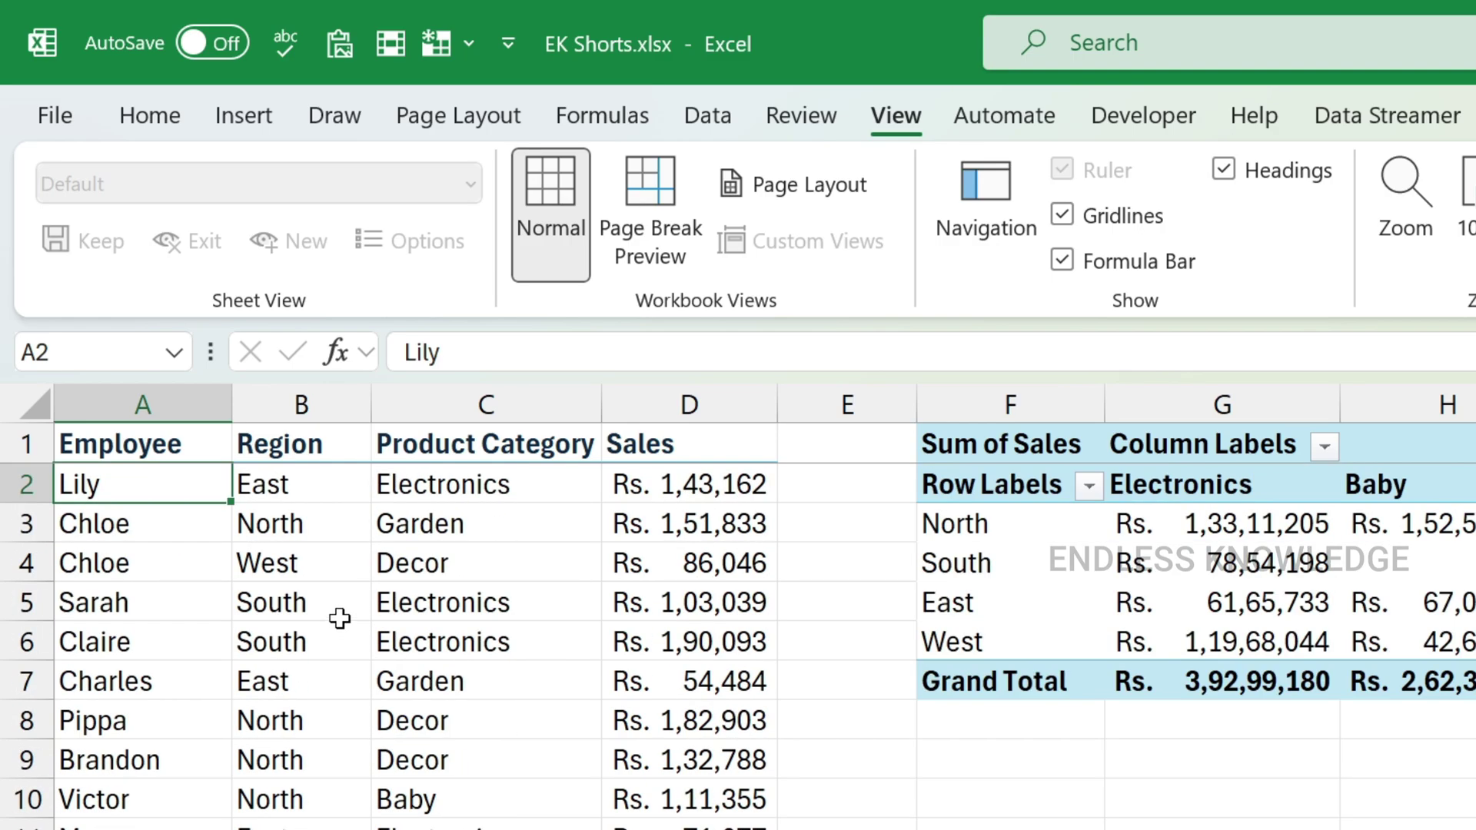
scroll(340, 618, down, 20)
scroll(340, 622, up, 1)
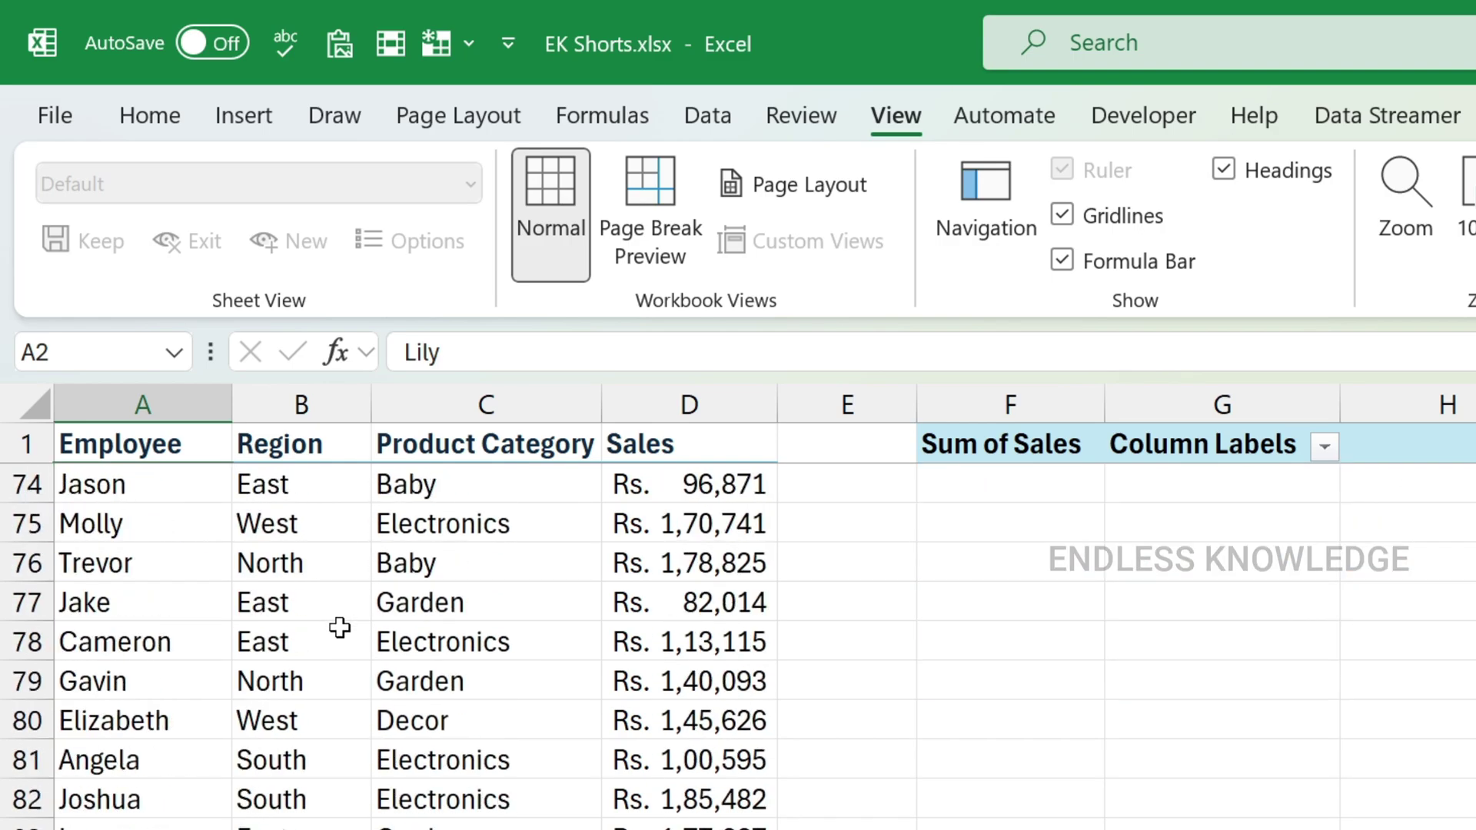
scroll(339, 627, up, 20)
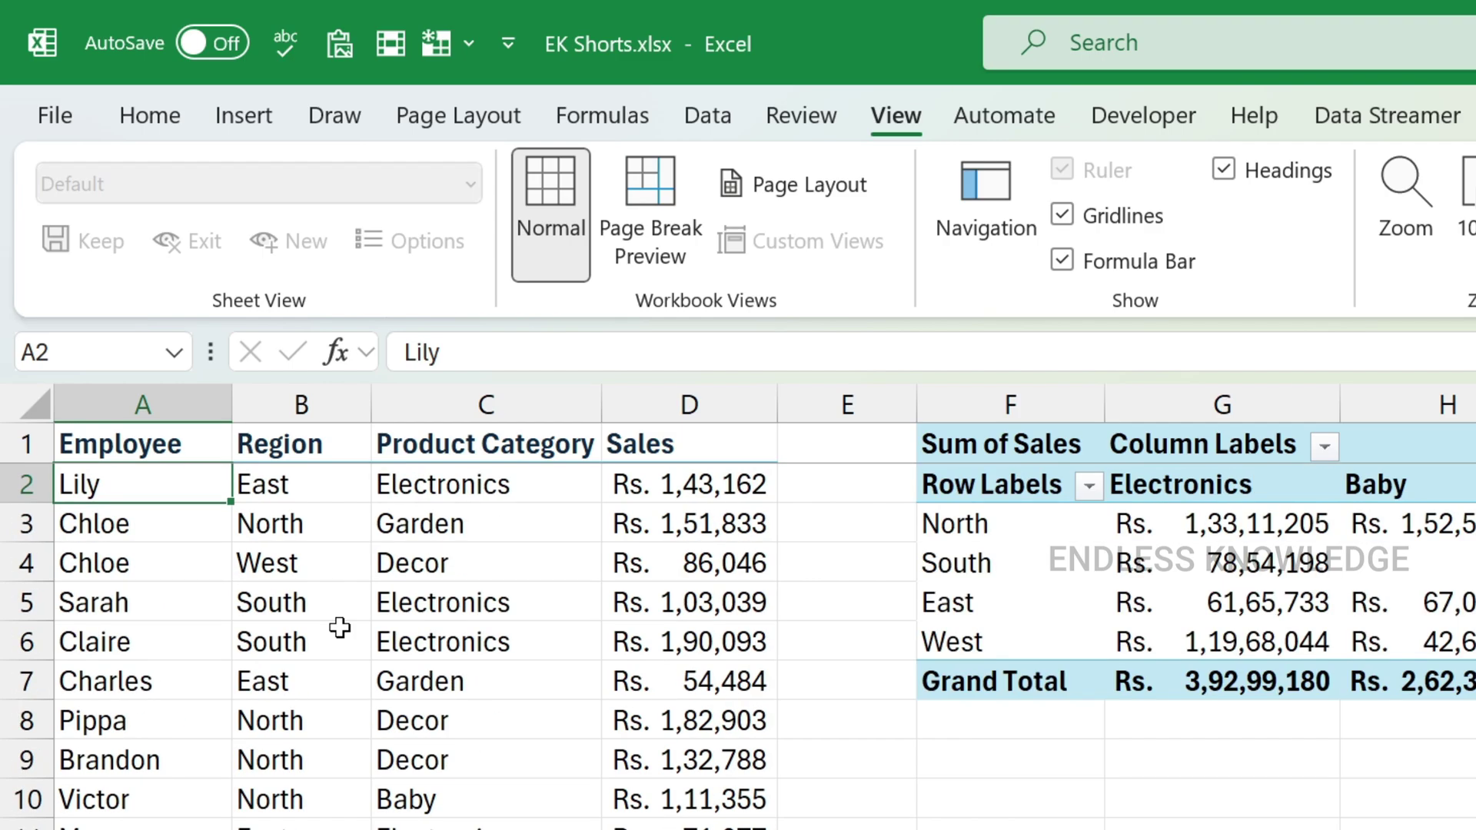
- Unfreeze the panes from the Quick Access Toolbar and select cell B3
click(469, 39)
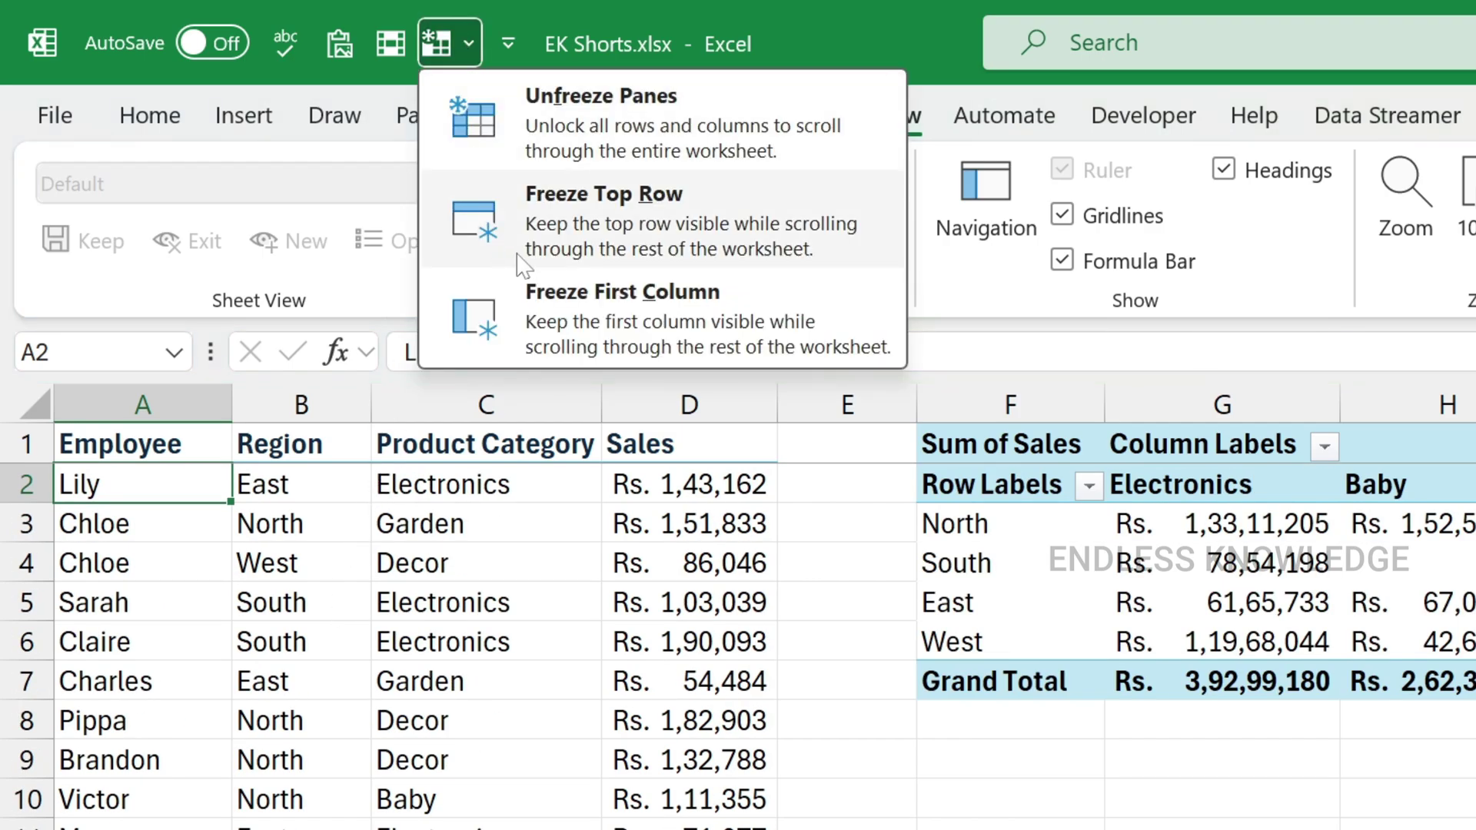
click(553, 127)
click(311, 526)
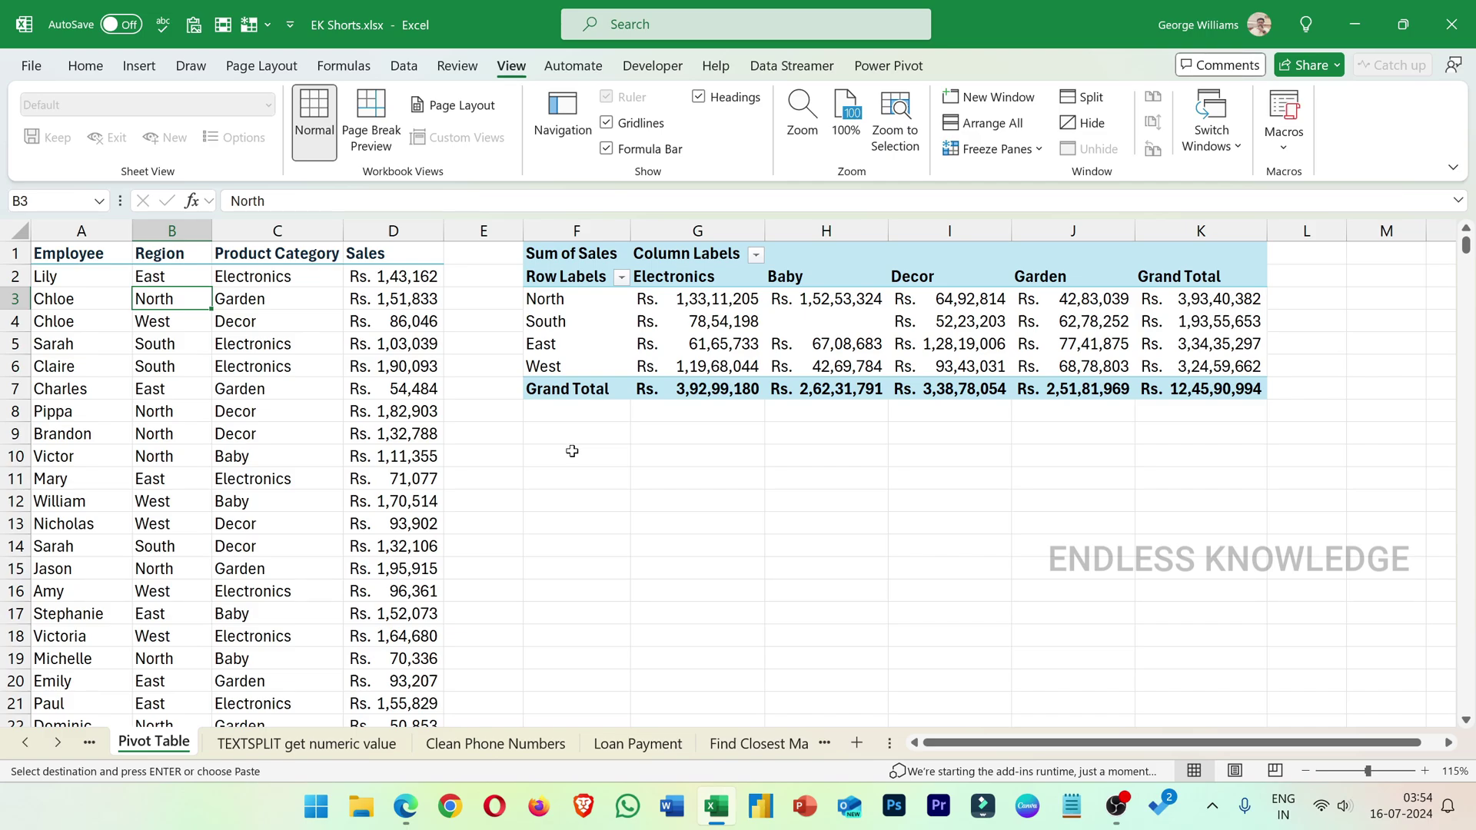
- Try a dark blue fill on cell F10 and look at its border line and colour options
click(85, 66)
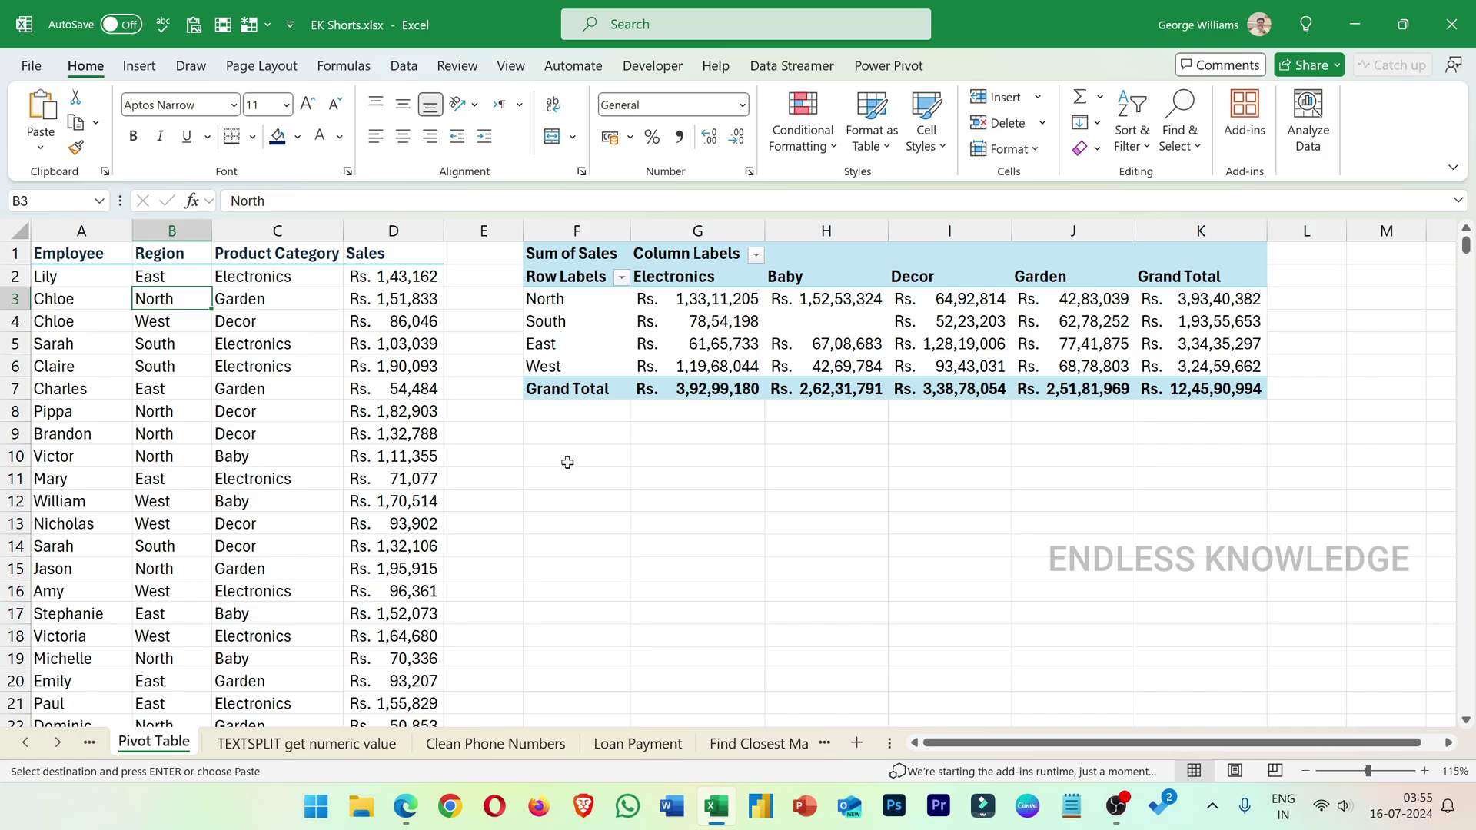
click(565, 458)
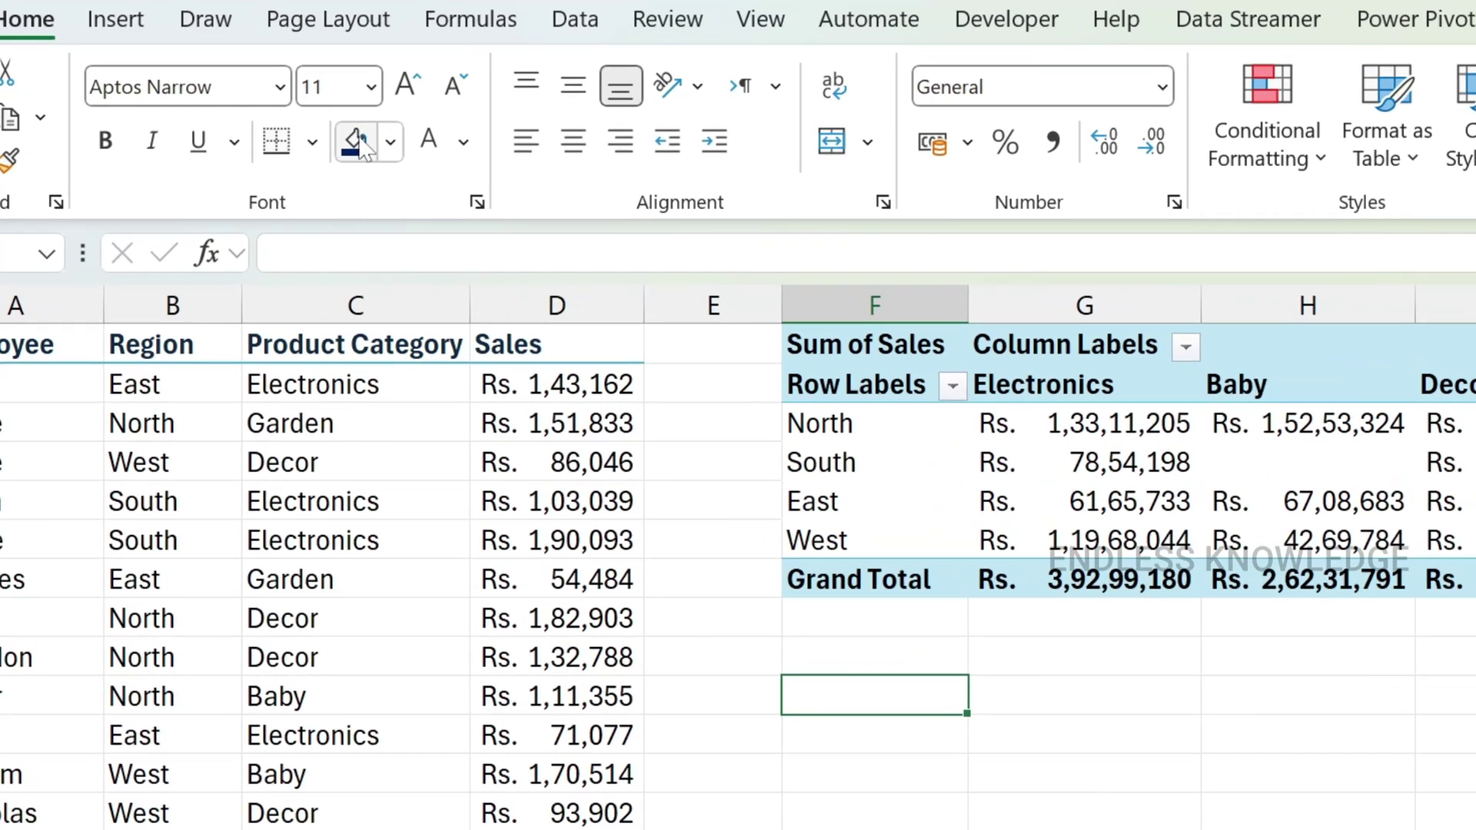
click(278, 138)
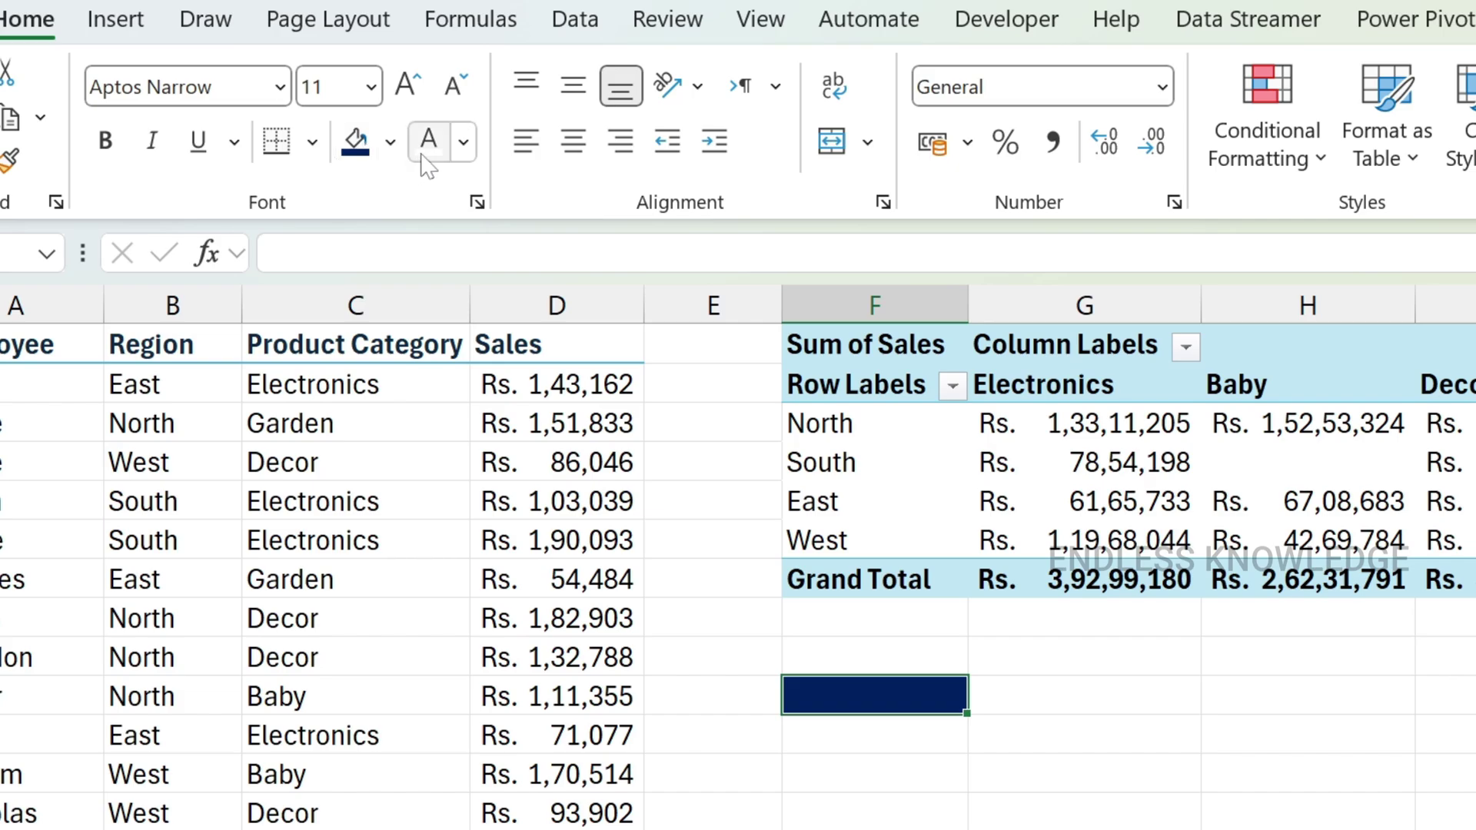
click(477, 202)
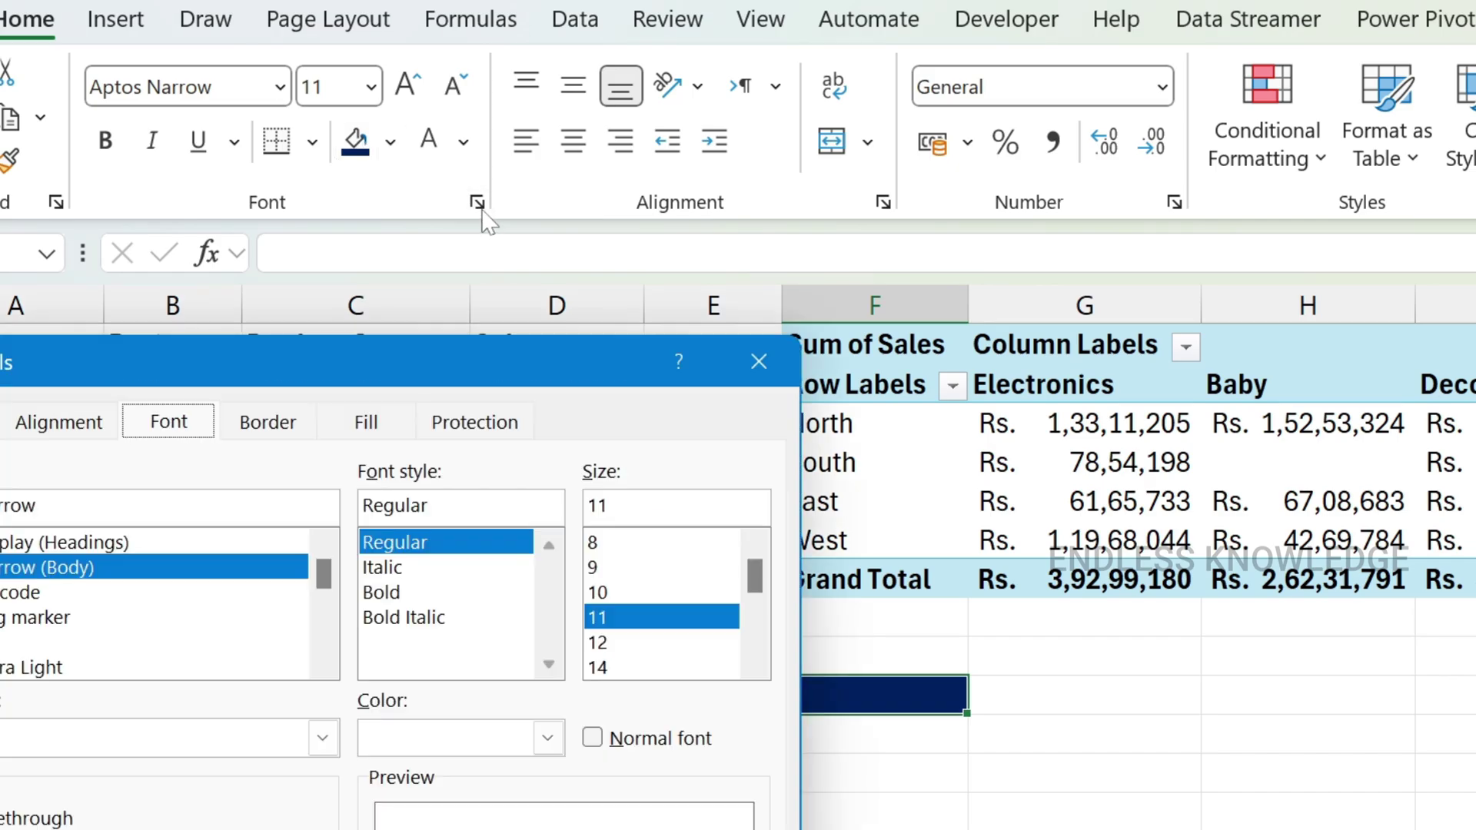
click(277, 422)
drag(306, 379, 488, 307)
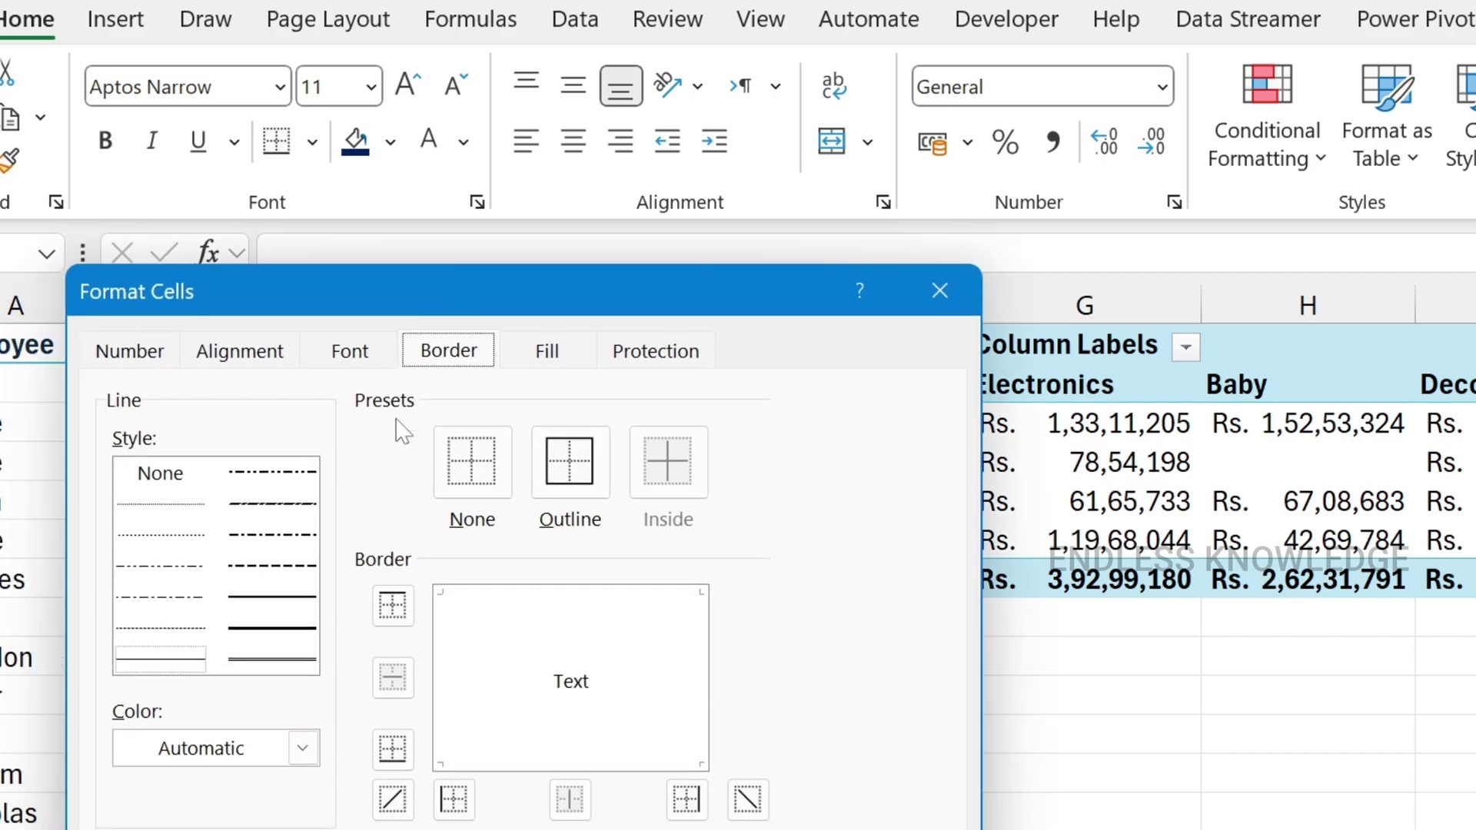
click(284, 745)
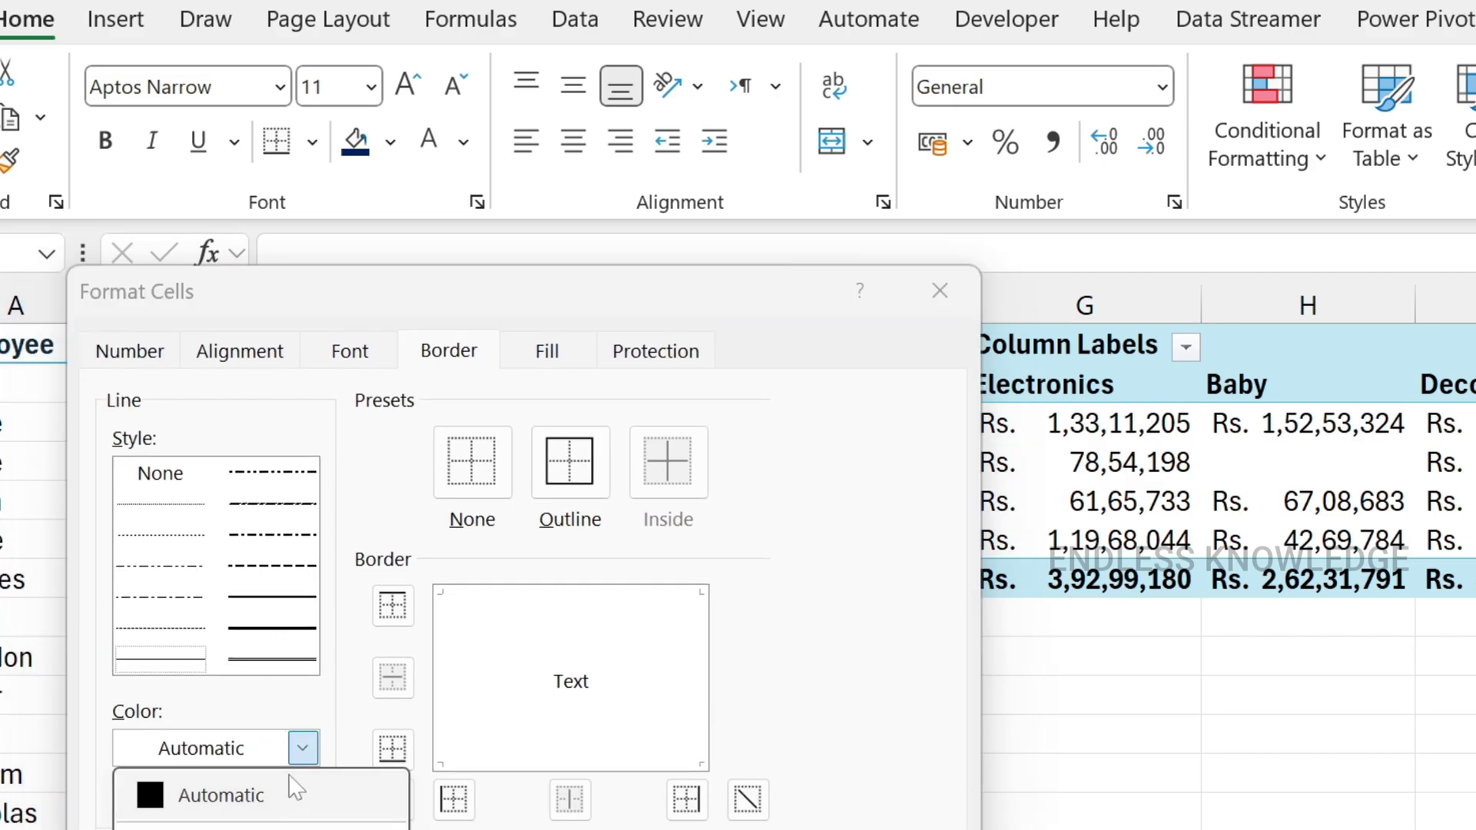
key(Escape)
key(Escape)
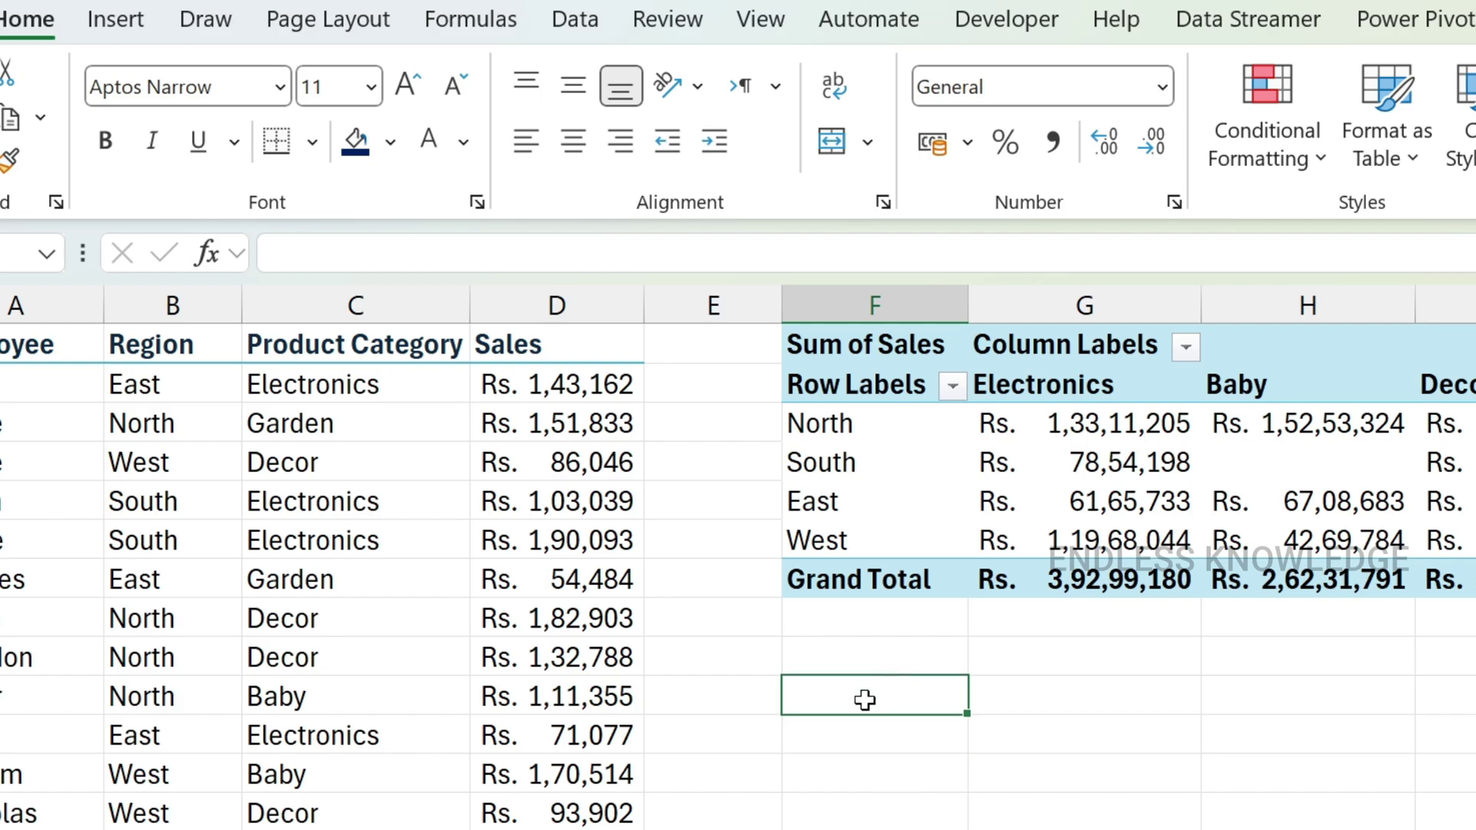
- Start recording a macro named headformat, stored in this workbook
scroll(863, 698, up, 2)
scroll(863, 698, down, 1)
scroll(863, 701, up, 1)
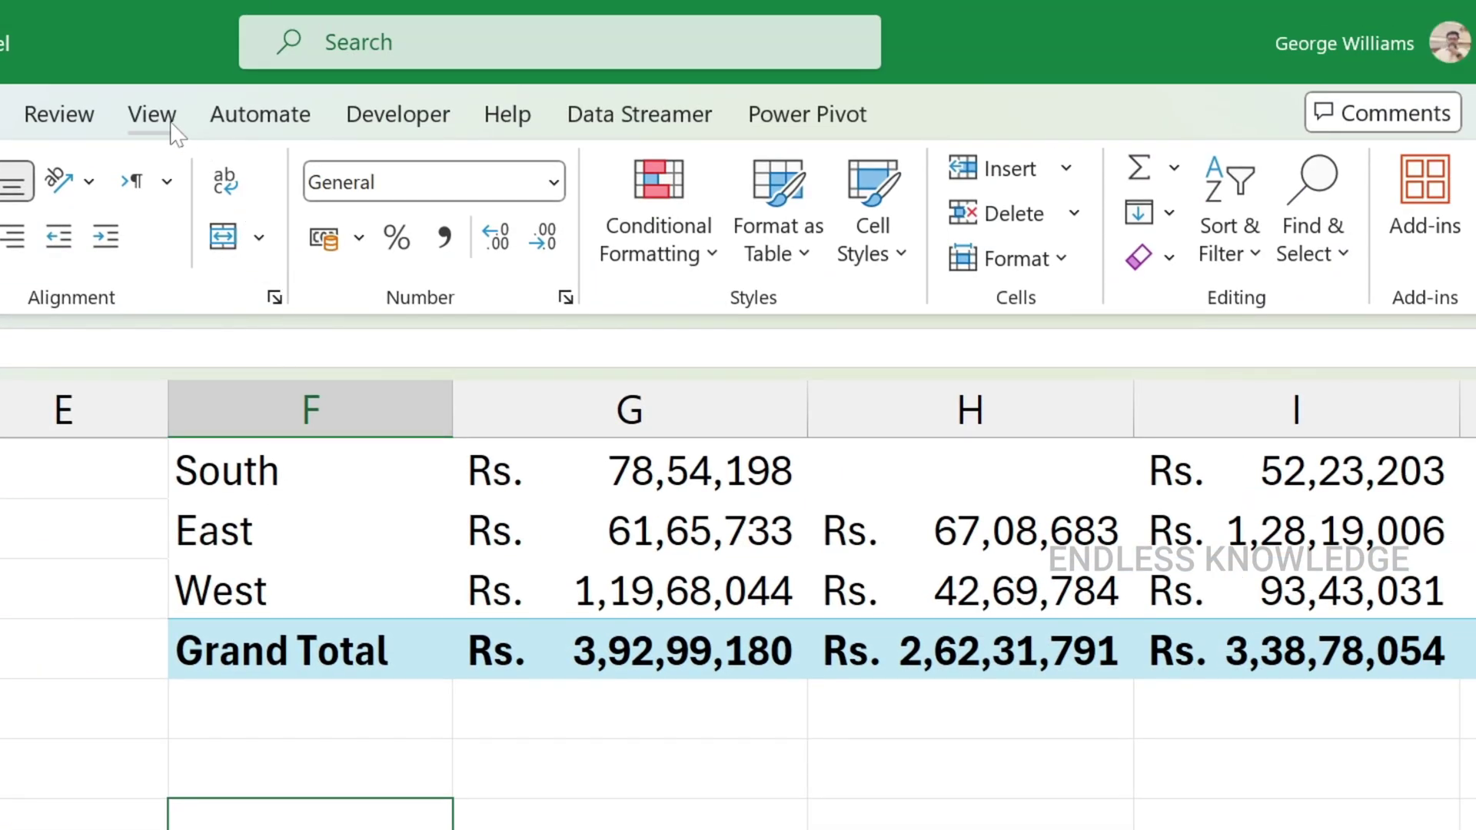
click(157, 119)
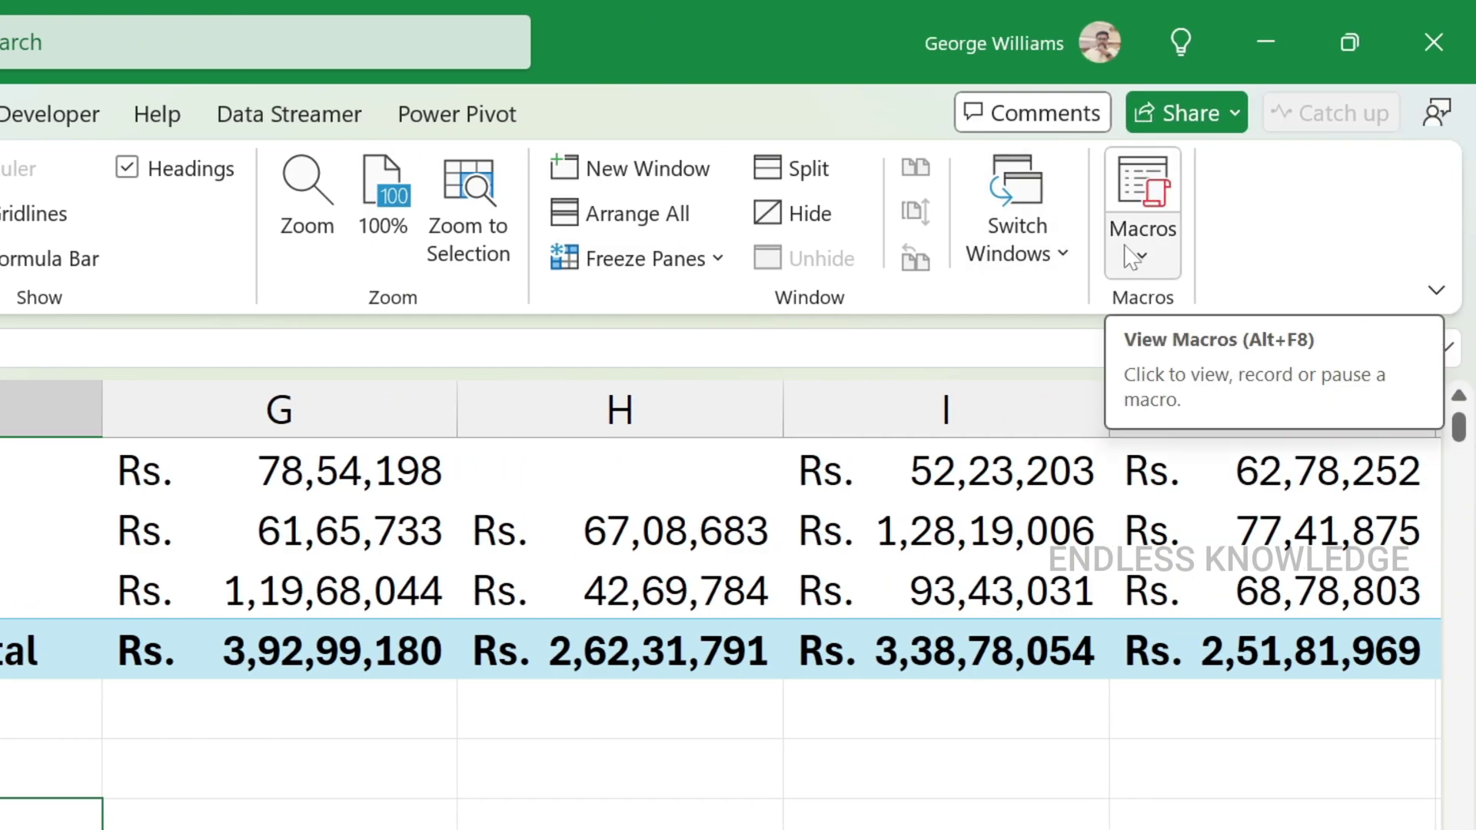
click(1131, 256)
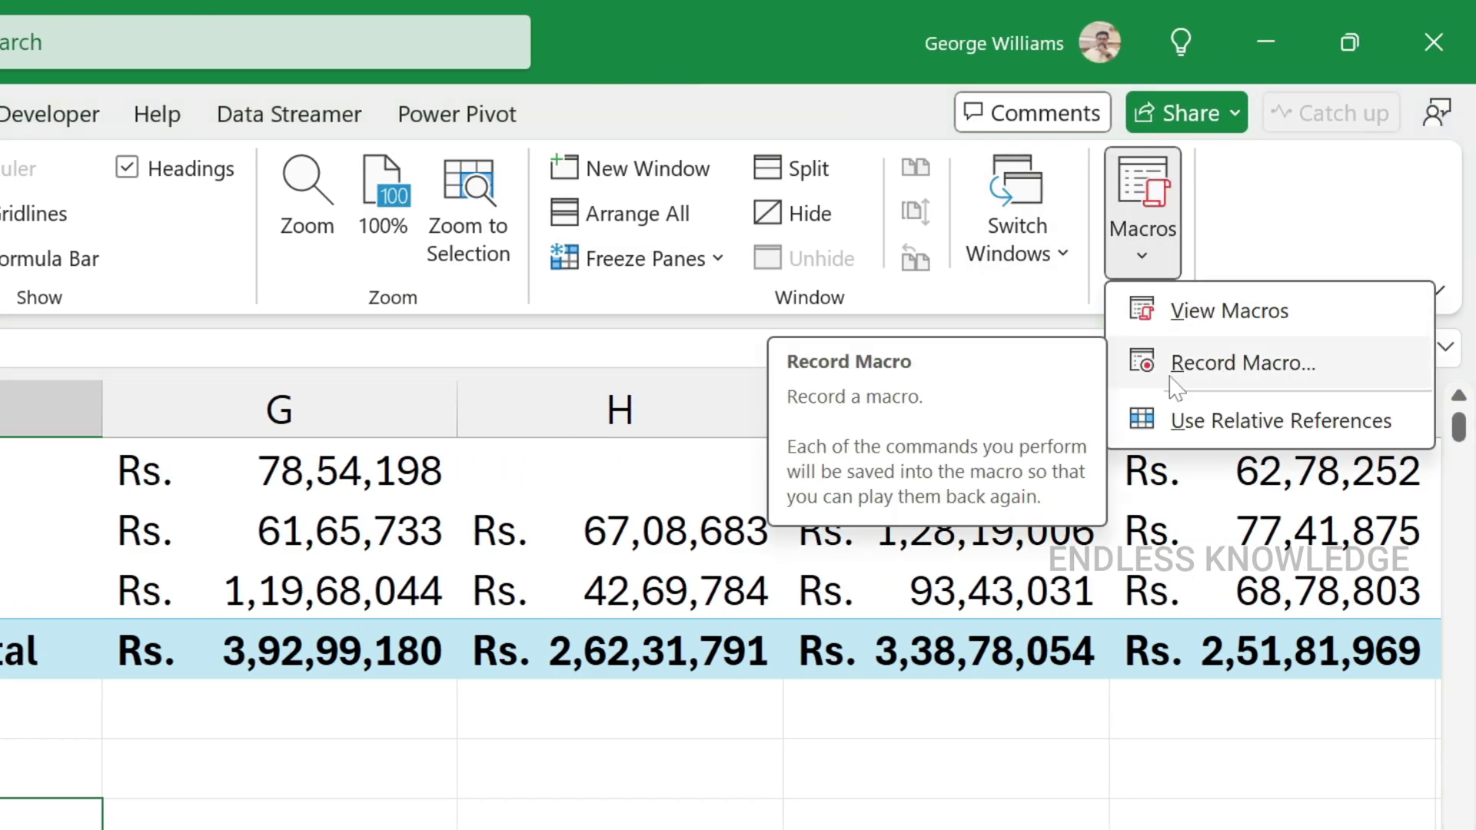
click(1199, 365)
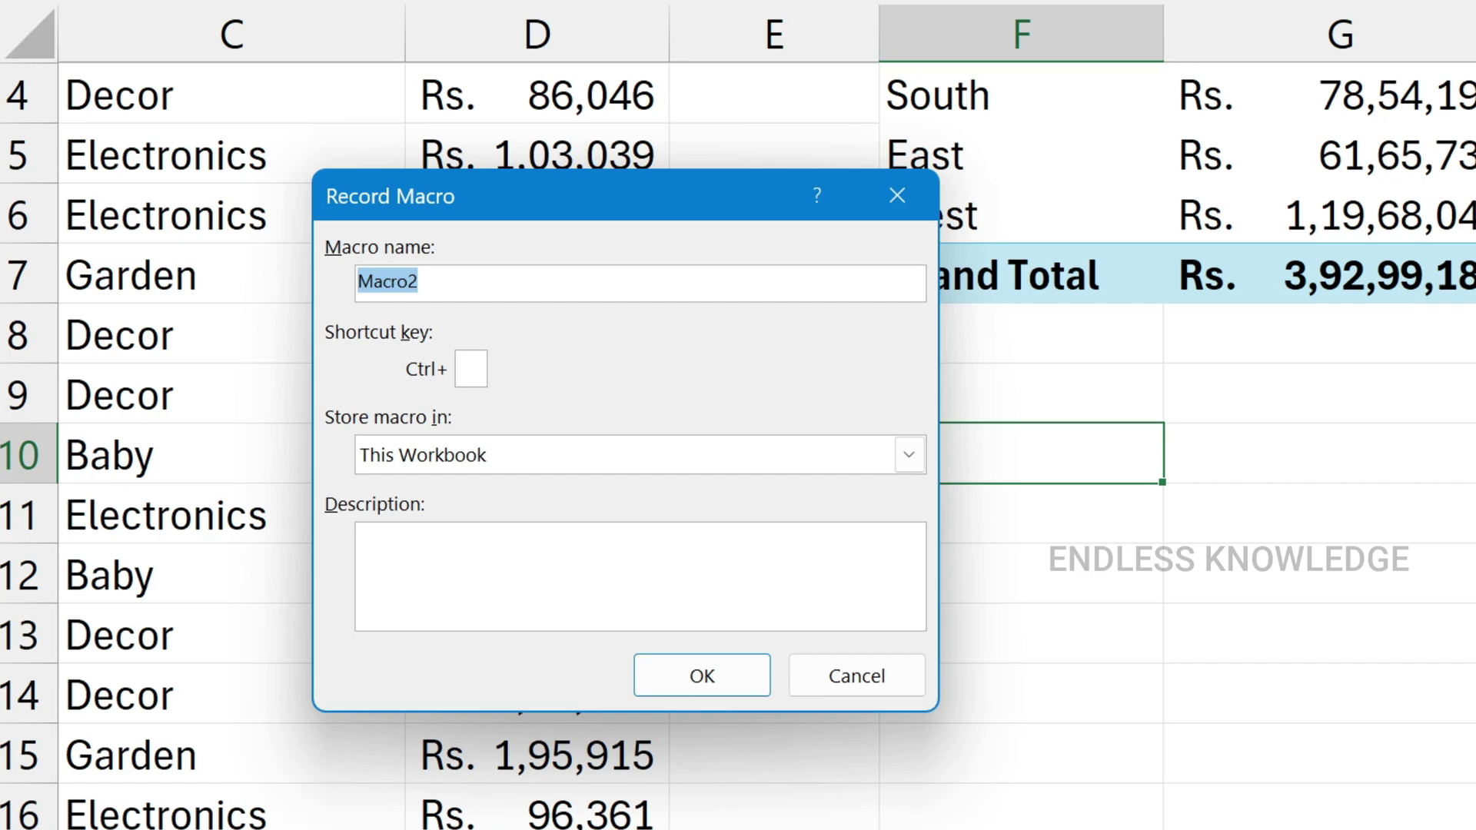
text(headformat)
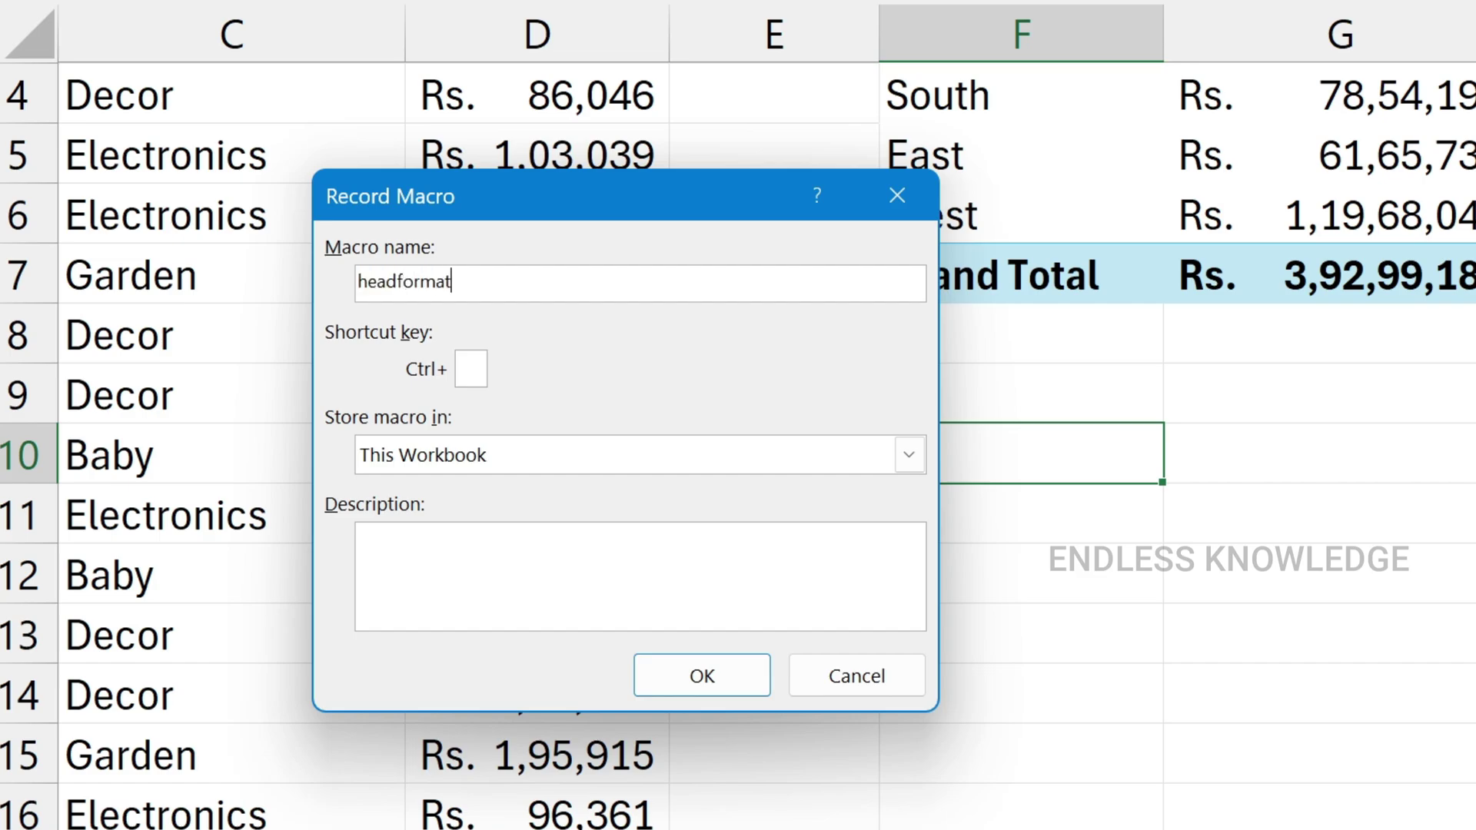
click(705, 676)
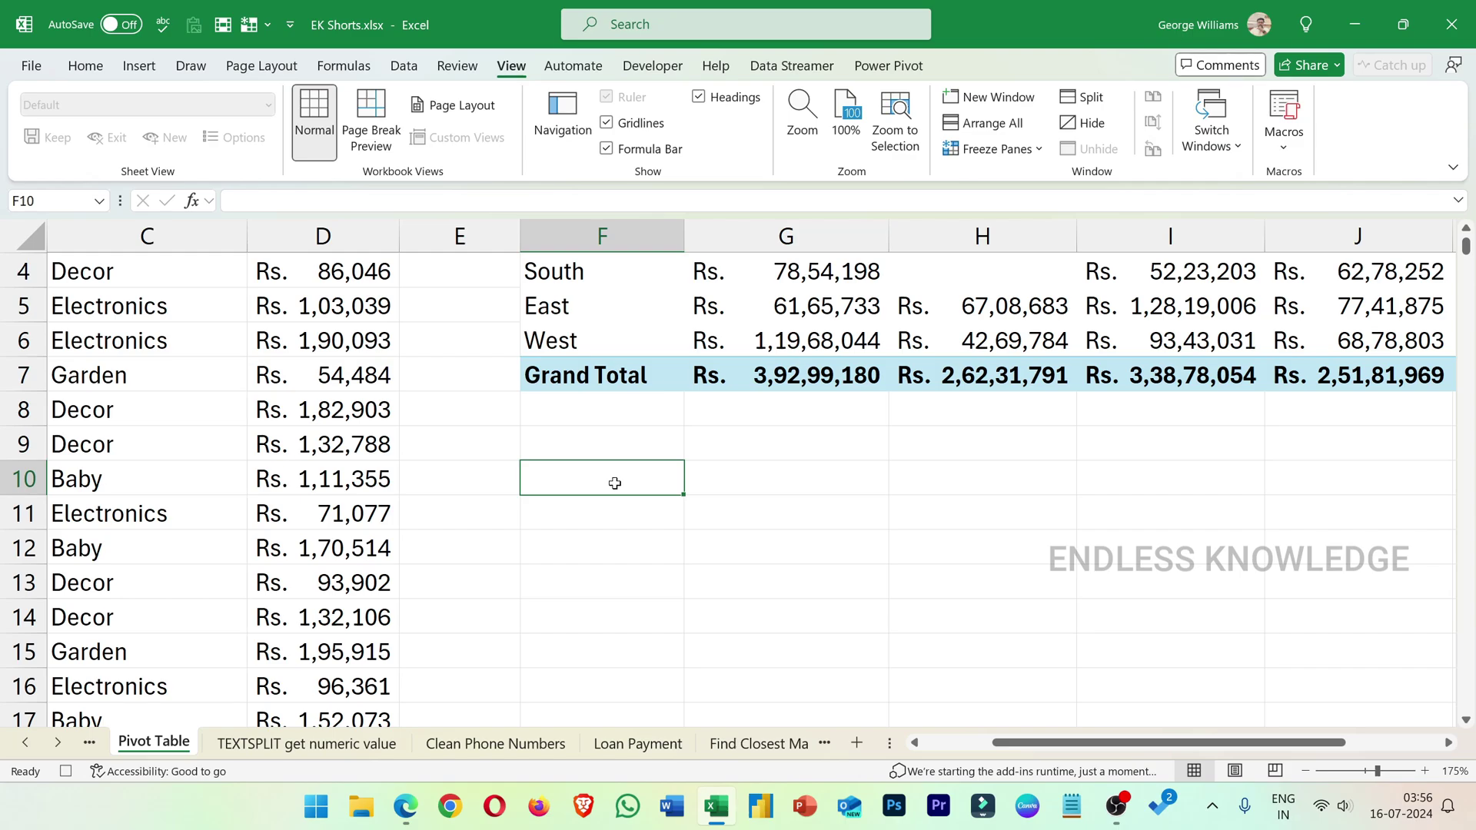
- Fill cell F10 with dark blue and give it a thick gold bottom border
click(74, 66)
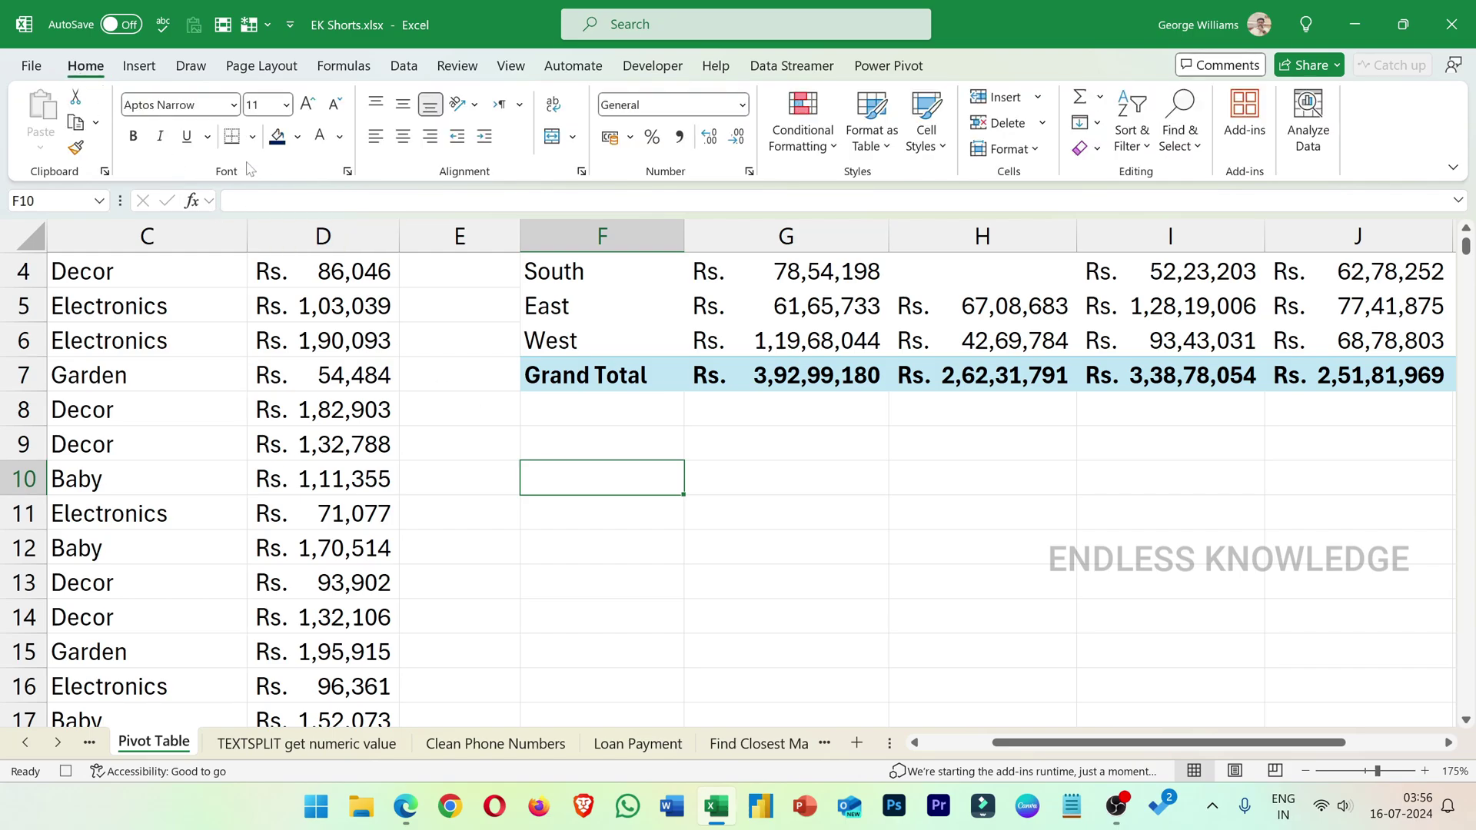
click(277, 139)
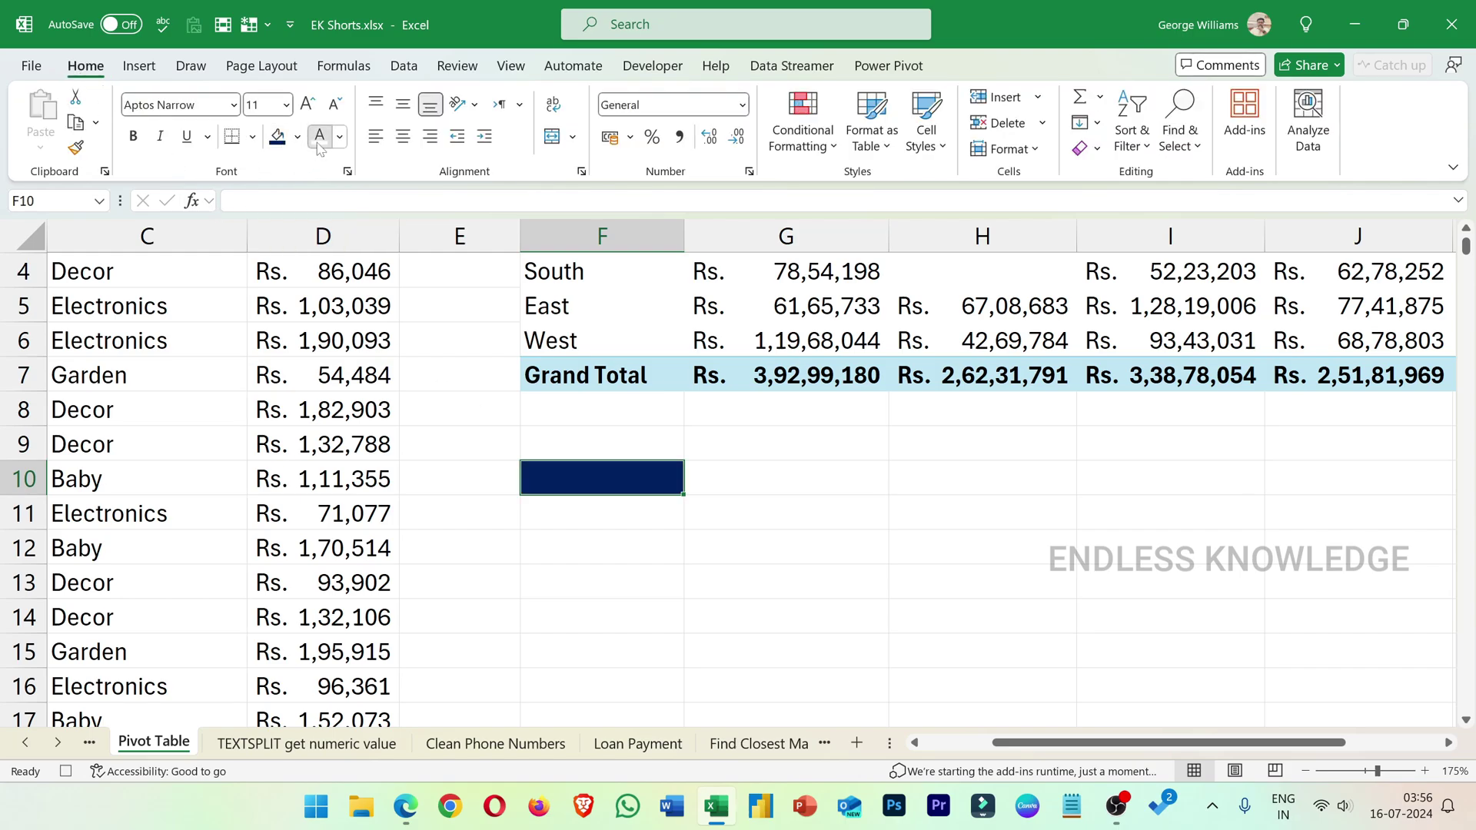
click(347, 171)
click(329, 257)
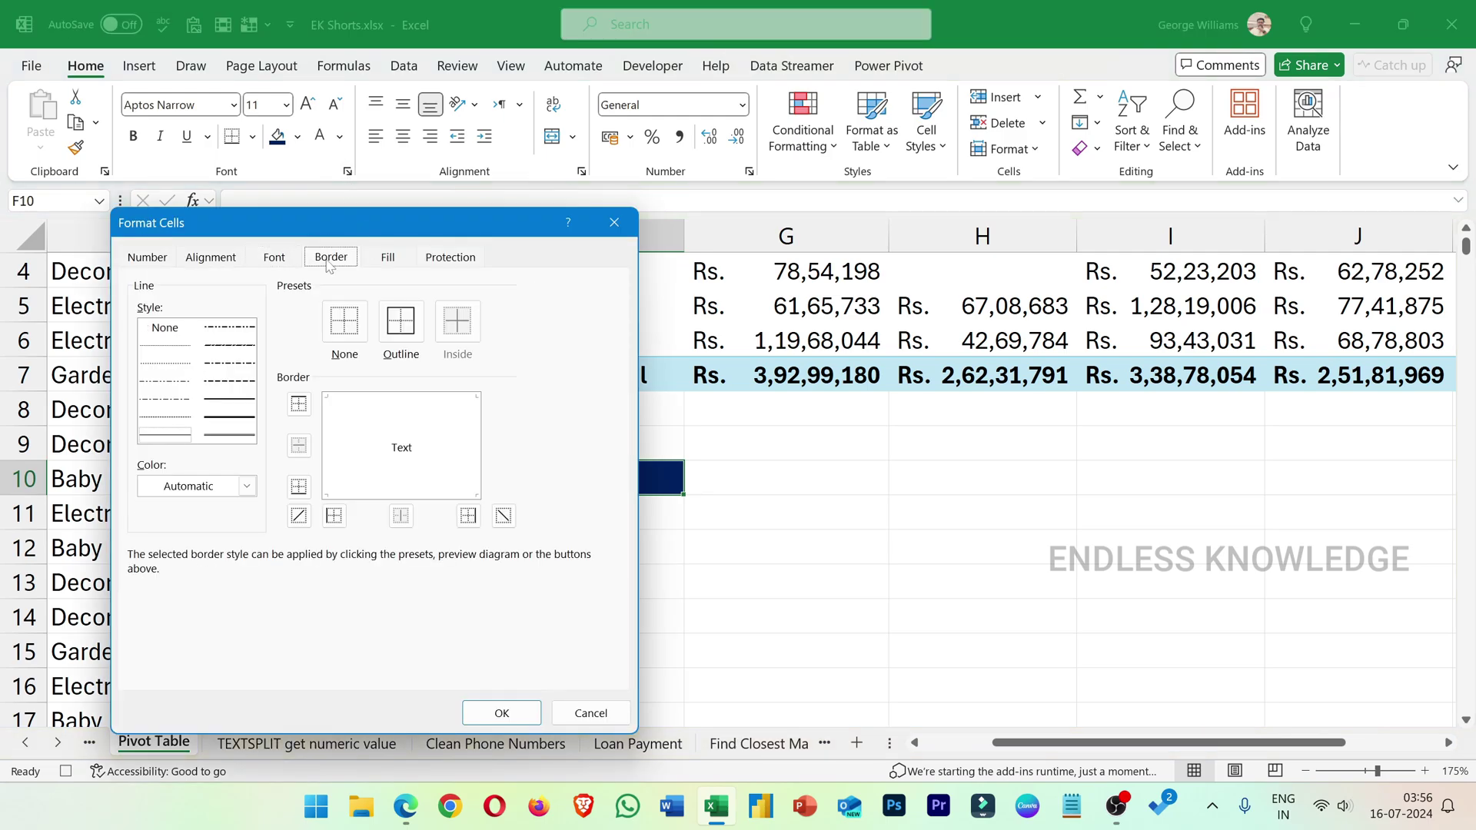
click(246, 485)
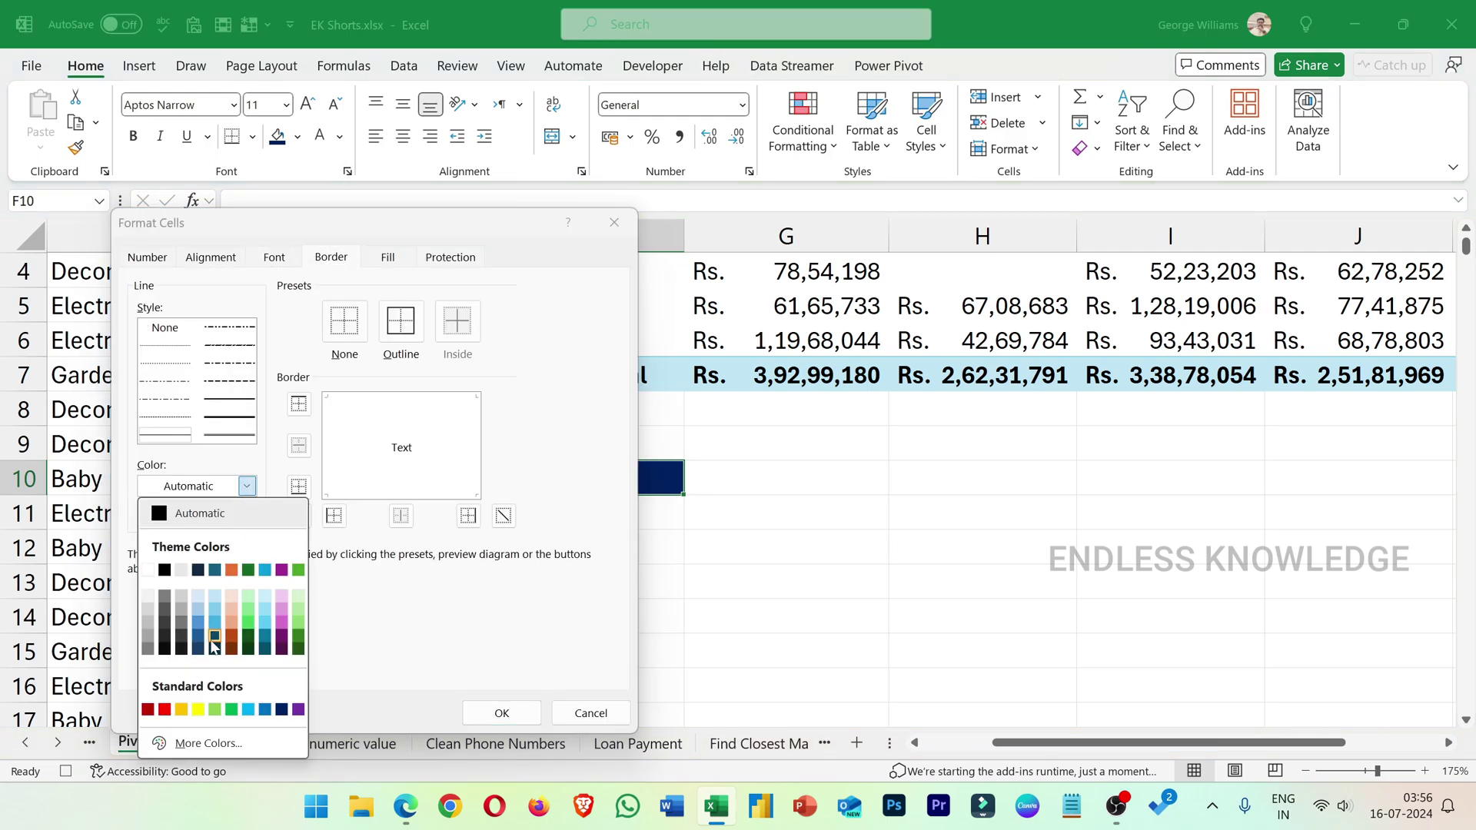
click(186, 710)
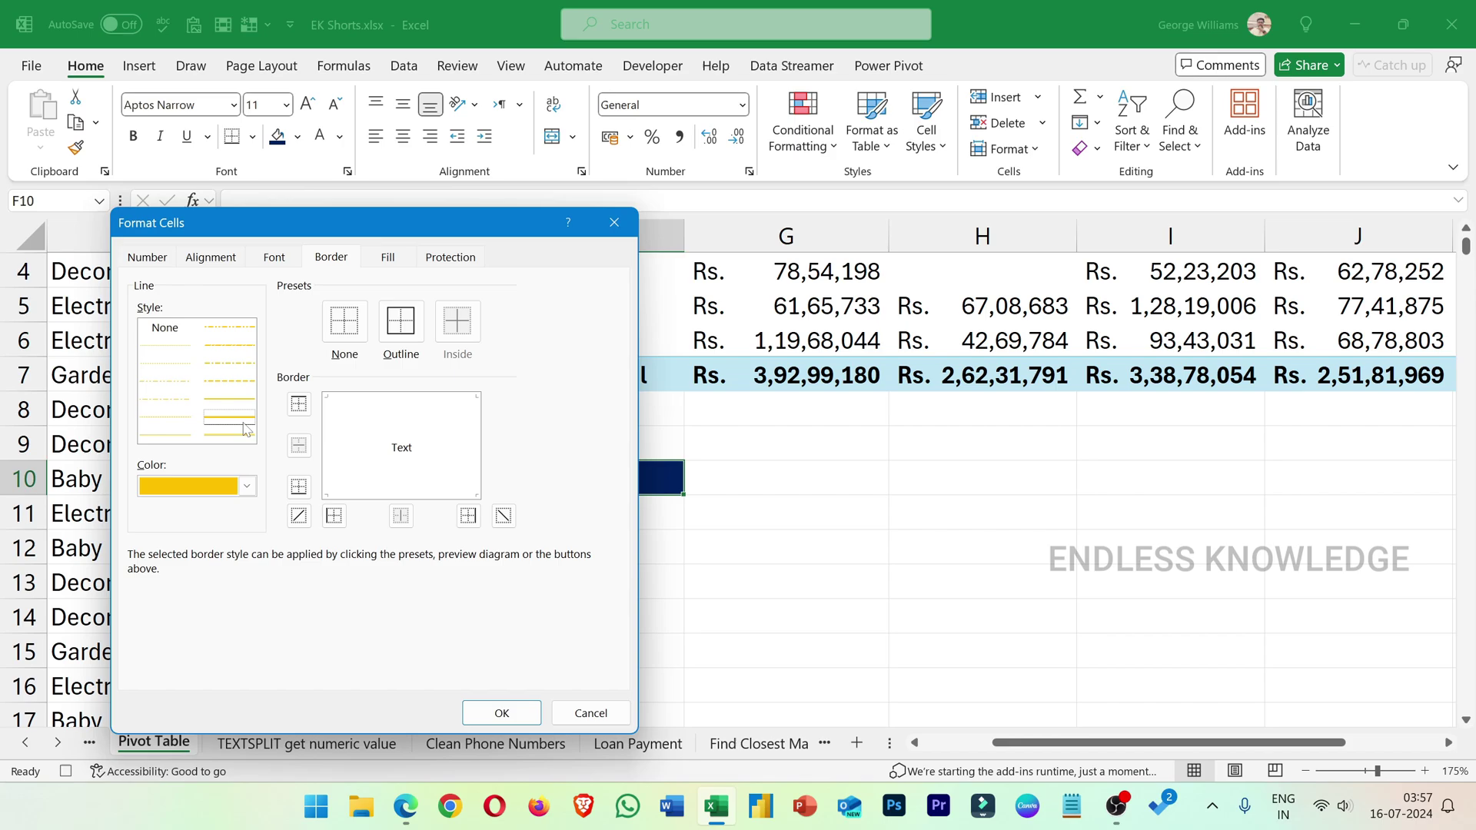
click(300, 489)
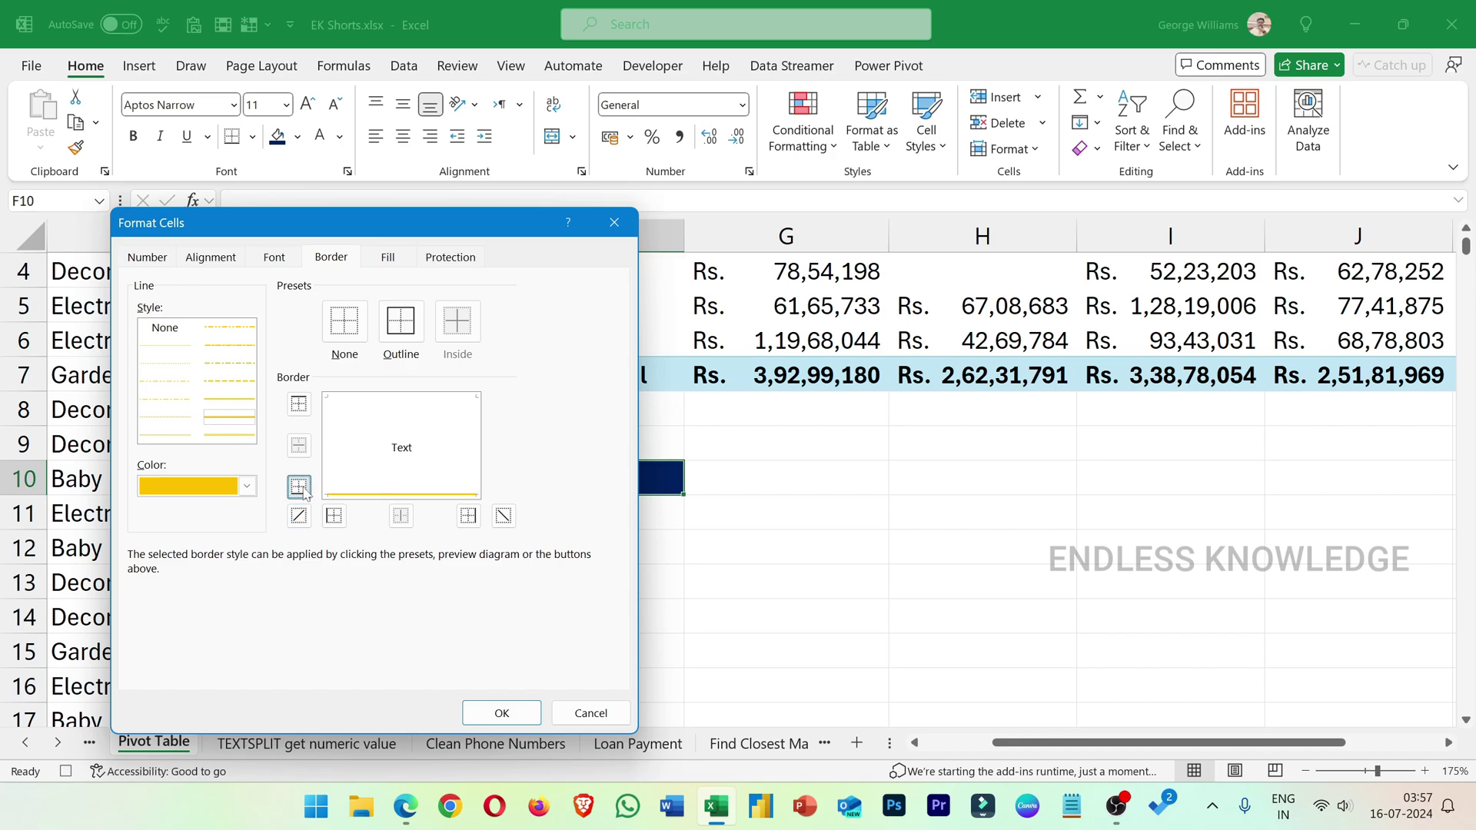
click(501, 713)
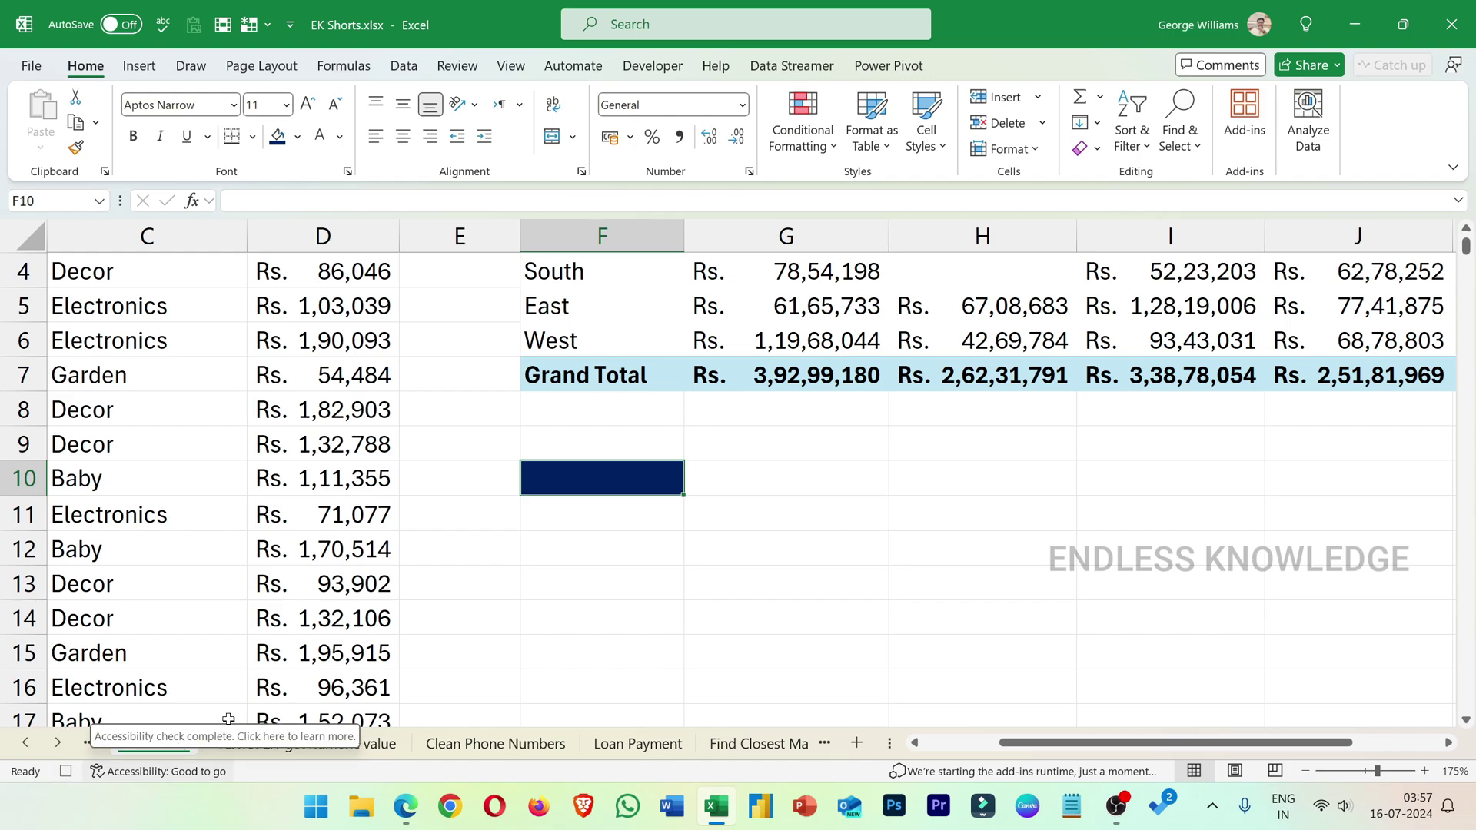
- Stop recording the macro and close the Record Actions pane without saving the script
click(509, 69)
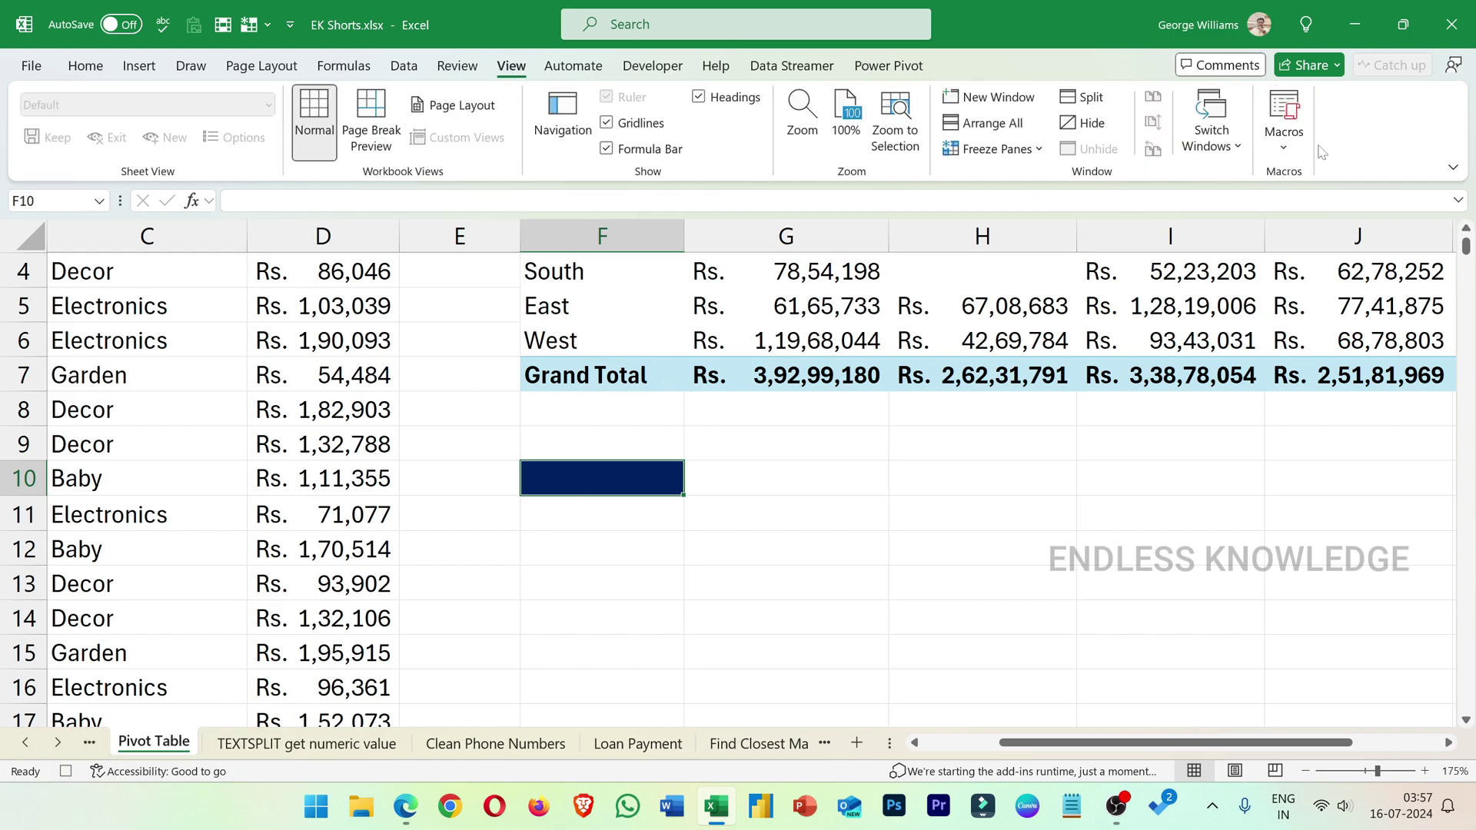
click(1284, 134)
click(1312, 211)
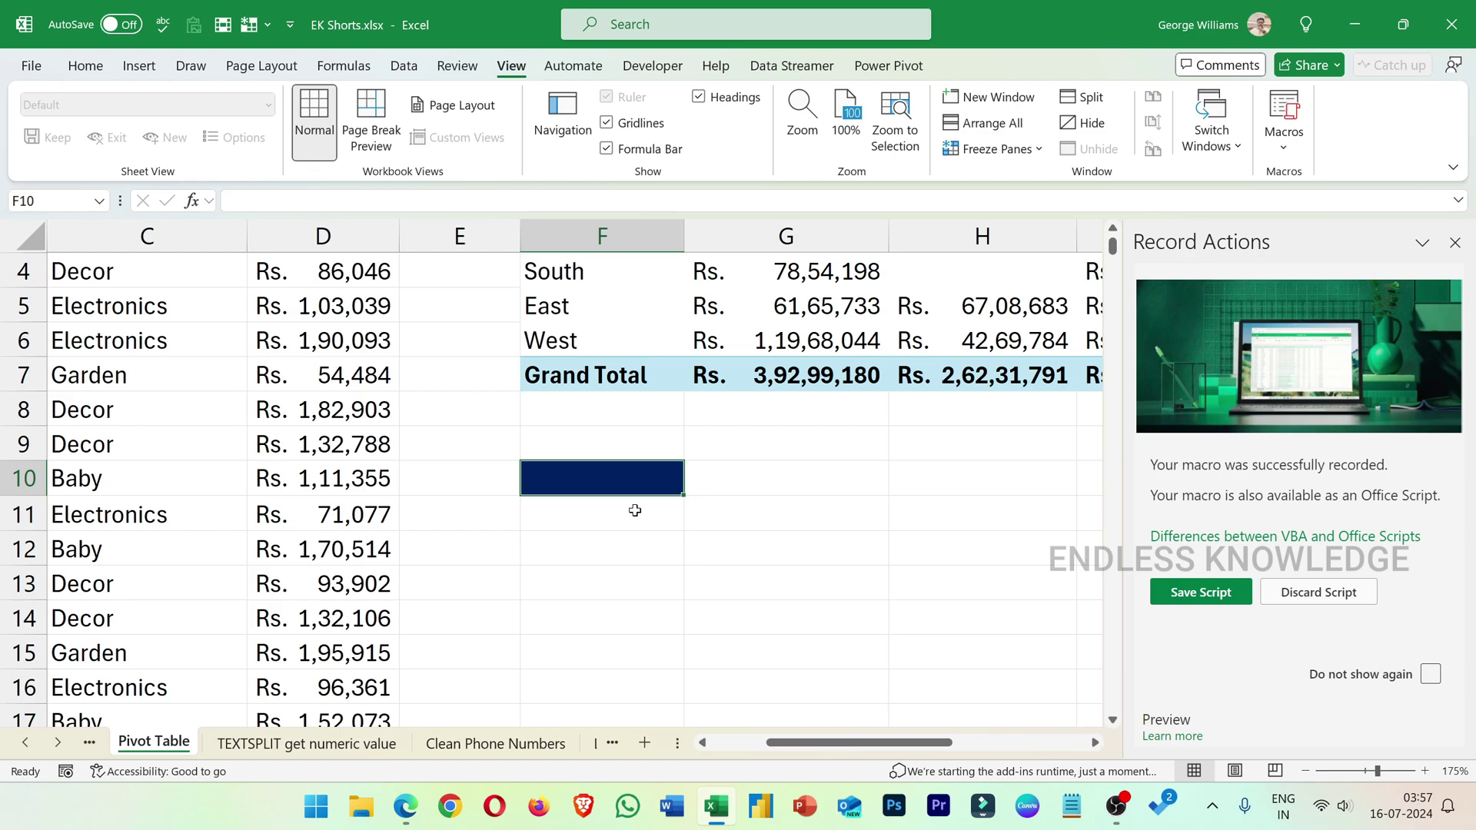
scroll(634, 510, up, 1)
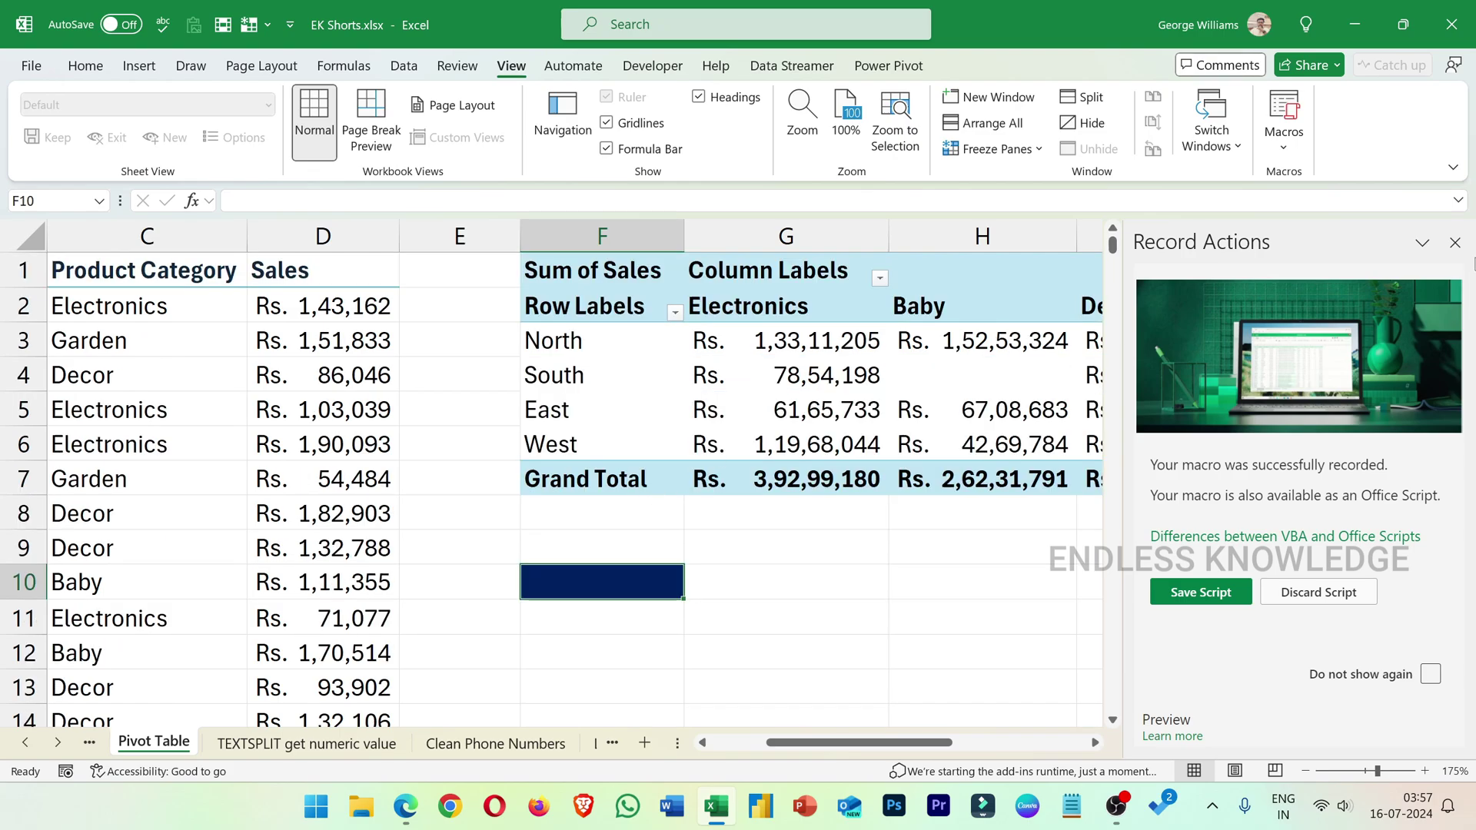
click(1454, 242)
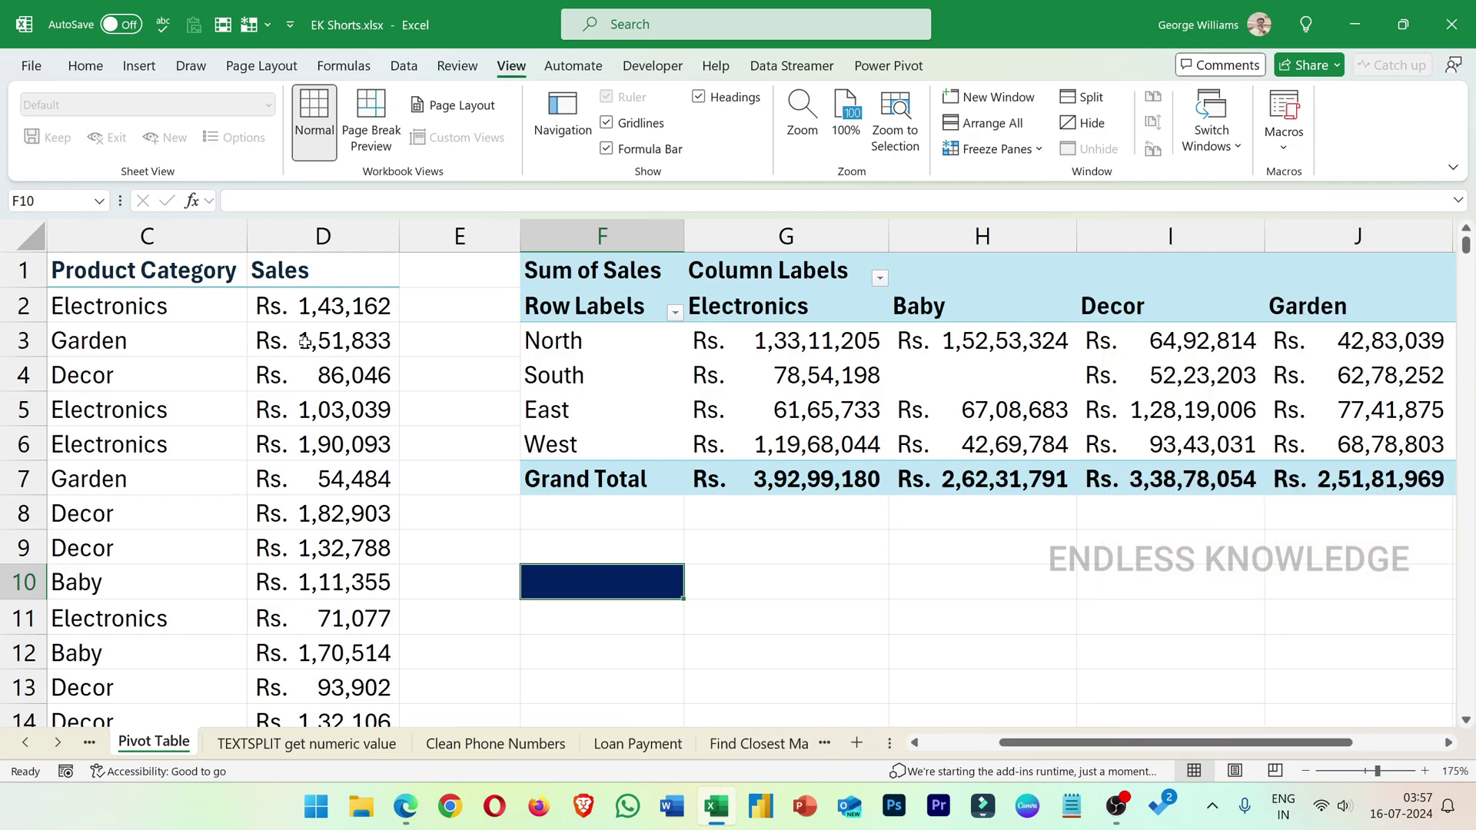
- Select the Product Category header in C1 and add the headformat macro to the Quick Access Toolbar
drag(187, 277, 349, 275)
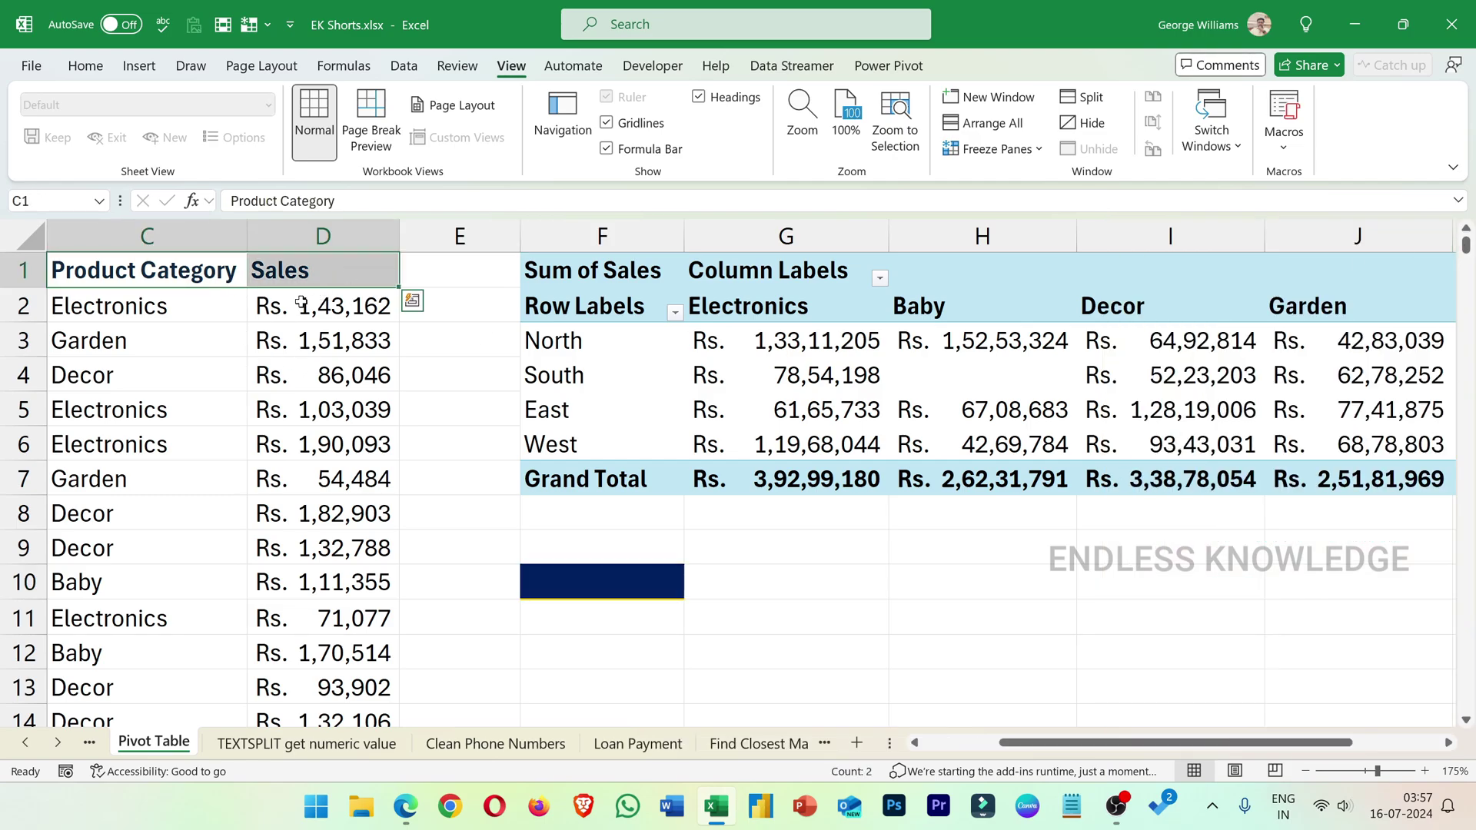
click(212, 275)
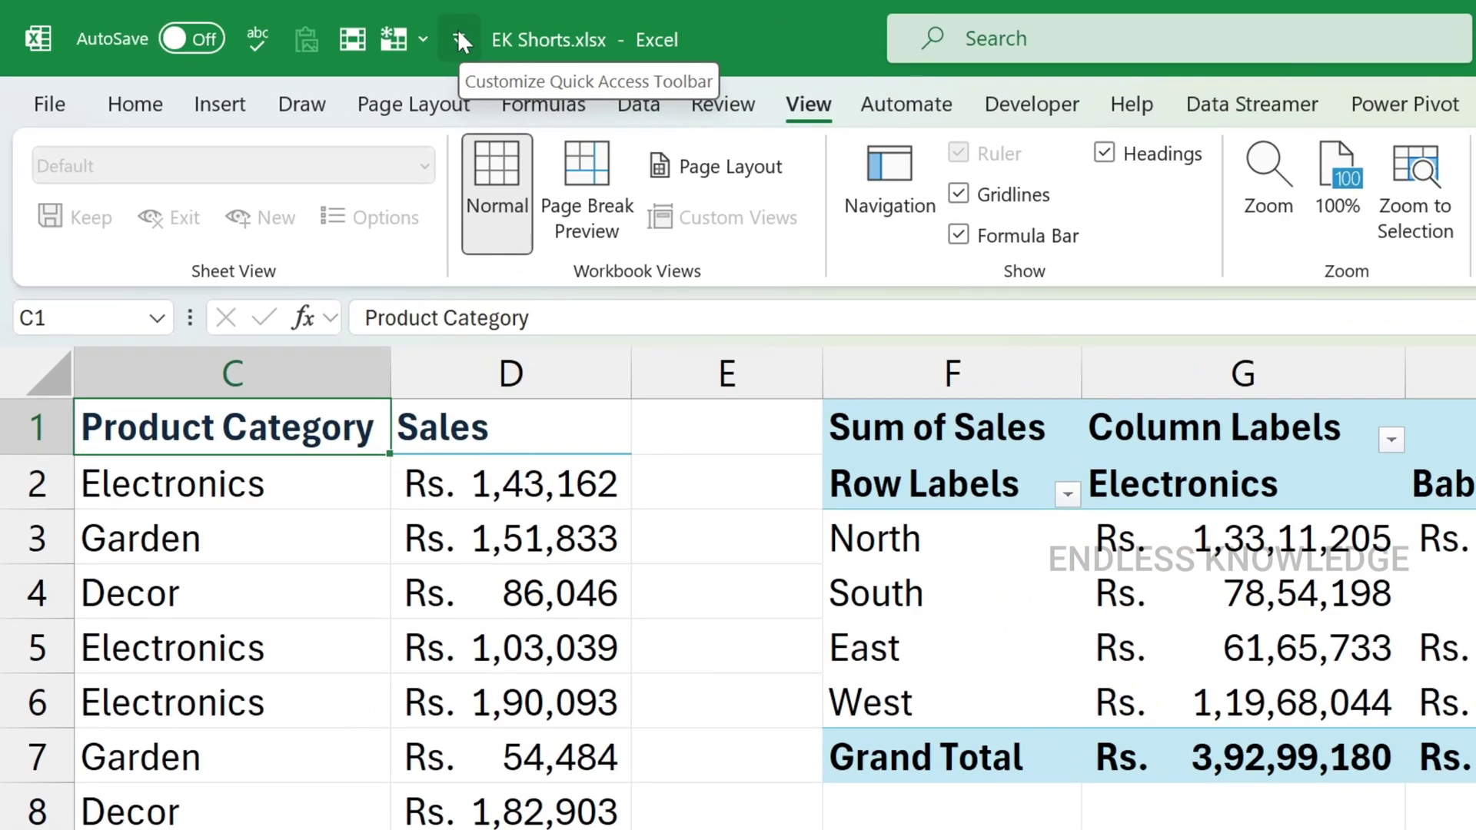
click(457, 34)
click(544, 763)
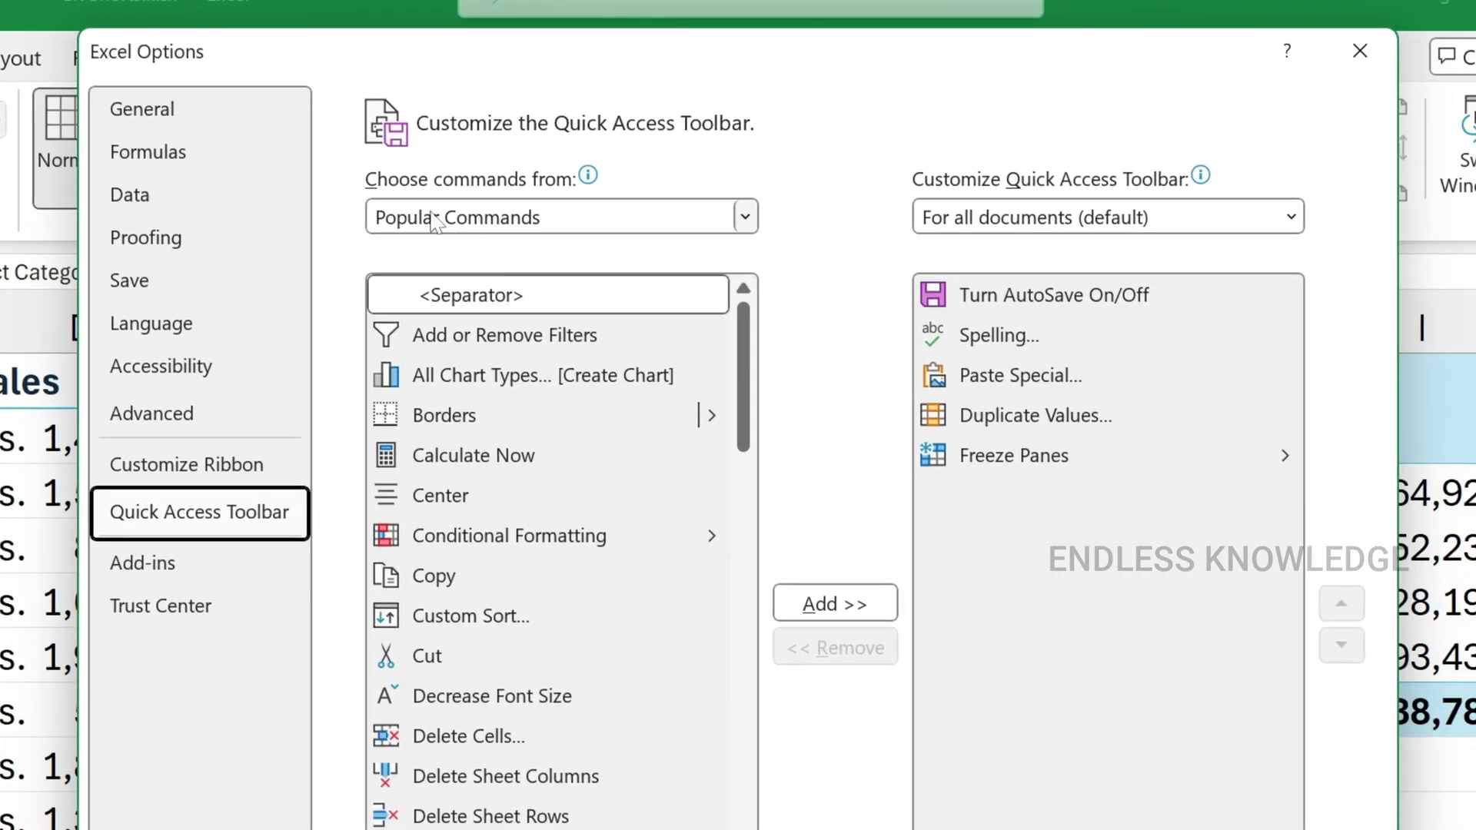
click(478, 225)
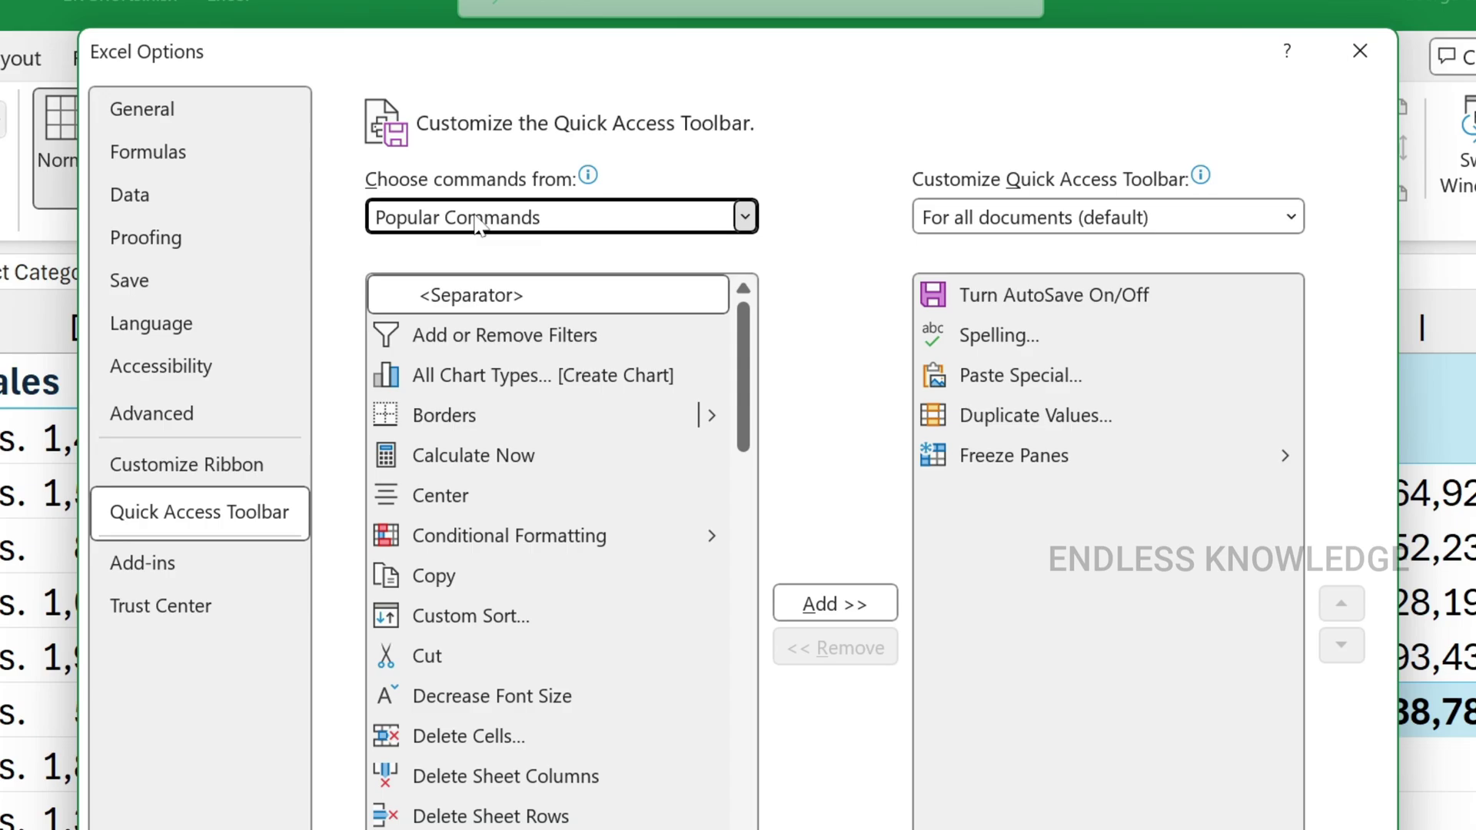
click(442, 350)
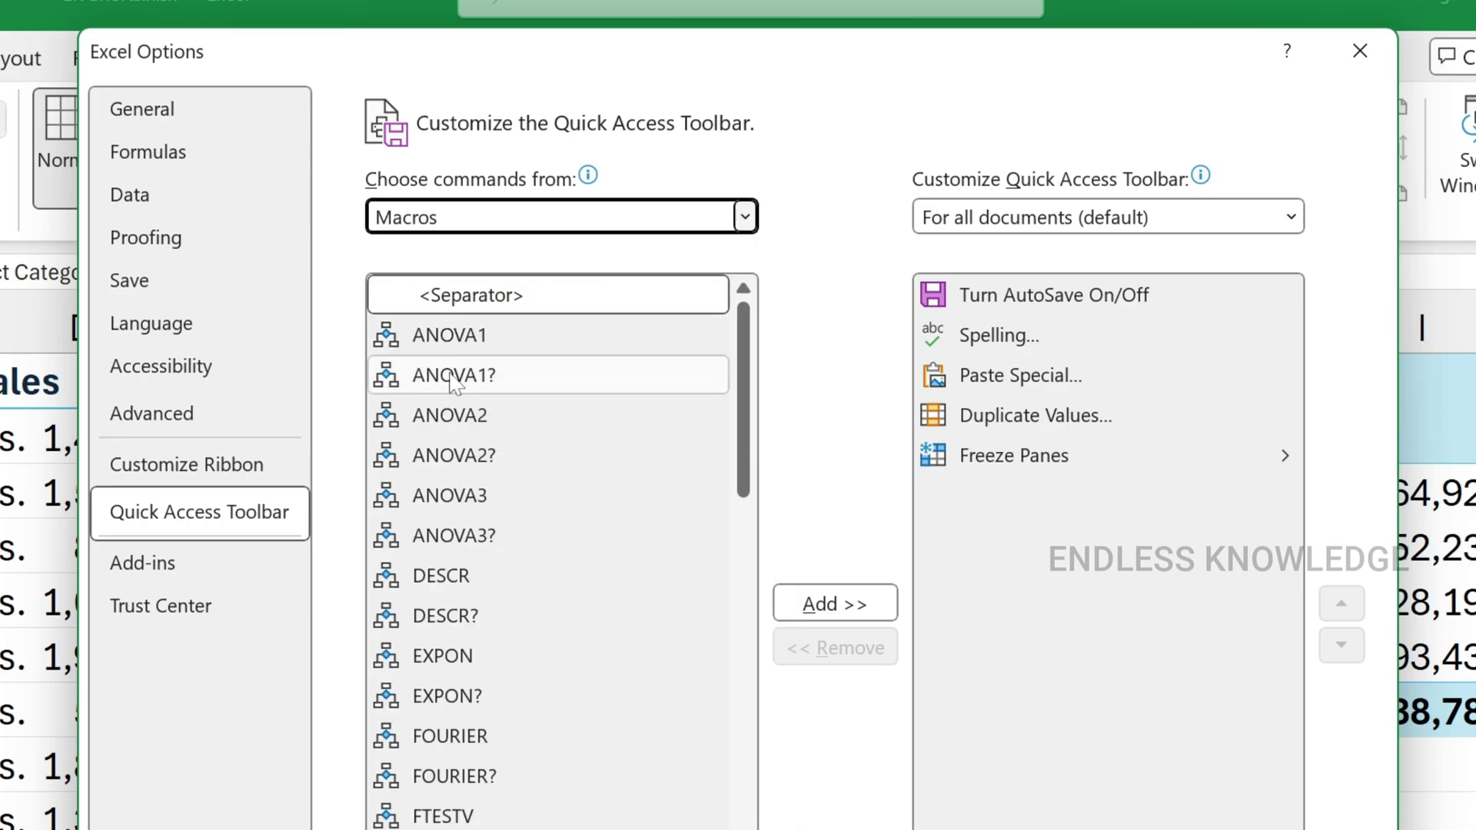
scroll(446, 379, down, 3)
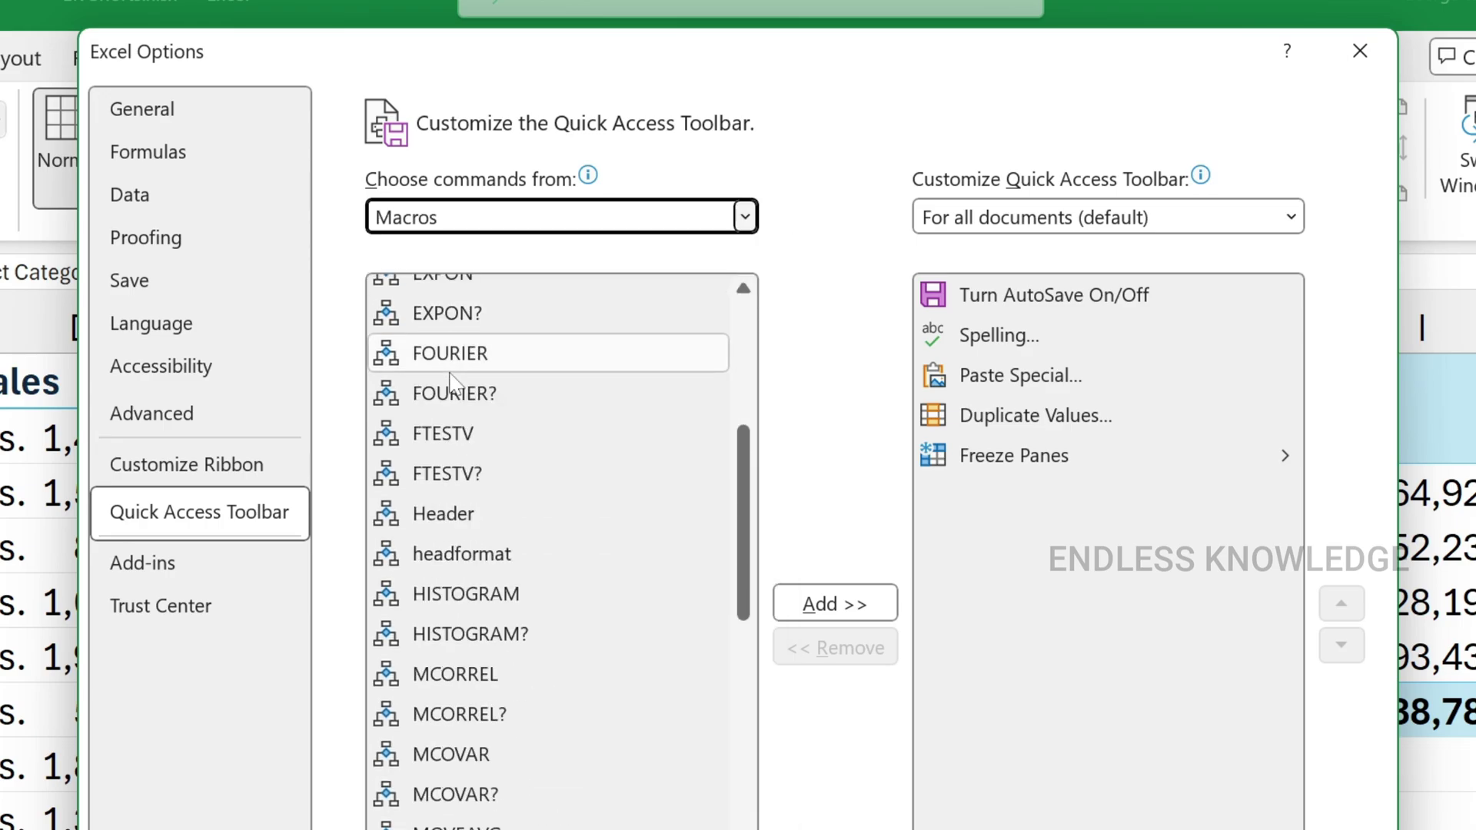
click(469, 560)
click(846, 604)
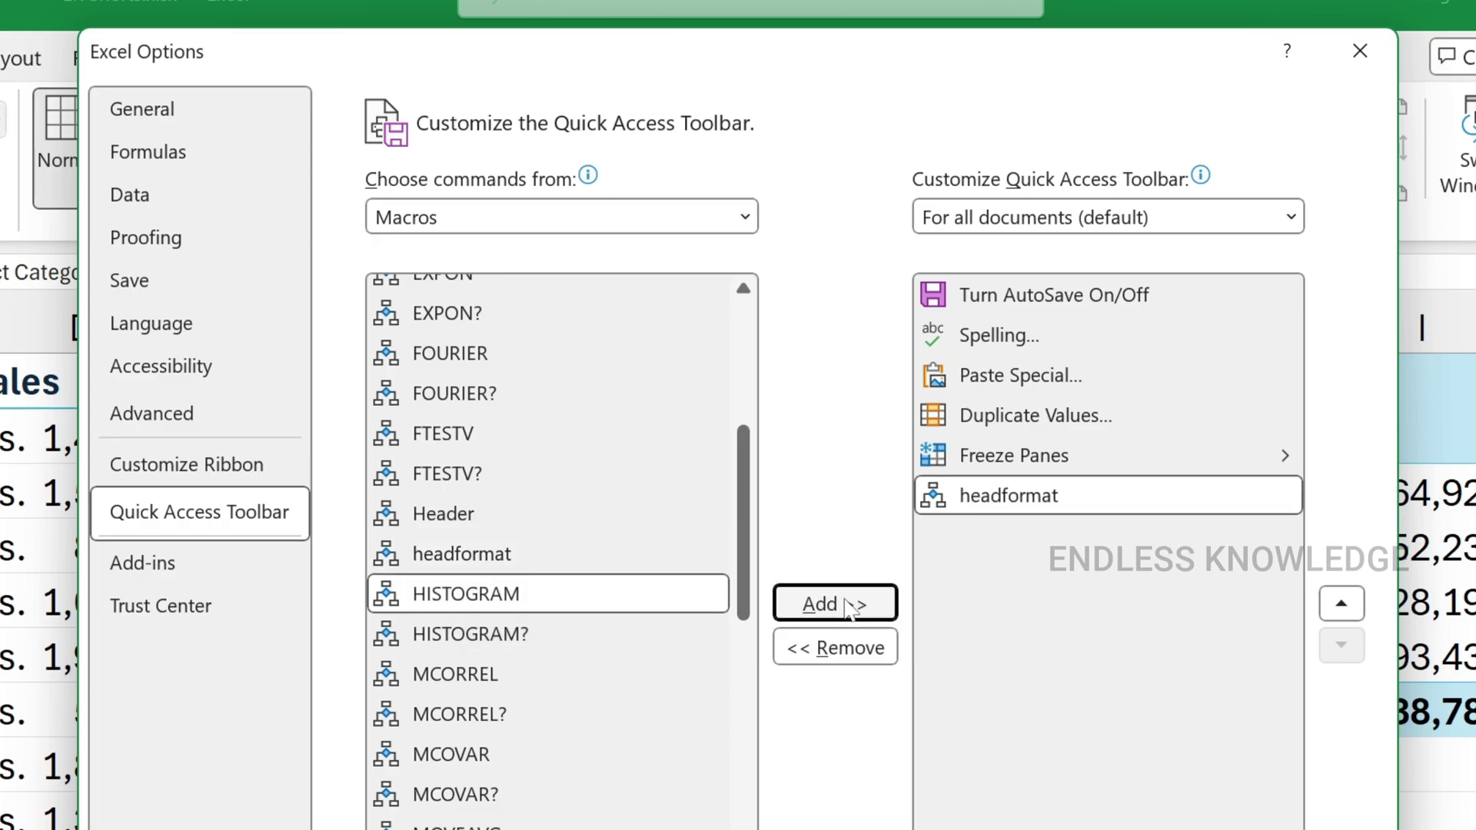
click(1187, 829)
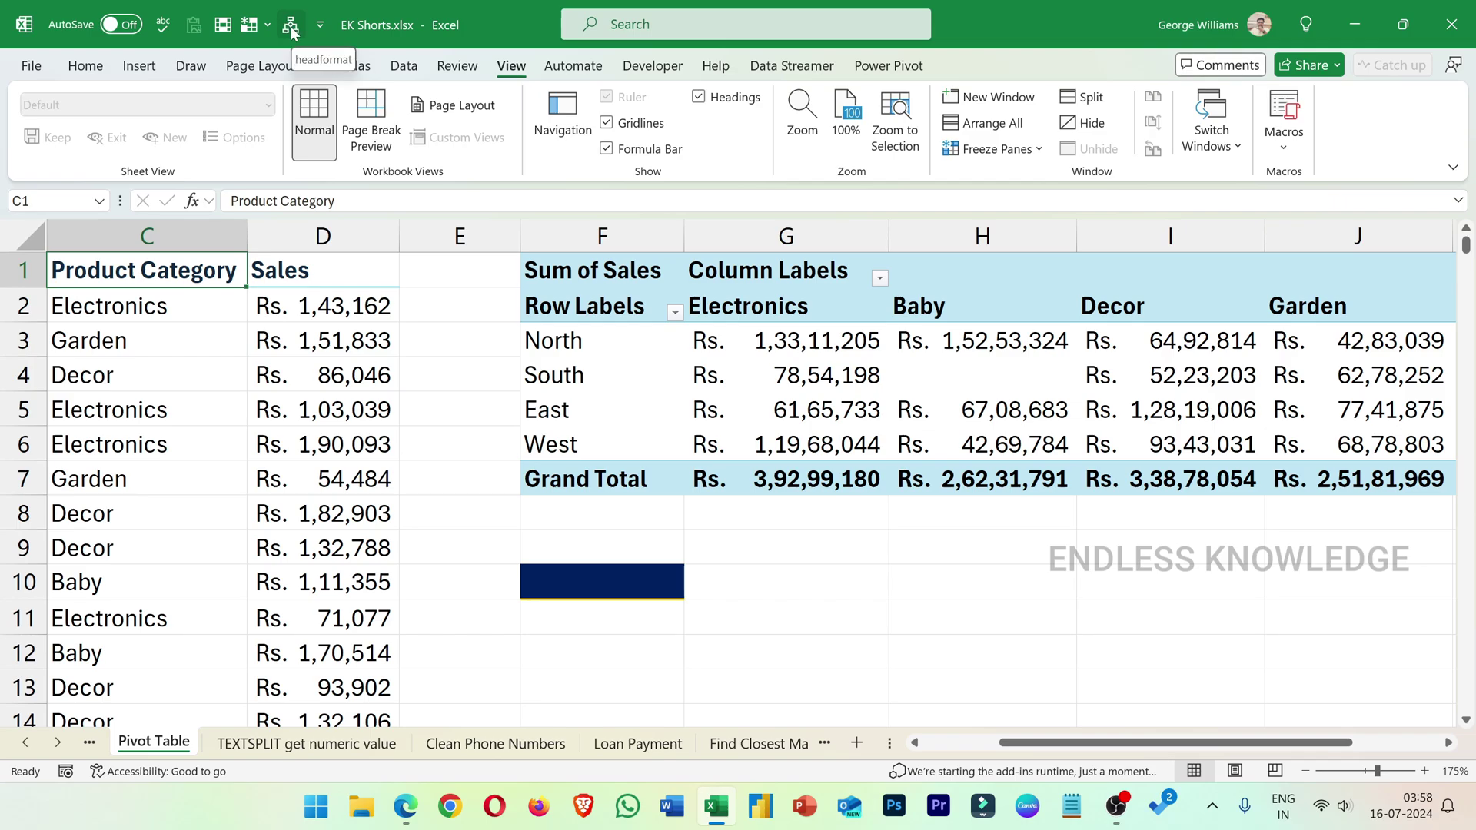
- Change the headformat macro's Quick Access Toolbar symbol to the snowflake-like icon and apply the customization
click(319, 25)
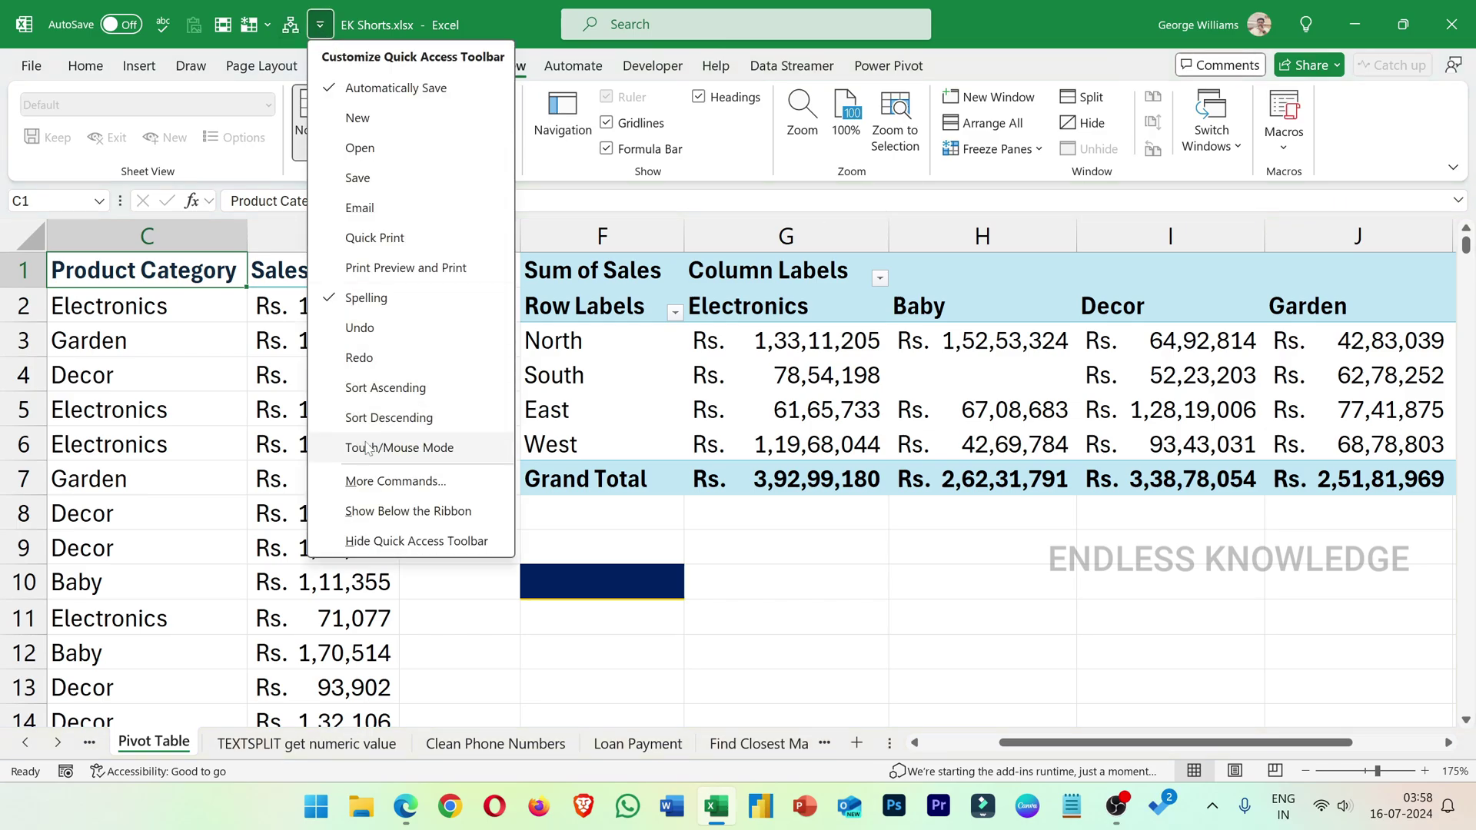
click(394, 481)
click(910, 343)
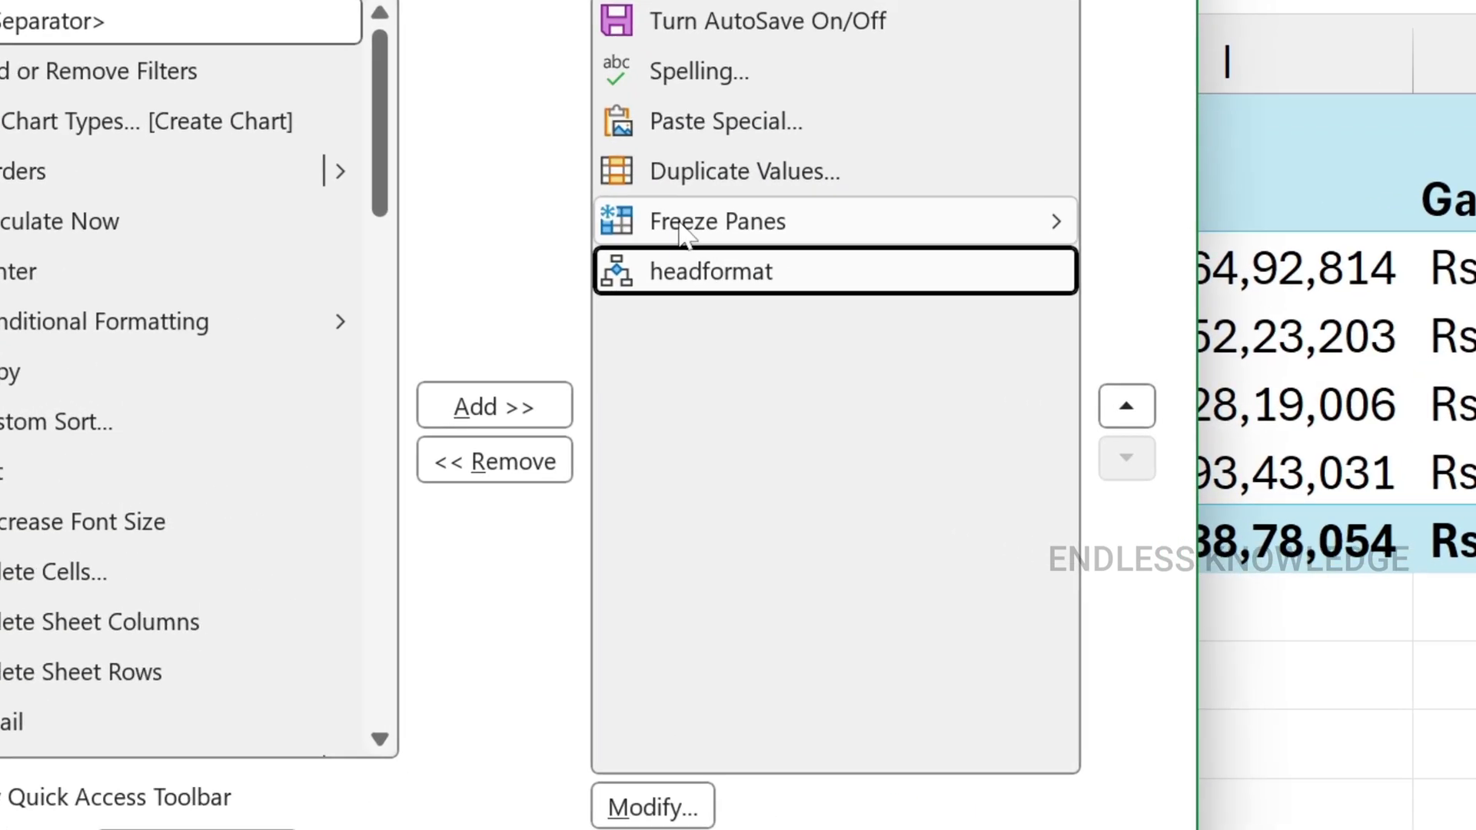
click(898, 315)
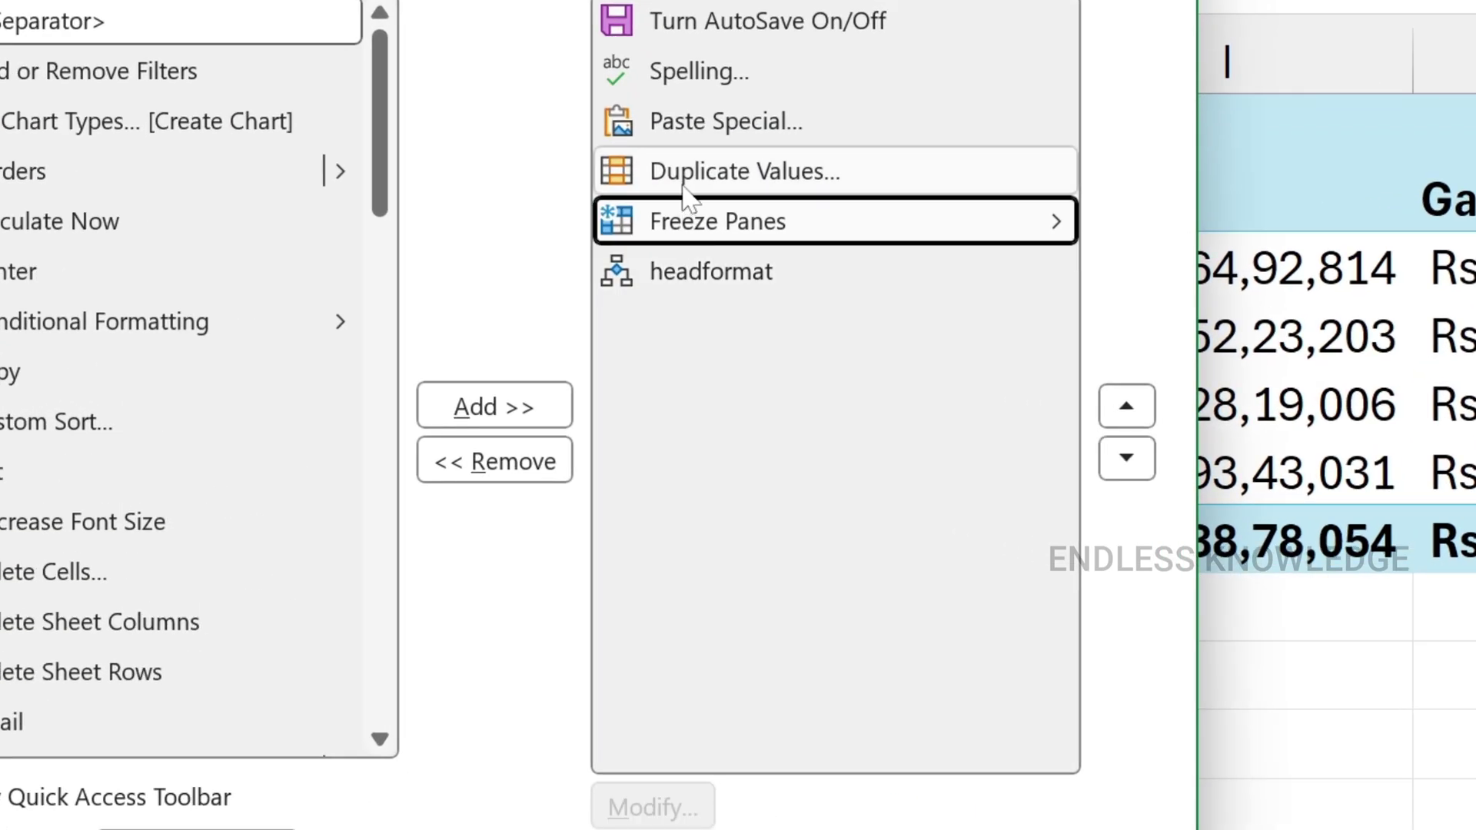
click(683, 175)
click(692, 123)
click(688, 73)
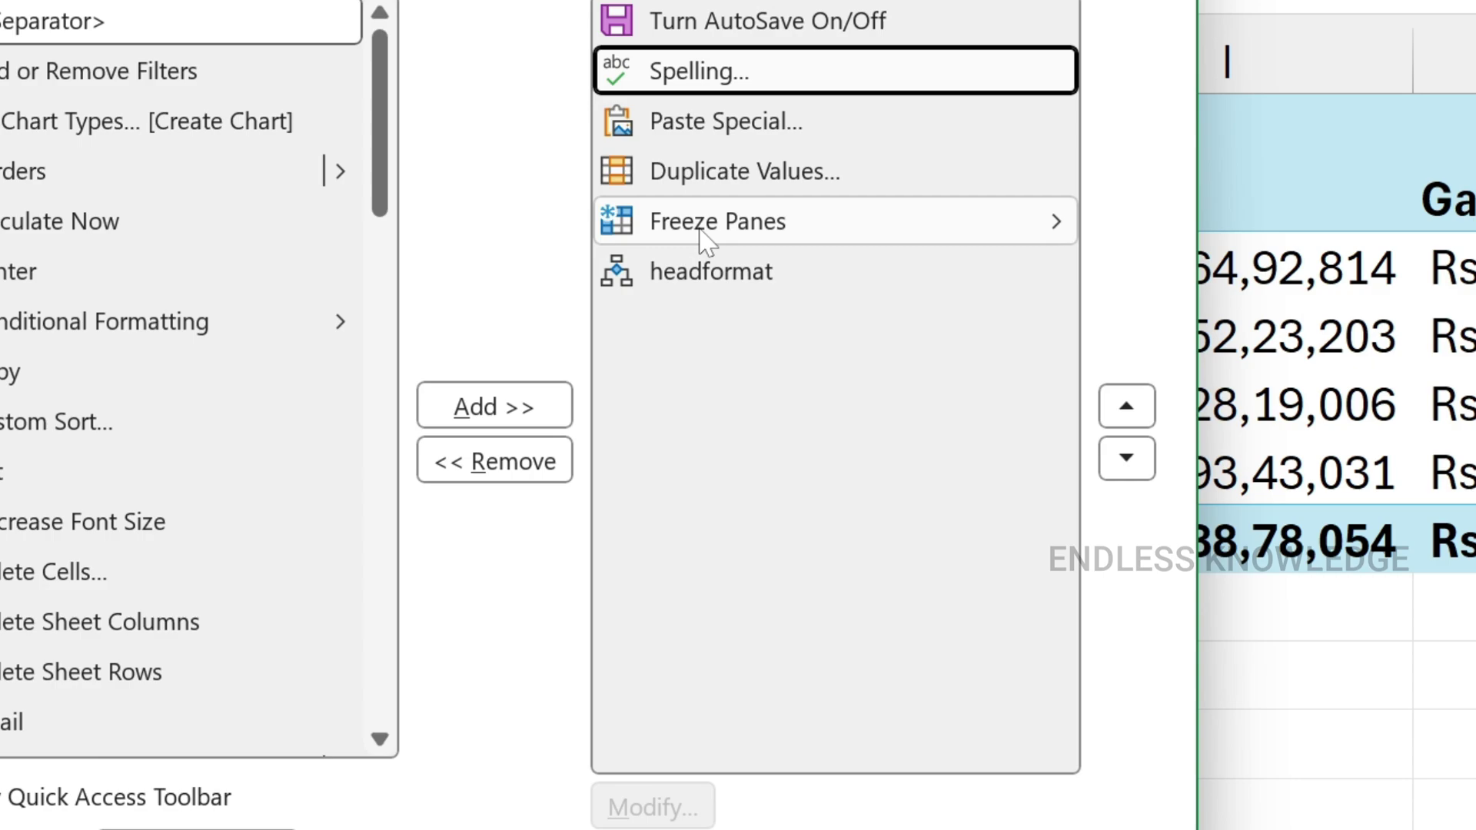
click(707, 275)
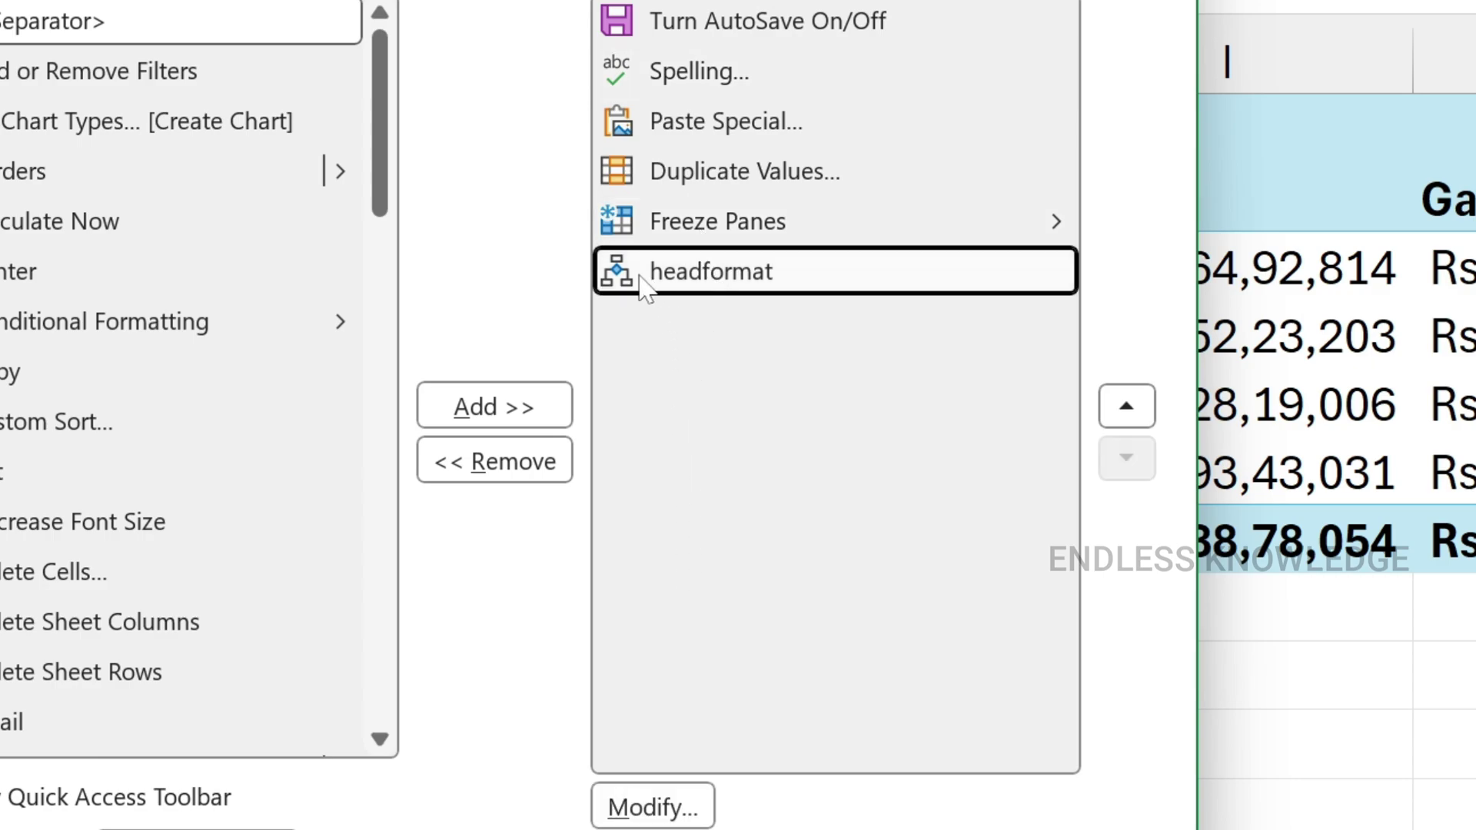
click(653, 806)
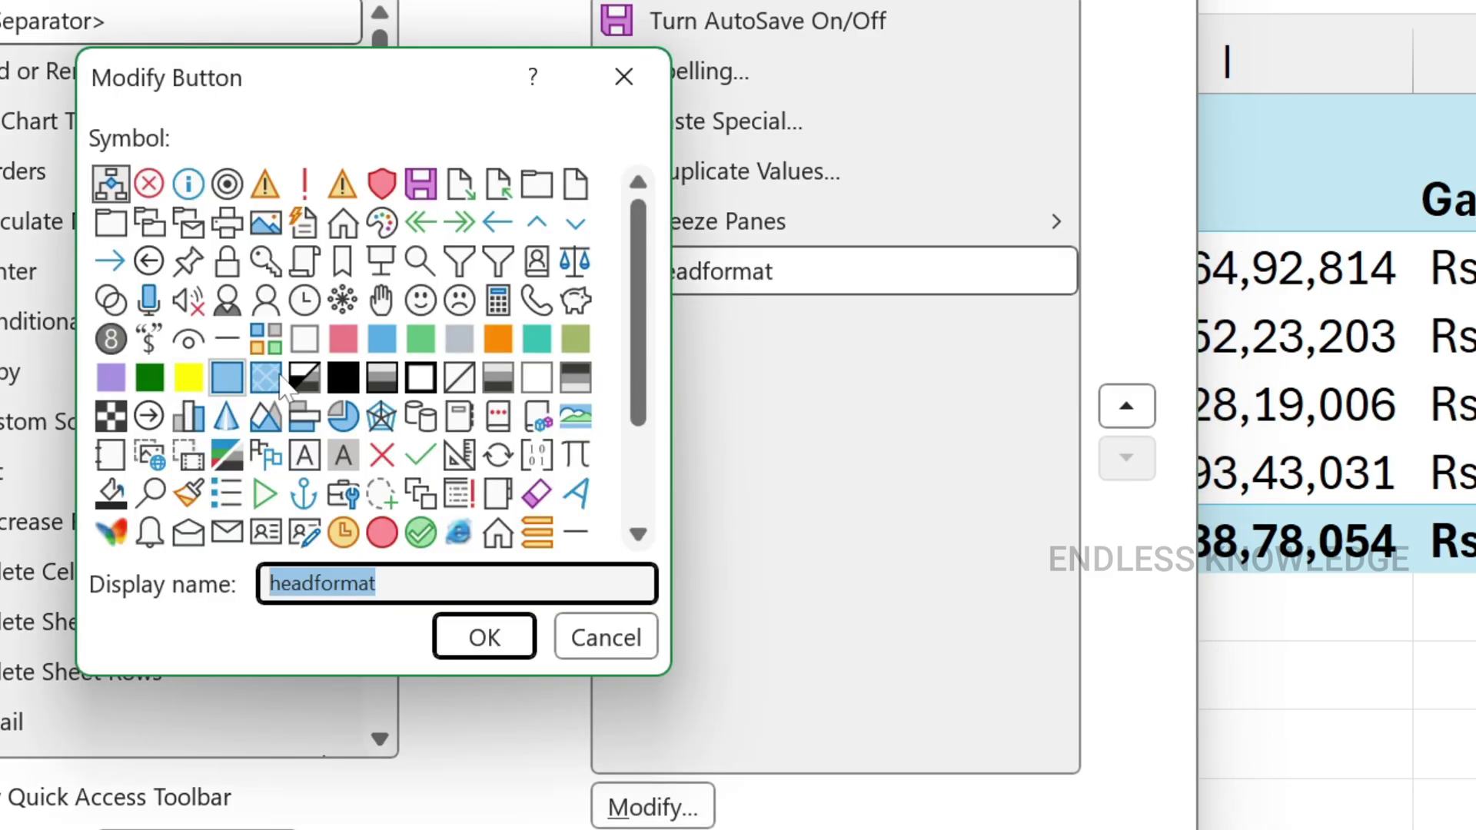
click(343, 300)
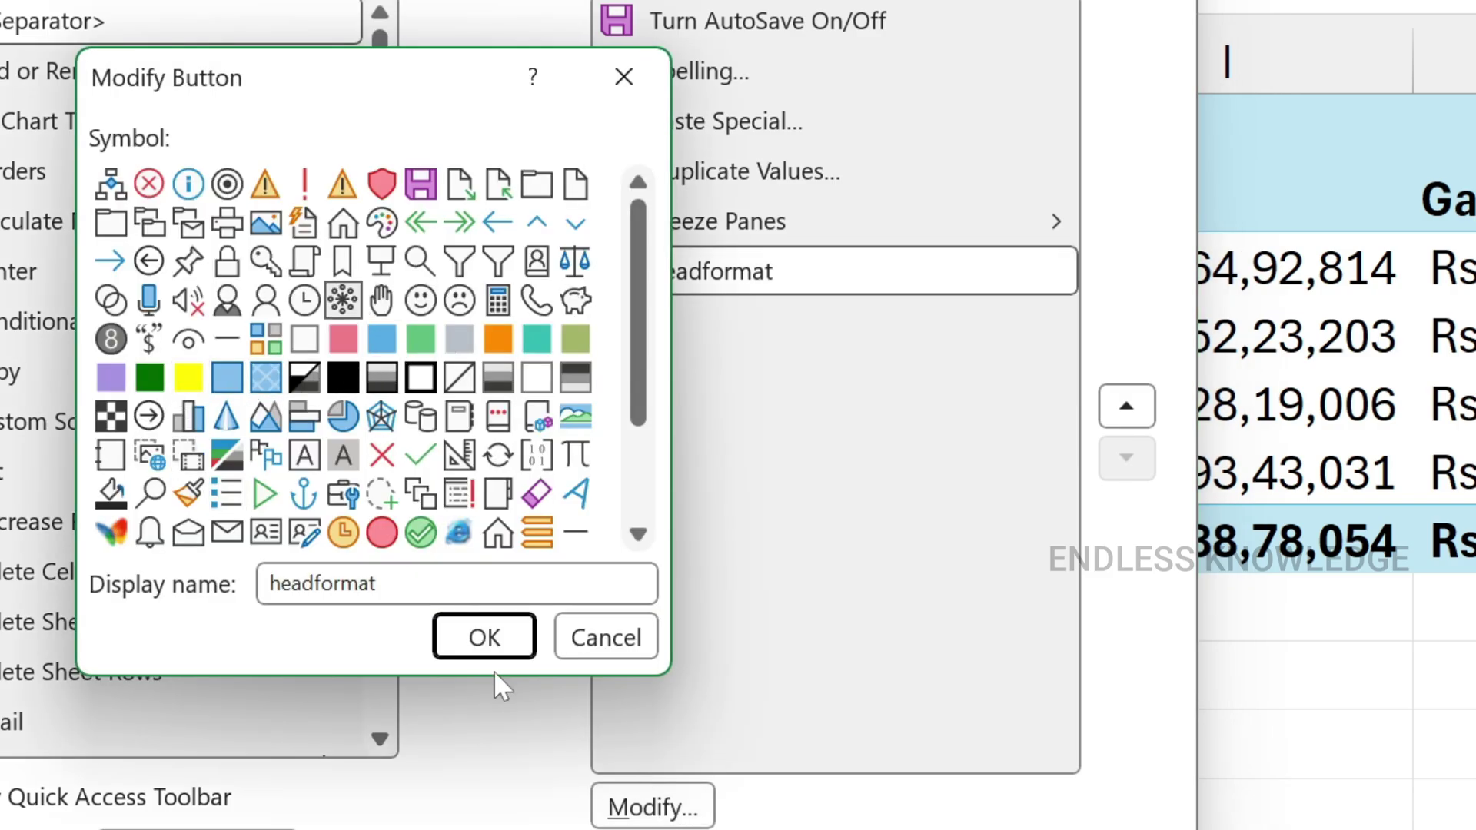
click(494, 635)
key(Return)
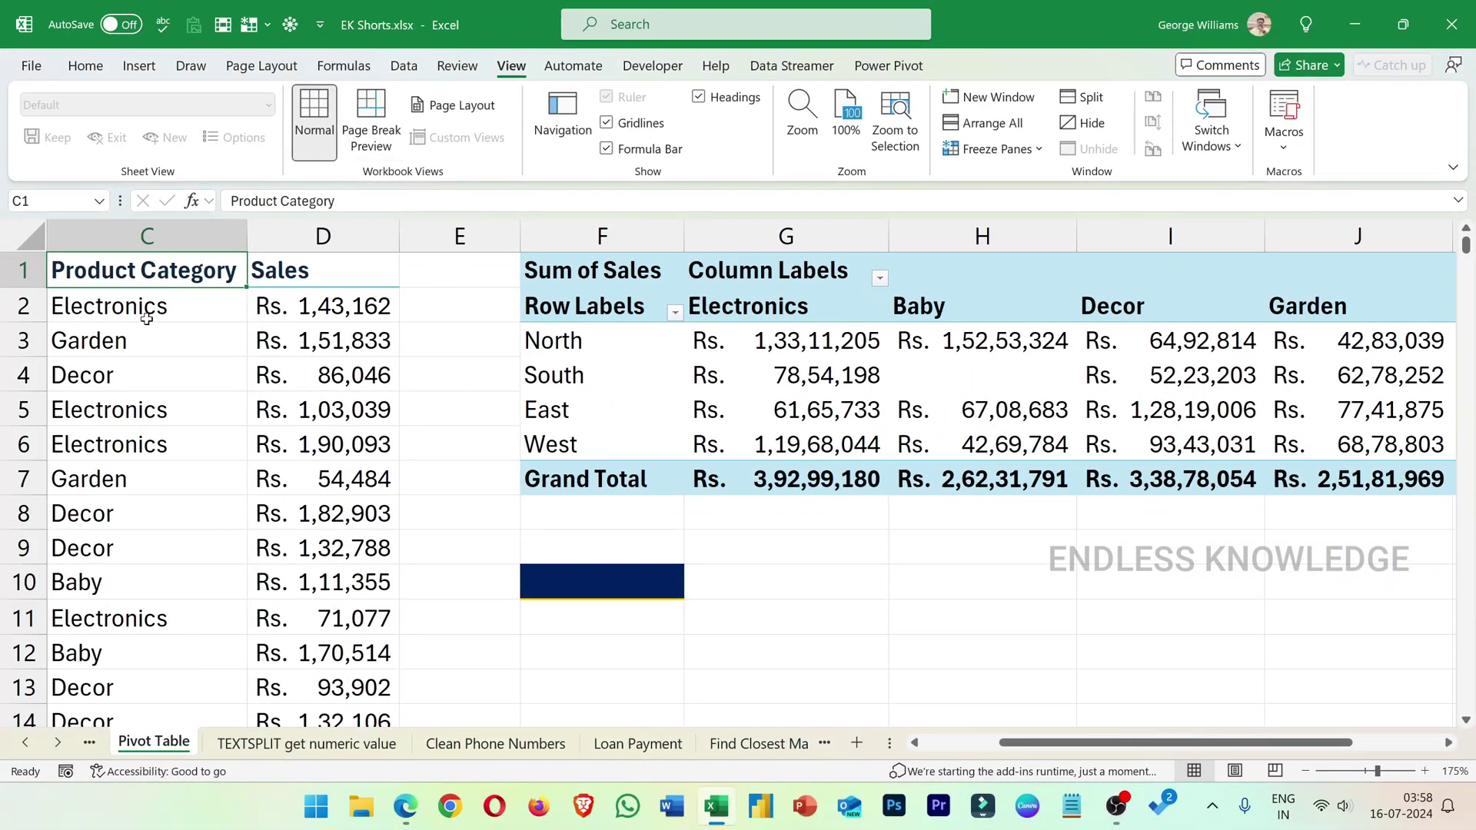
- Run the headformat macro on the Product Category and Sales headers in C1:D1
drag(212, 265, 311, 265)
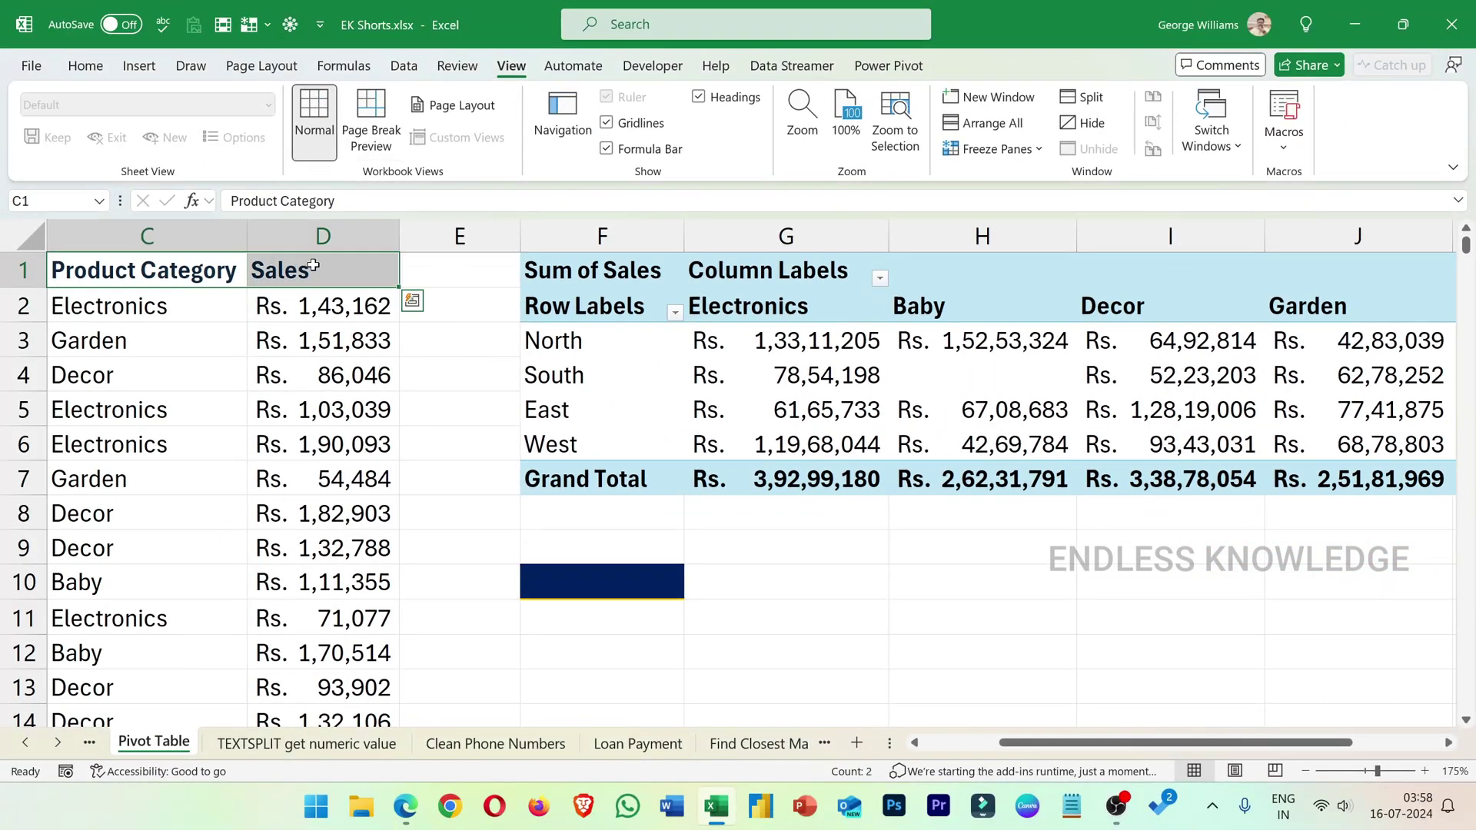
click(140, 317)
drag(164, 274, 331, 269)
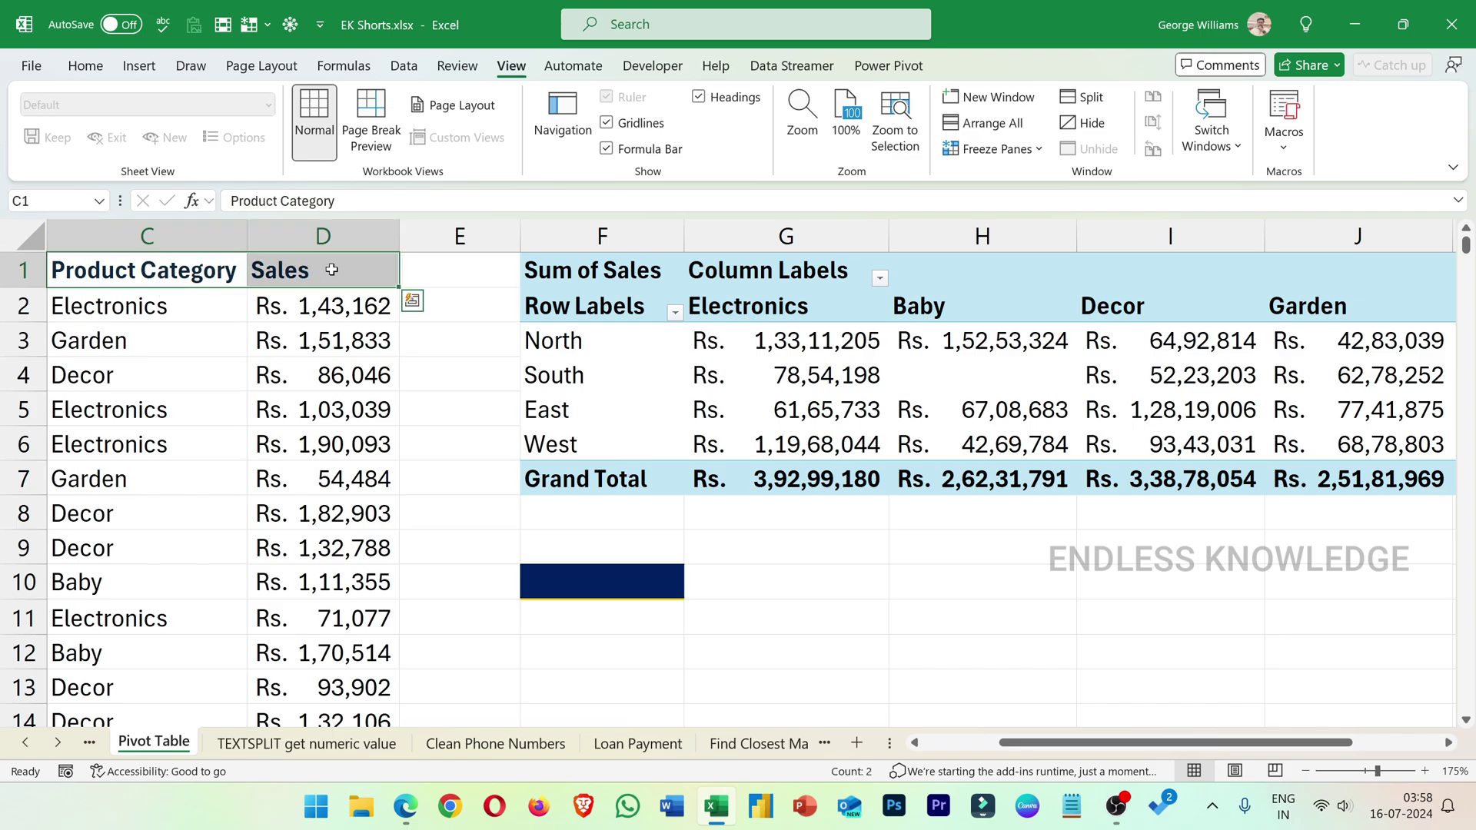
click(290, 25)
click(260, 326)
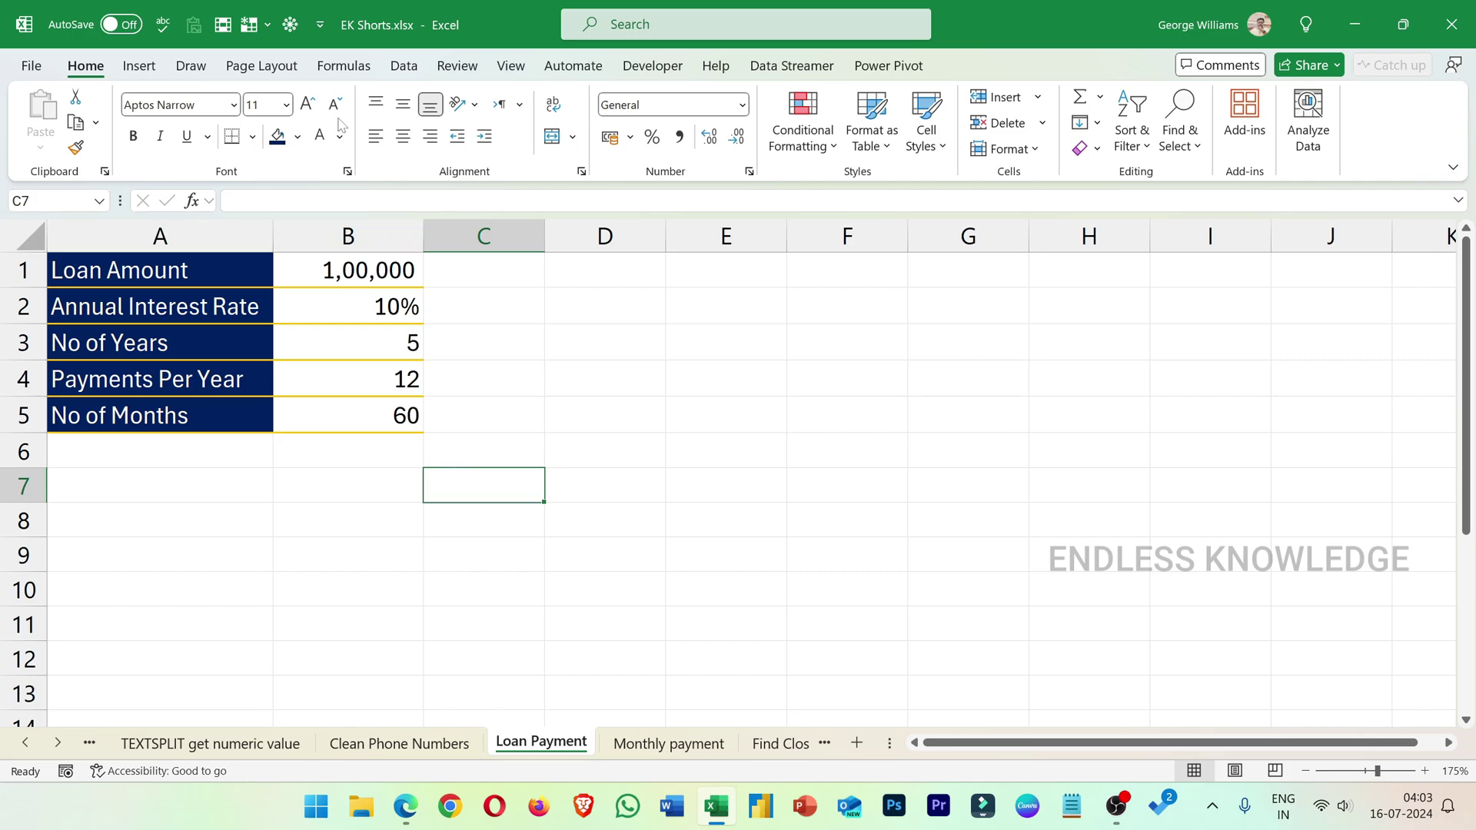
- Add the Camera command from All Commands to the Quick Access Toolbar
click(315, 28)
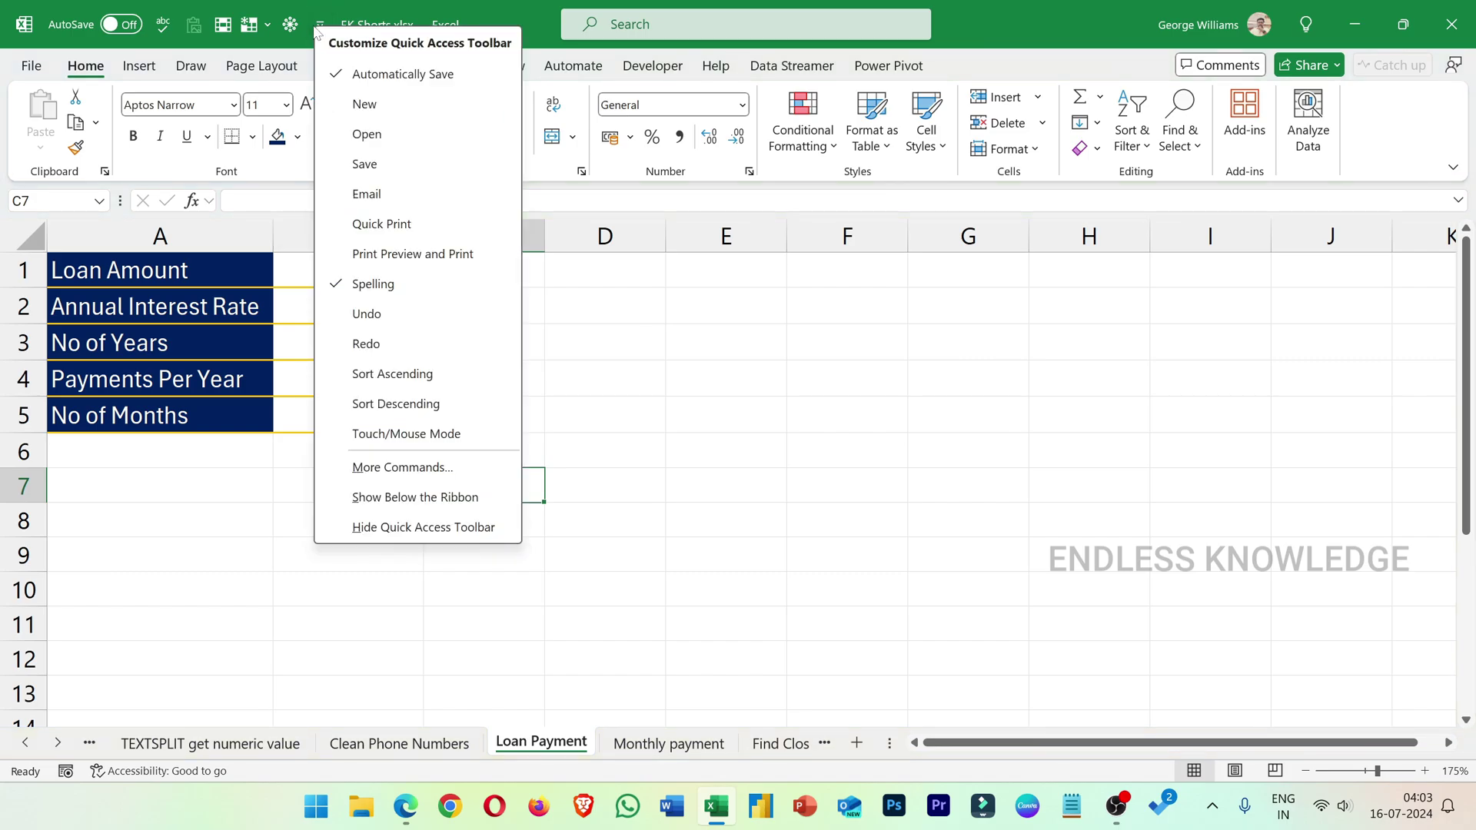
click(386, 471)
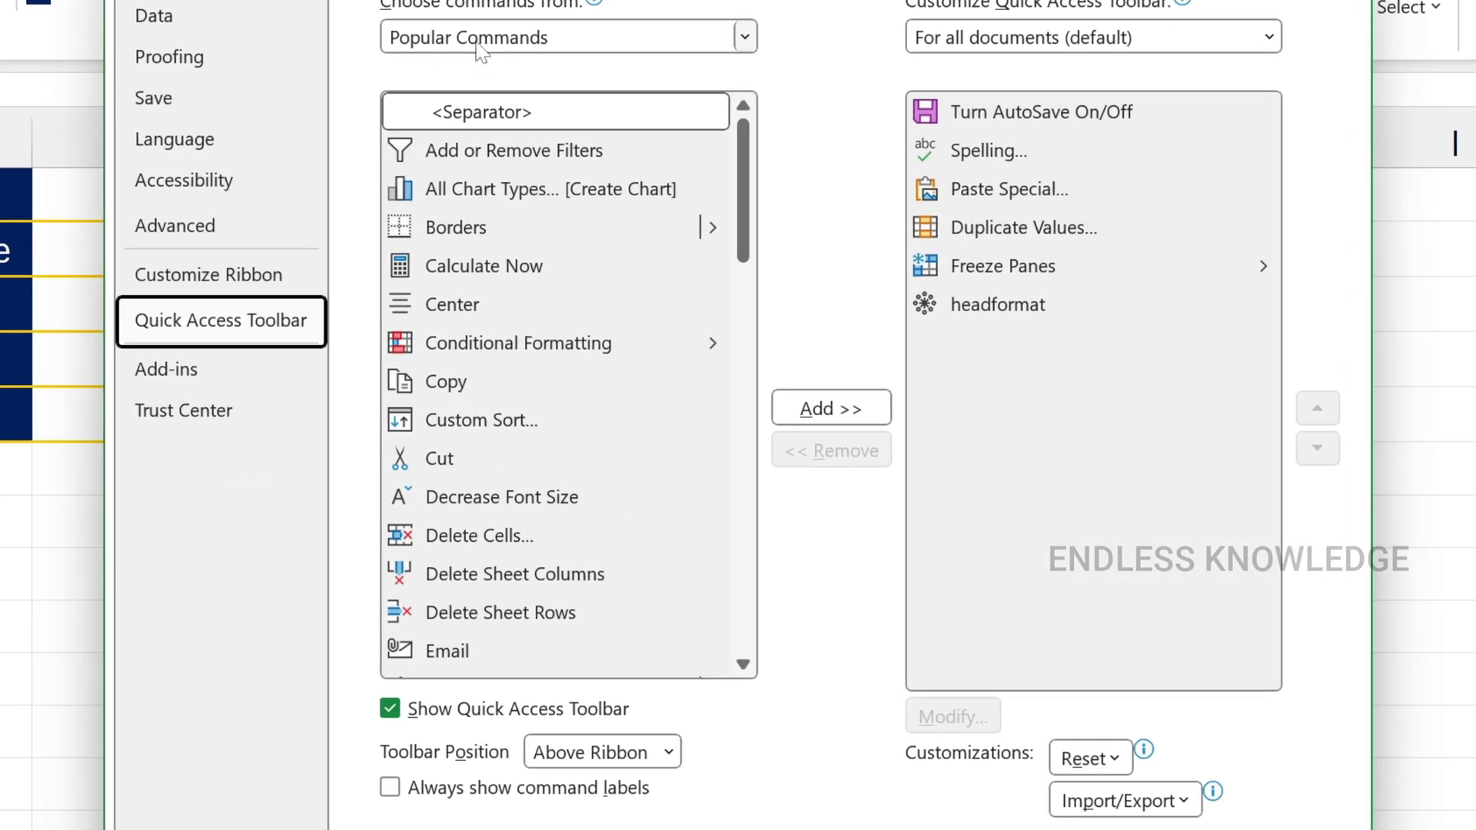
click(565, 166)
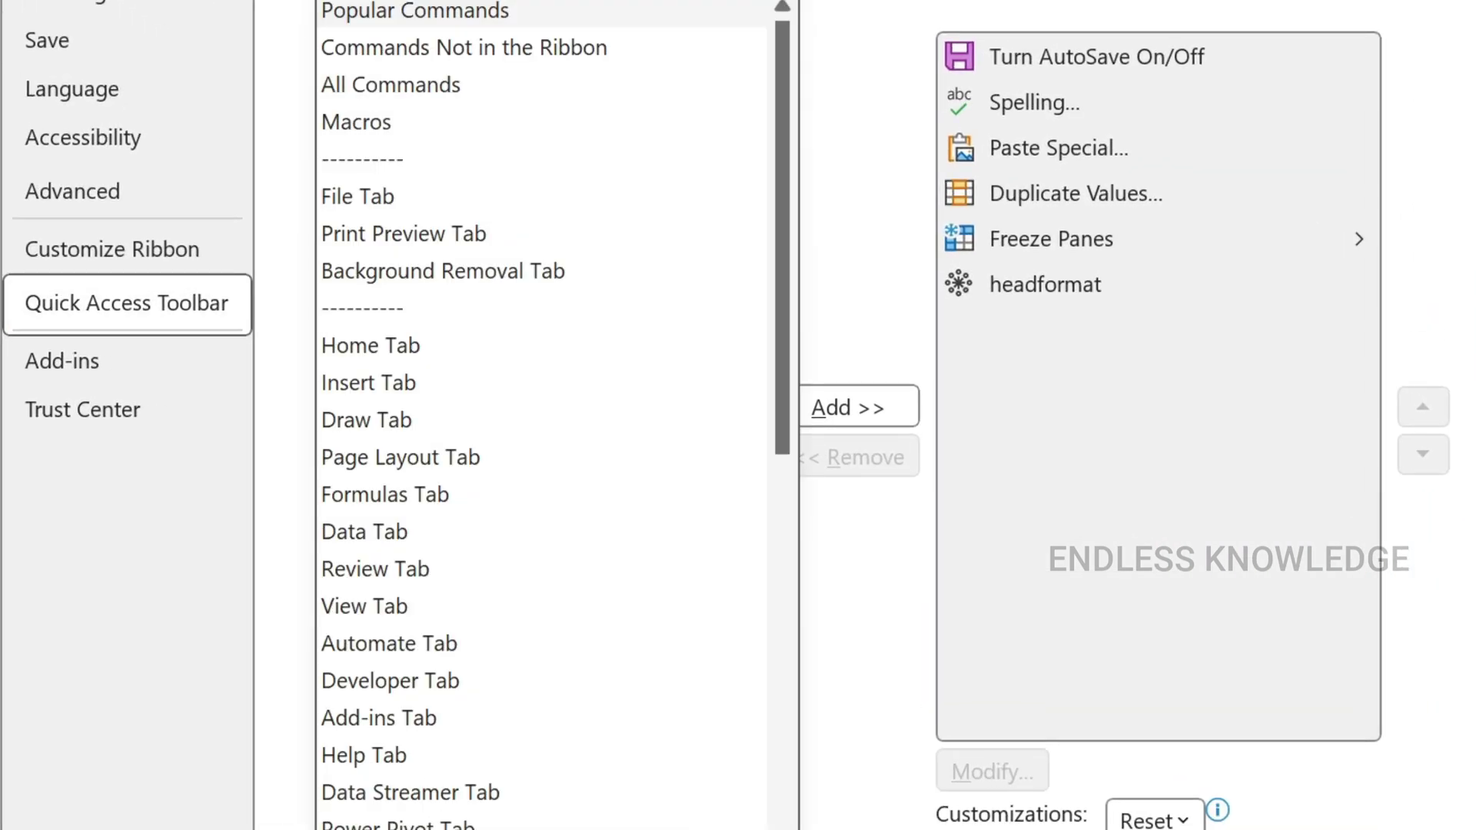
click(432, 84)
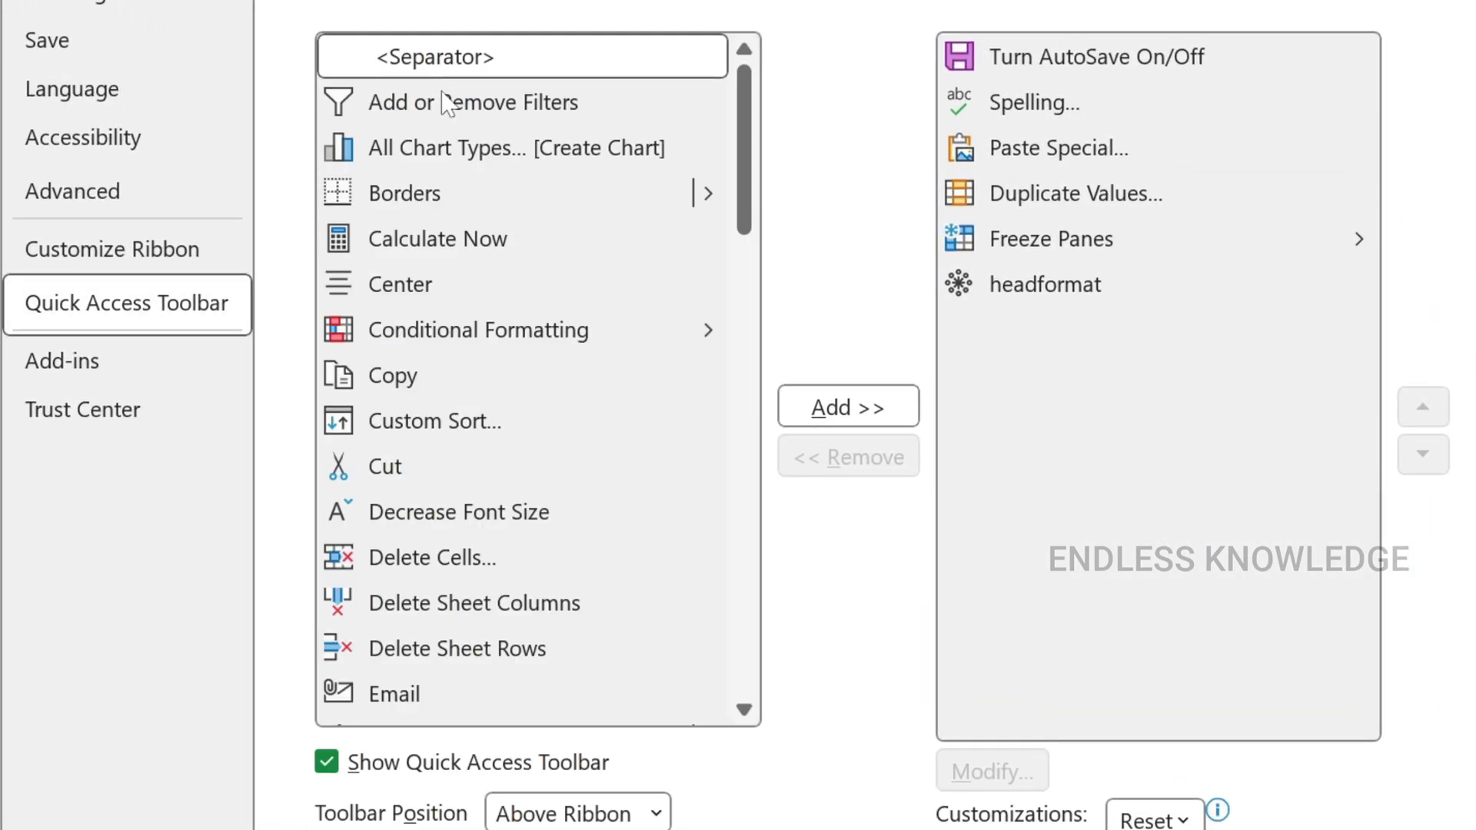
key(c)
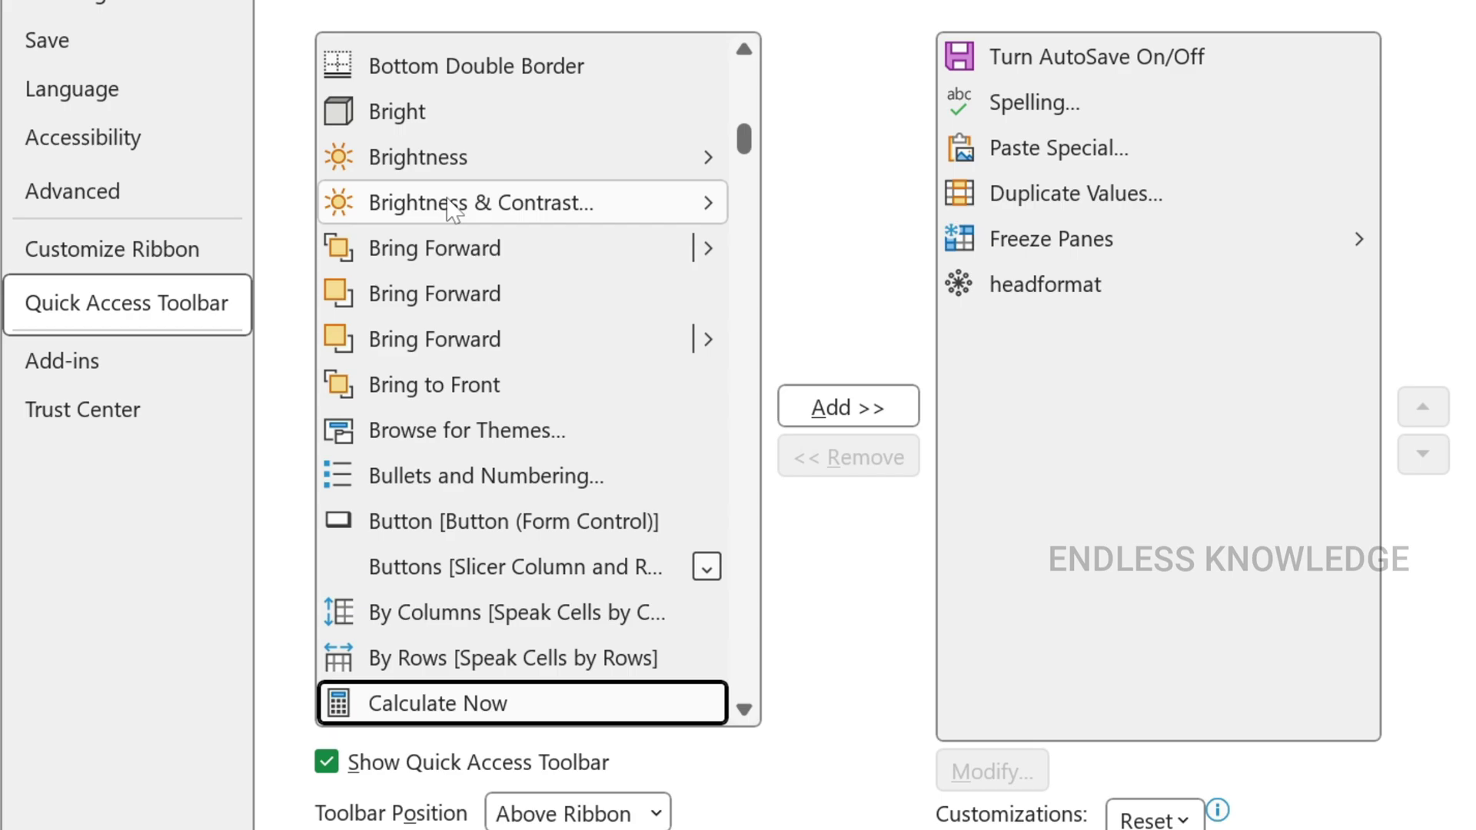
scroll(452, 208, down, 5)
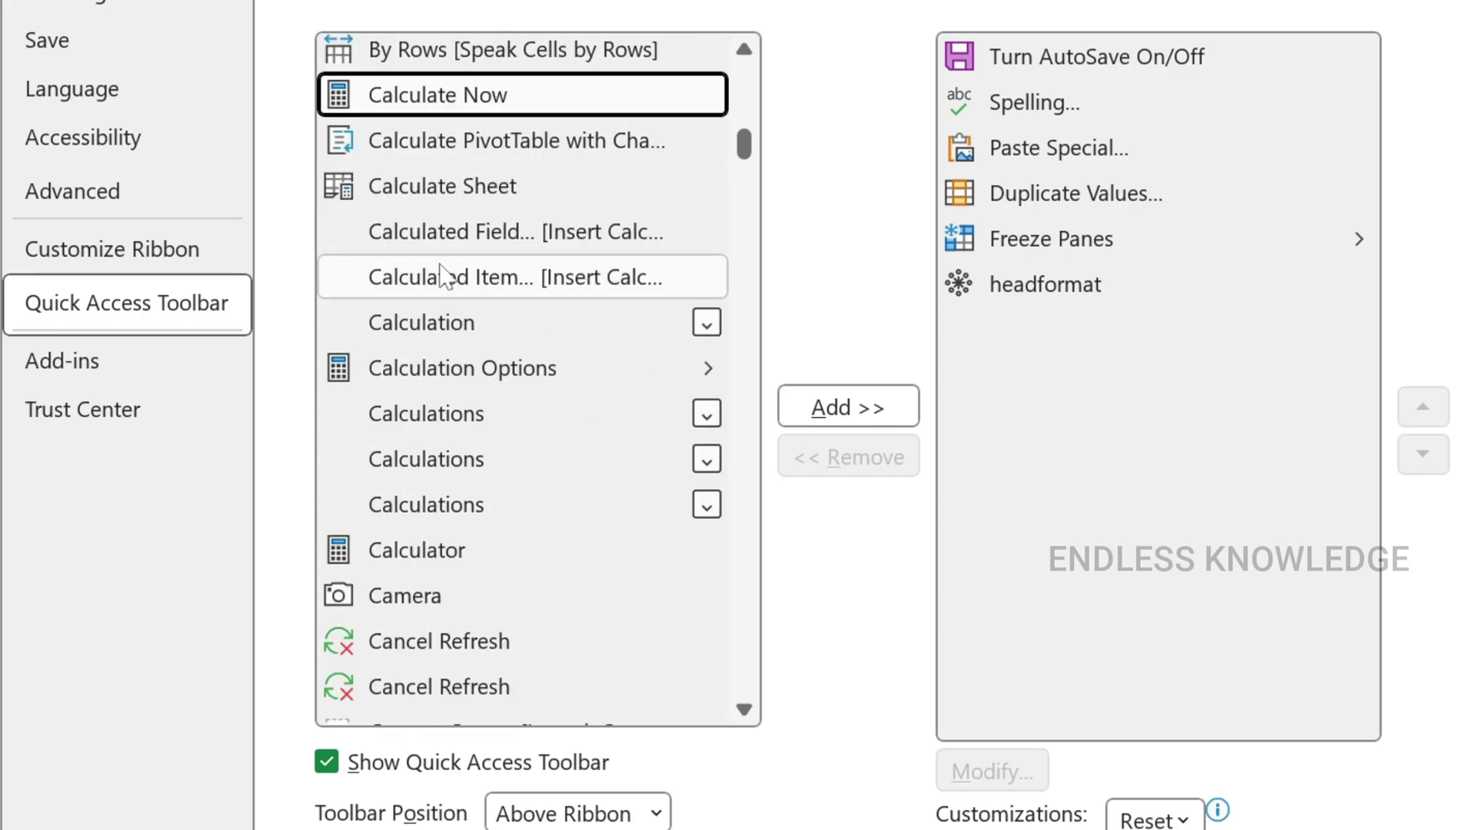
scroll(444, 275, down, 2)
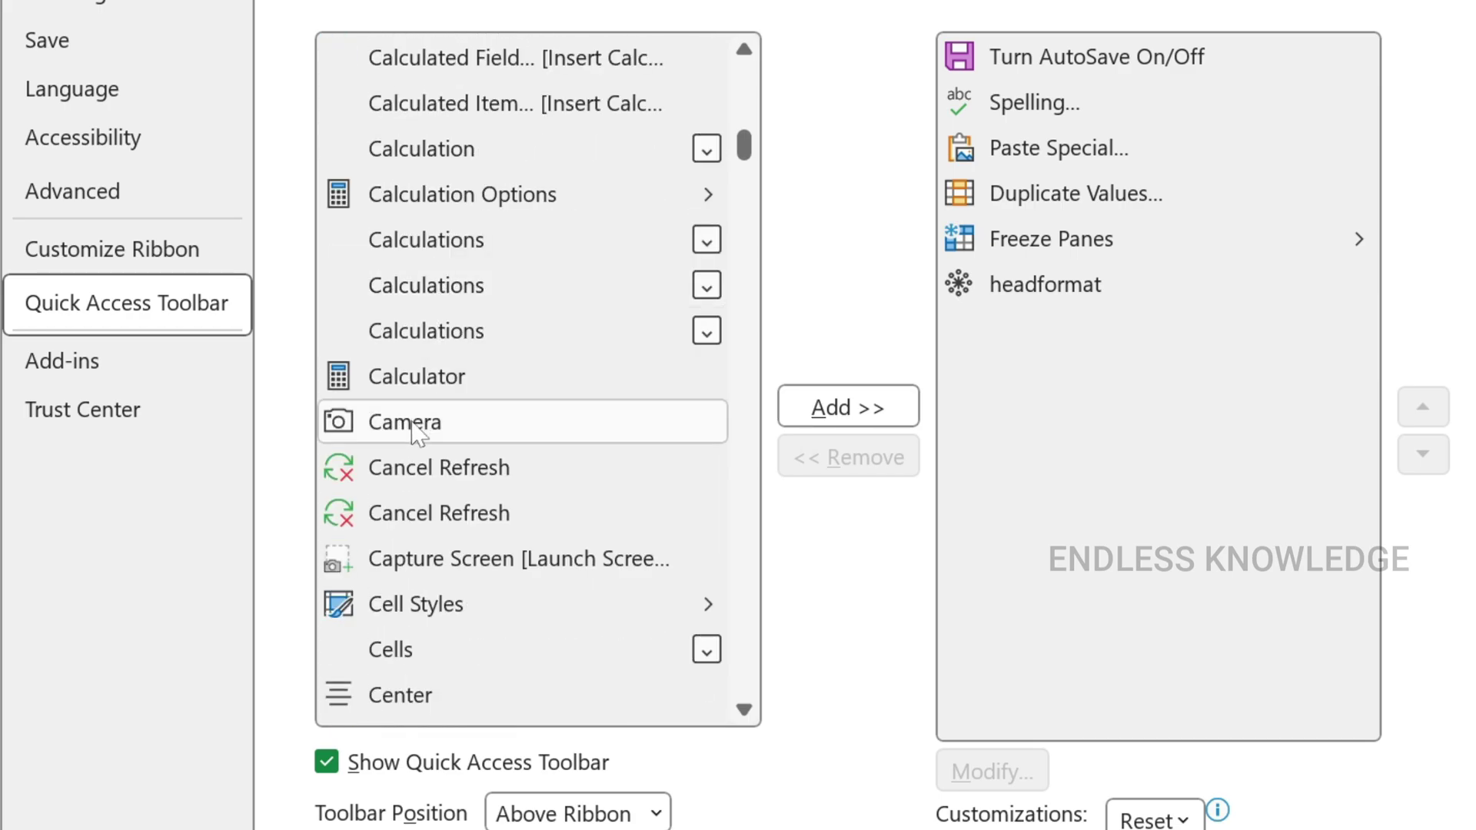
click(426, 434)
click(850, 415)
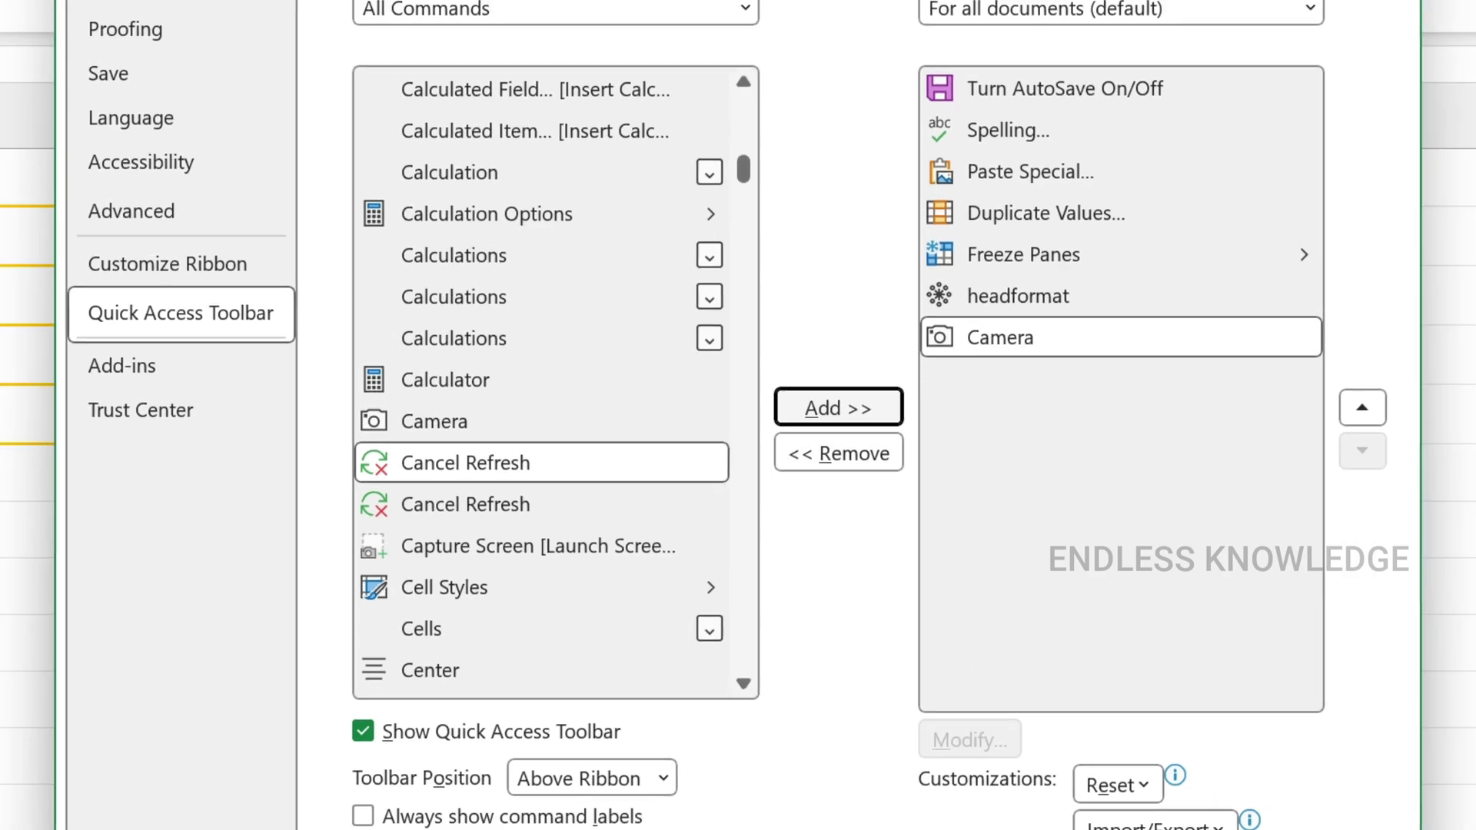
click(943, 682)
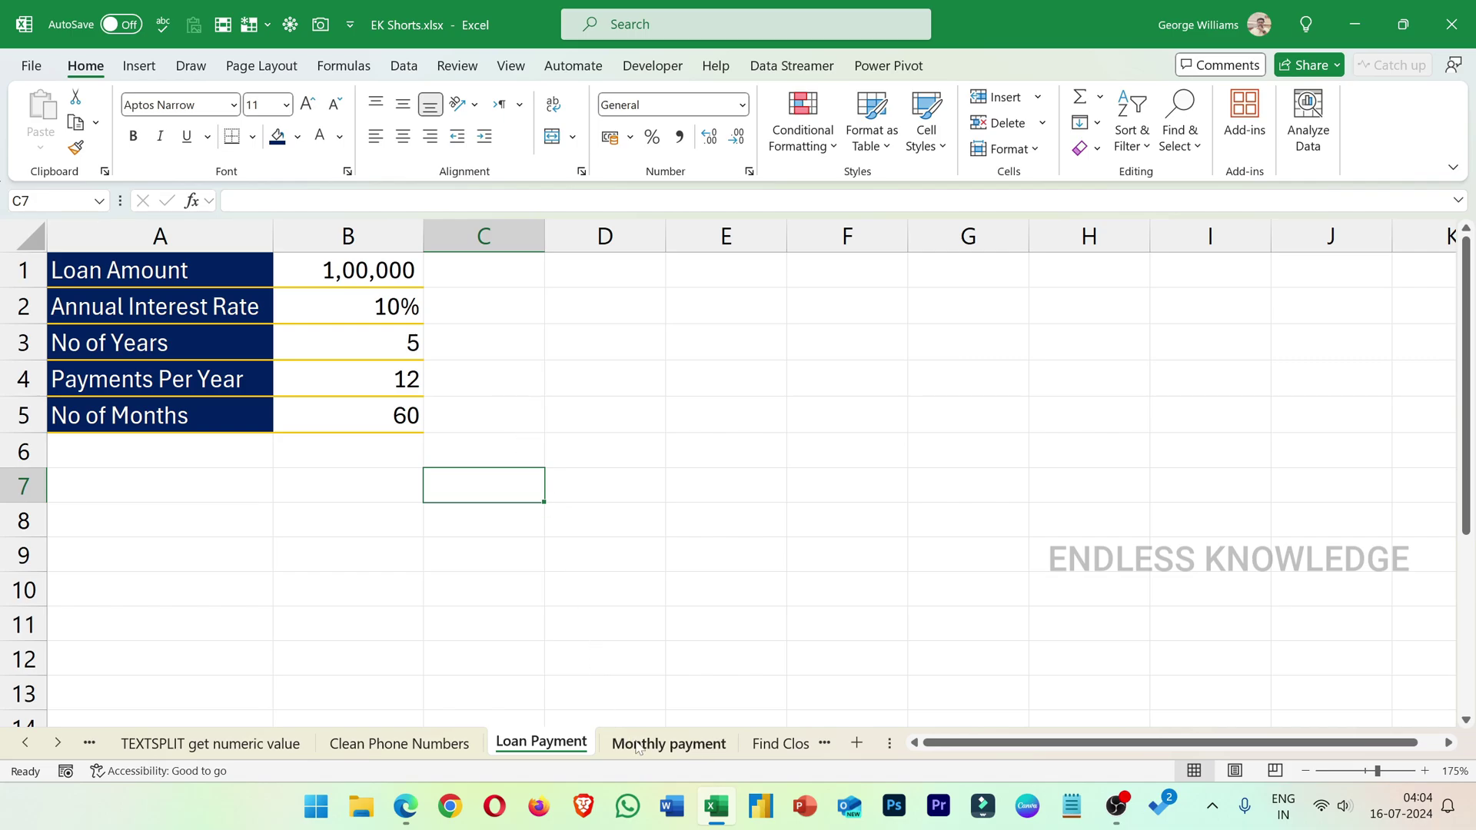
- Compare the loan details on the Loan Payment sheet with the result on the Monthly payment sheet
click(615, 750)
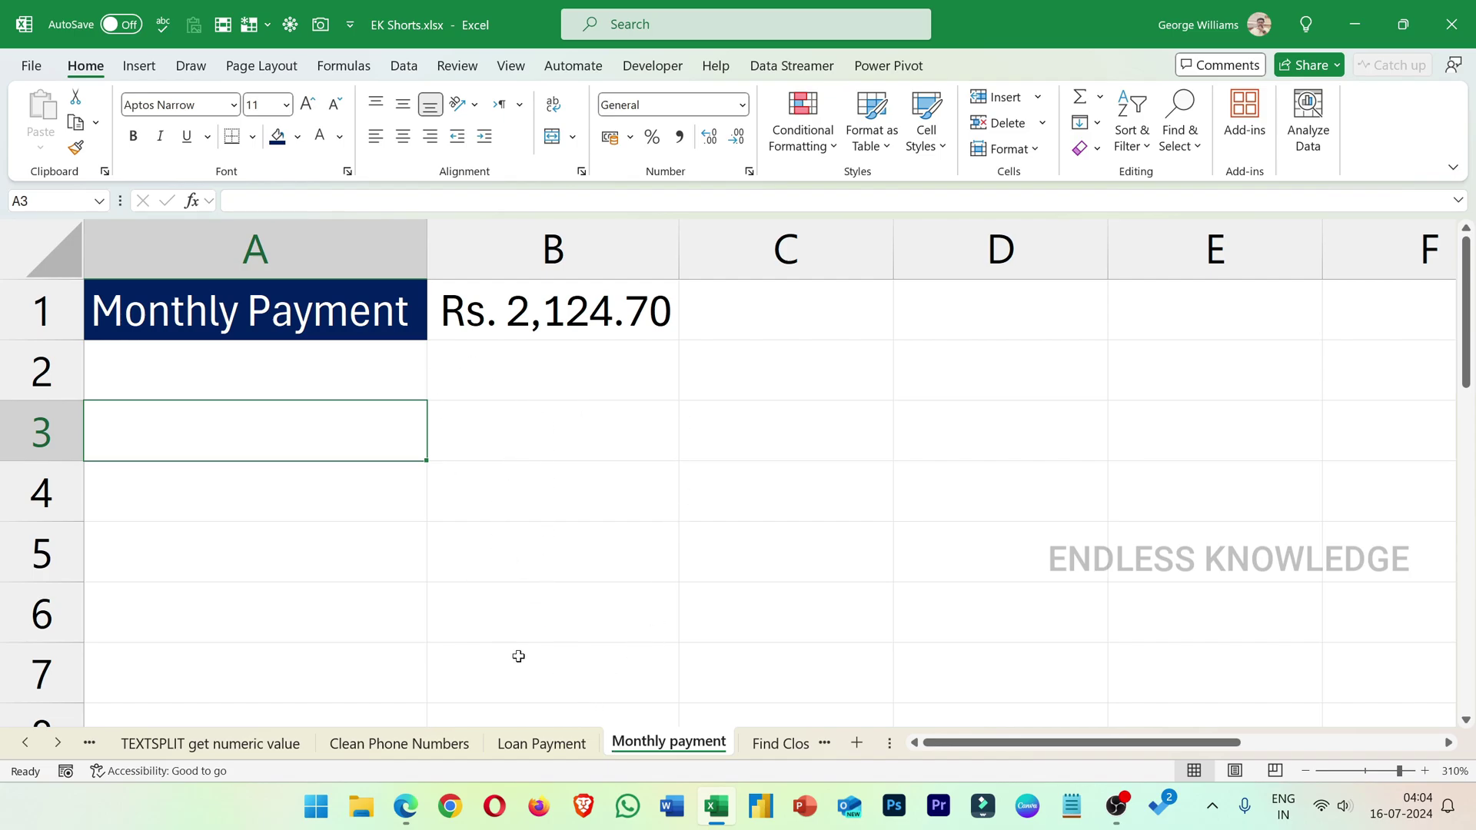
click(541, 743)
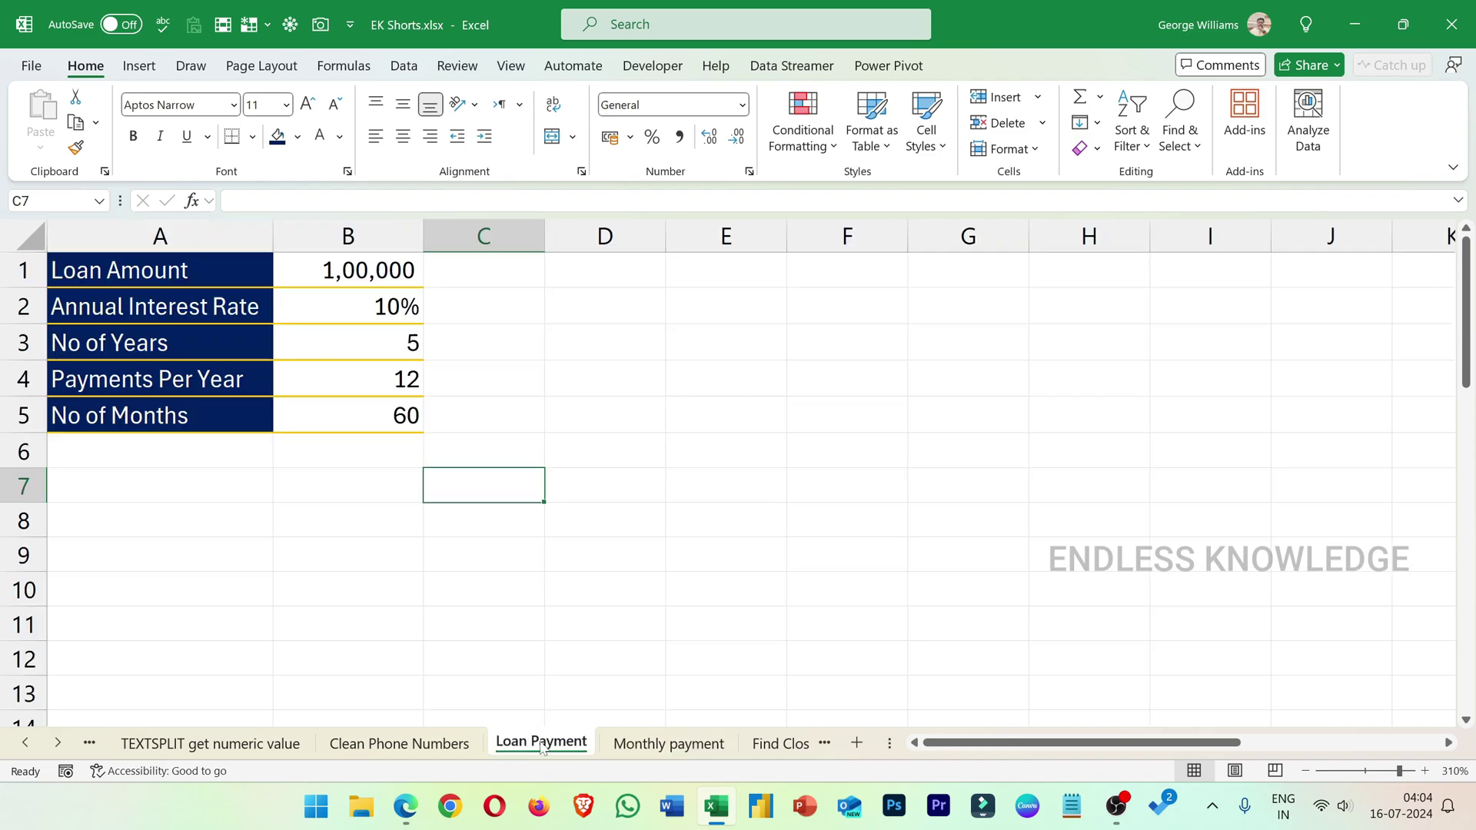
click(646, 745)
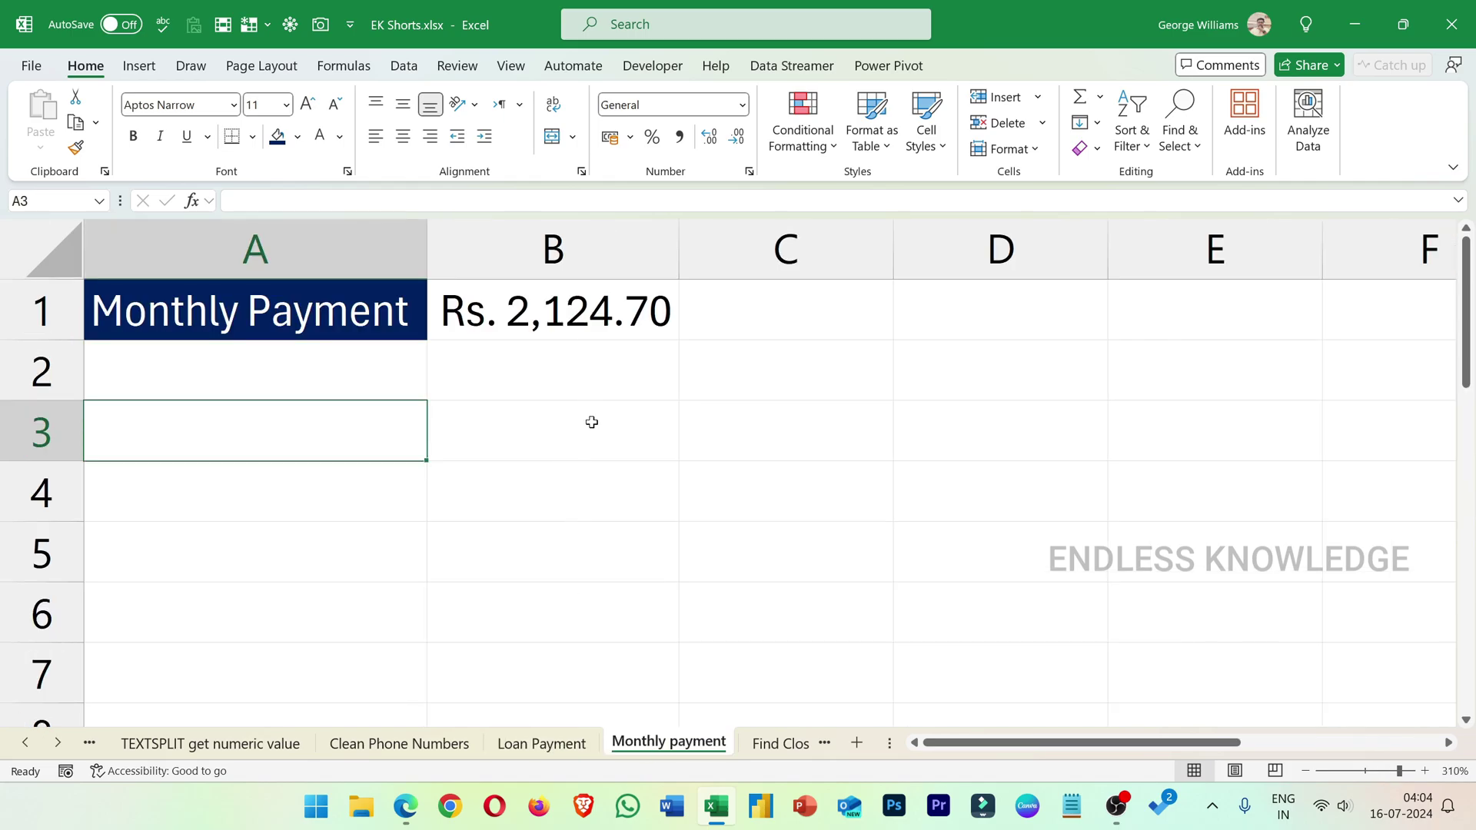
click(542, 743)
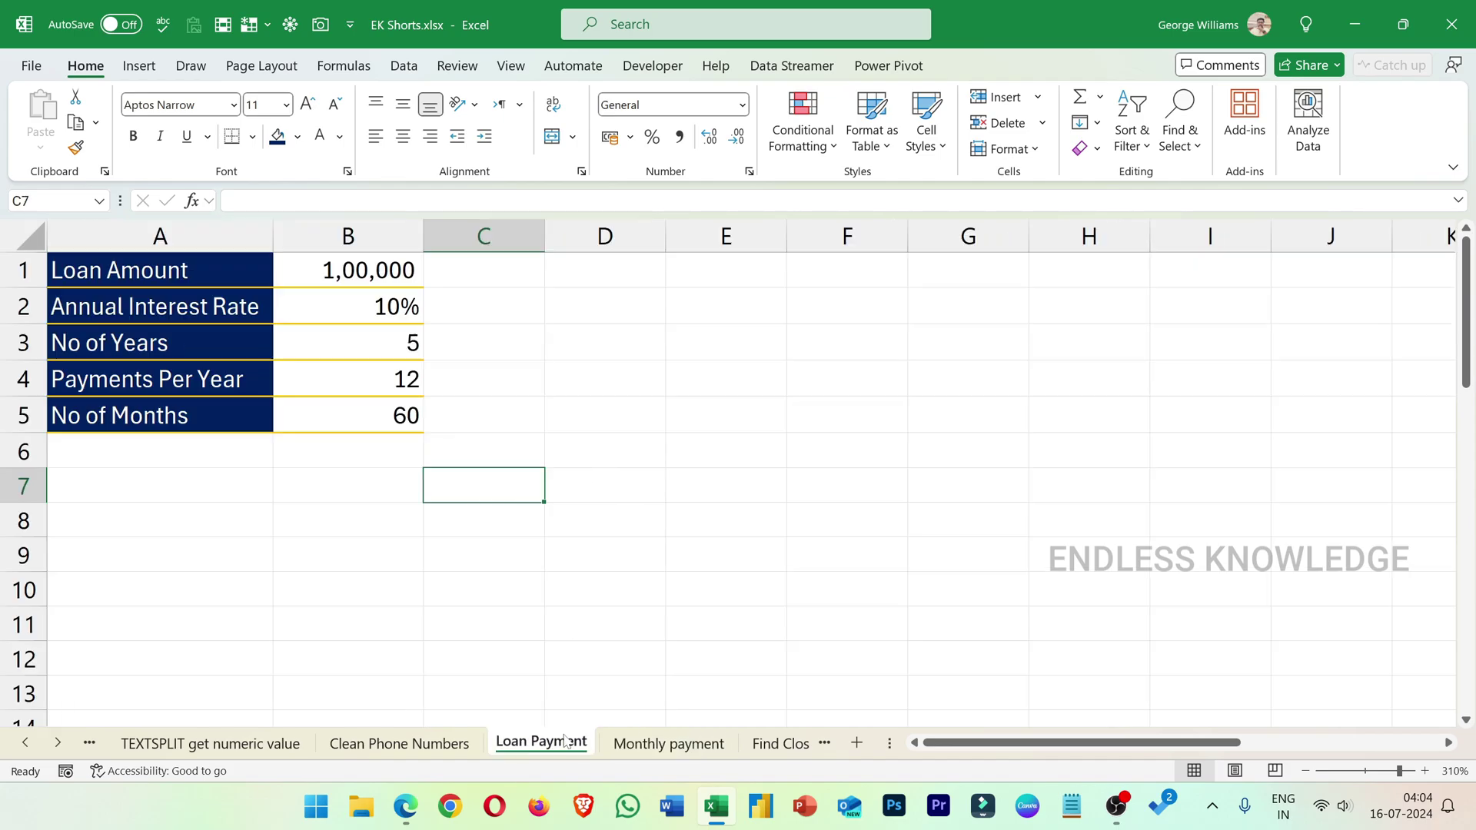
click(649, 741)
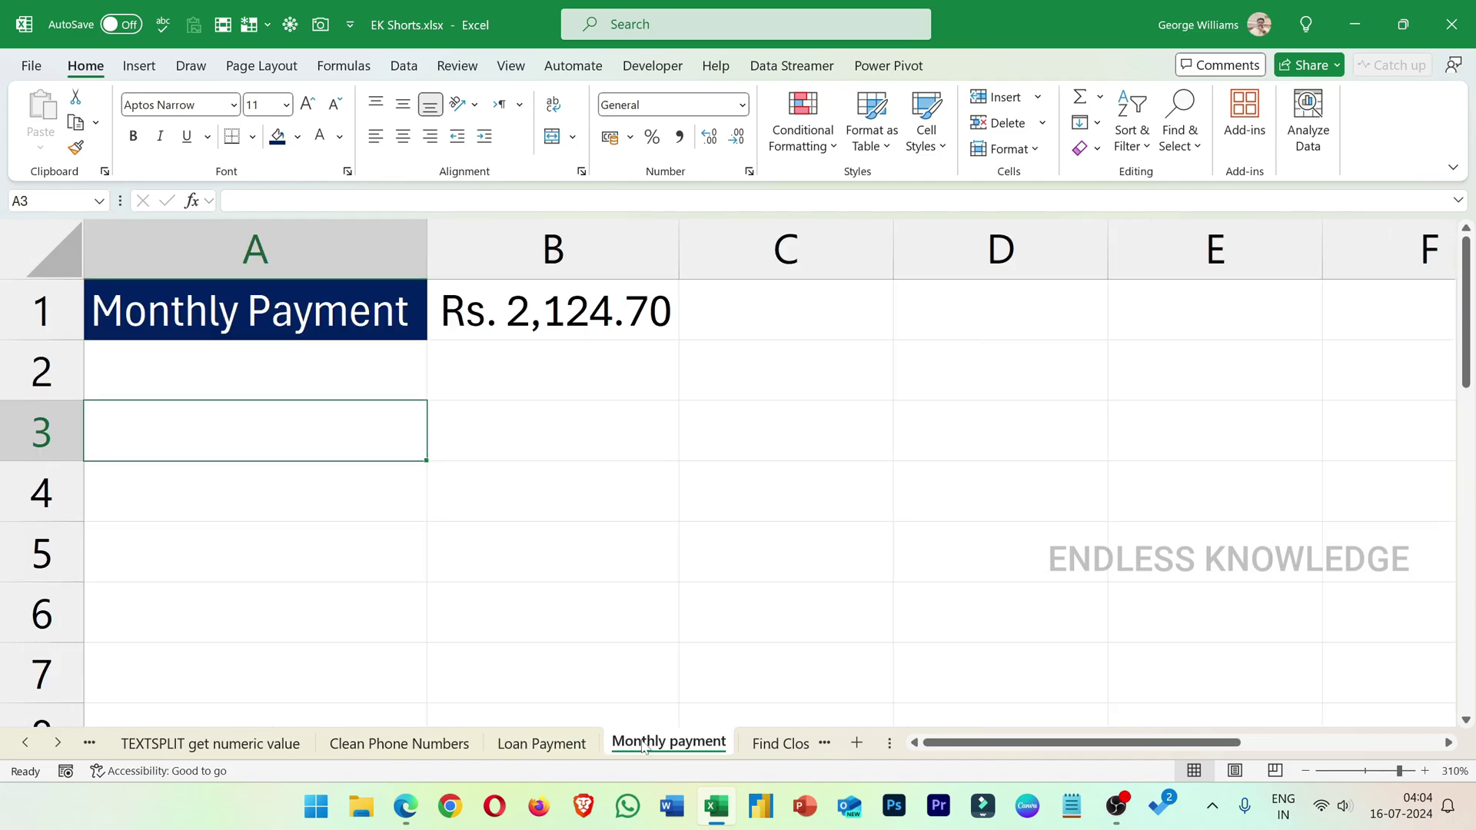
click(567, 751)
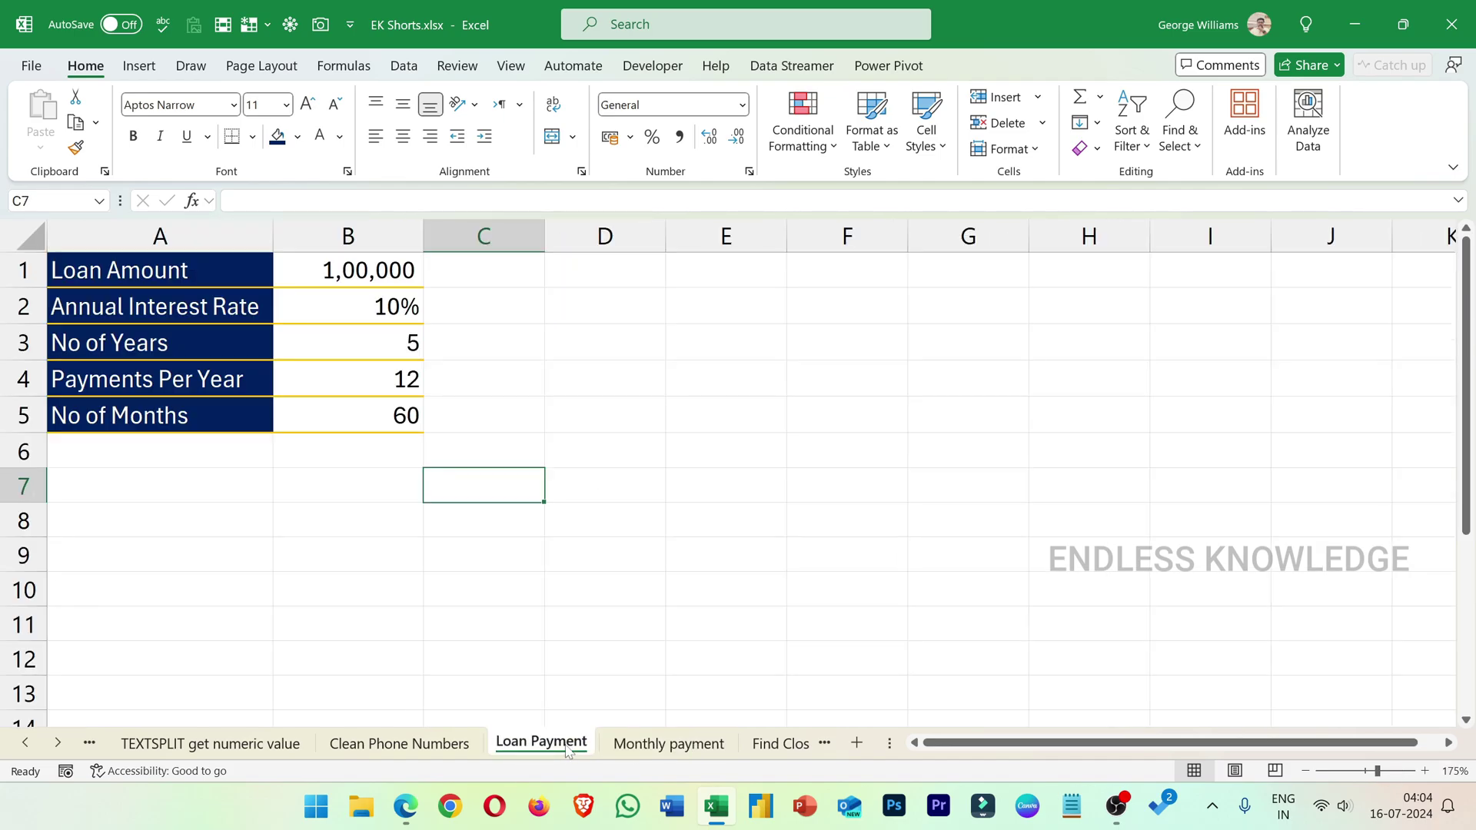
- Capture A1:B1 of the Monthly payment sheet with Camera and place the linked picture at D3 on the Loan Payment sheet
click(623, 742)
drag(327, 317, 508, 312)
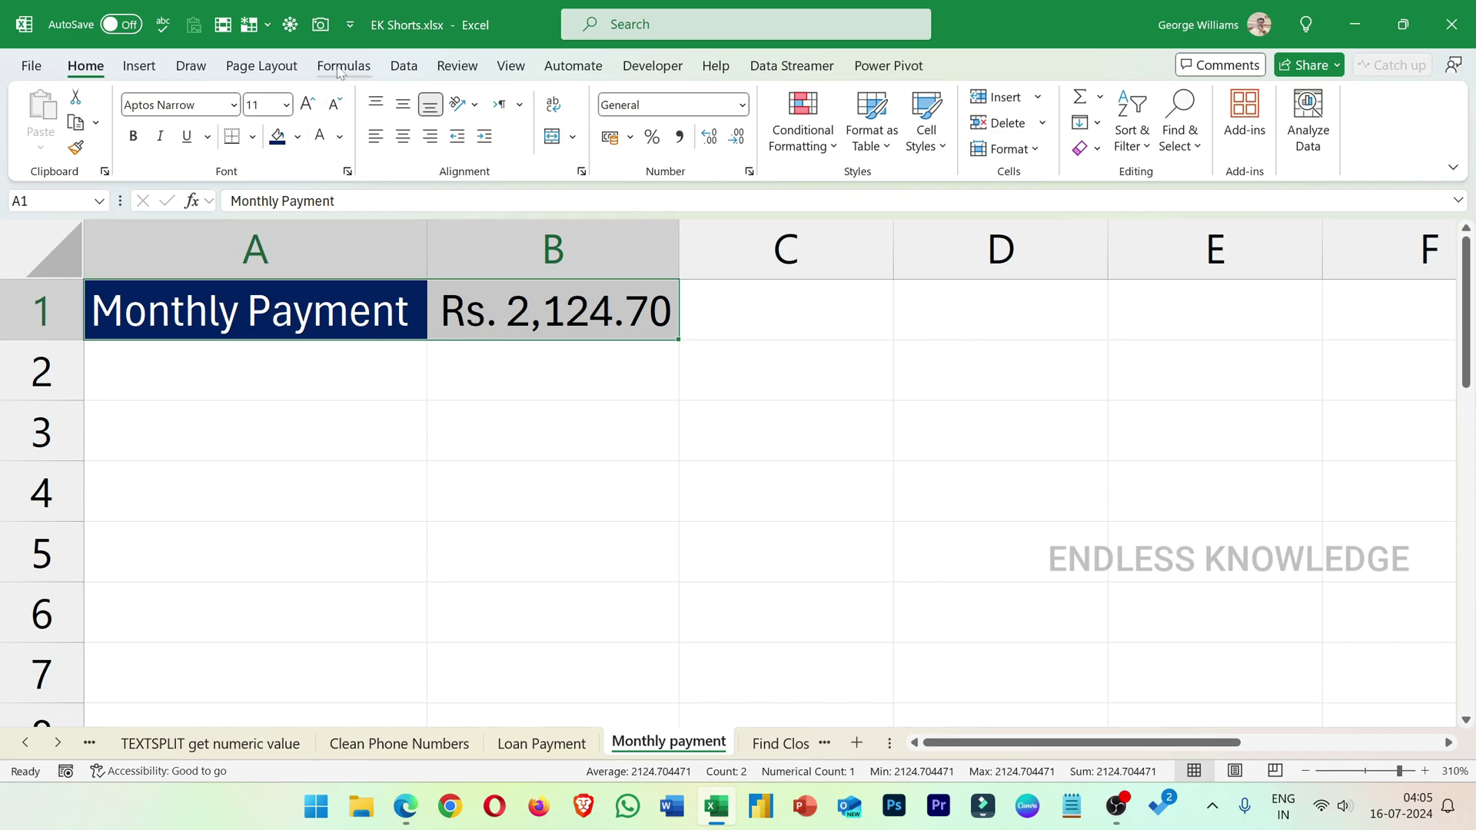
click(321, 25)
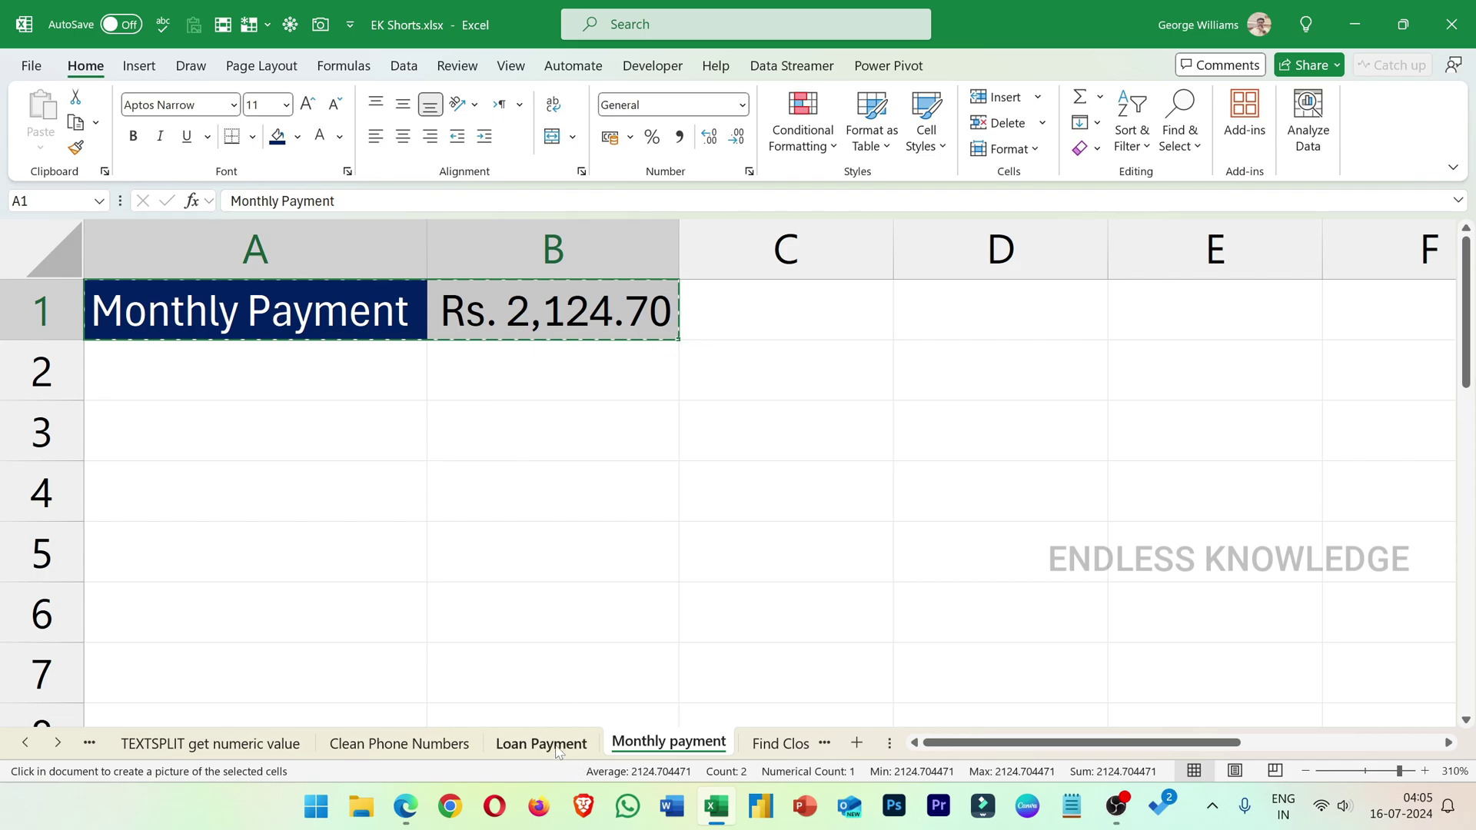
click(558, 751)
click(572, 341)
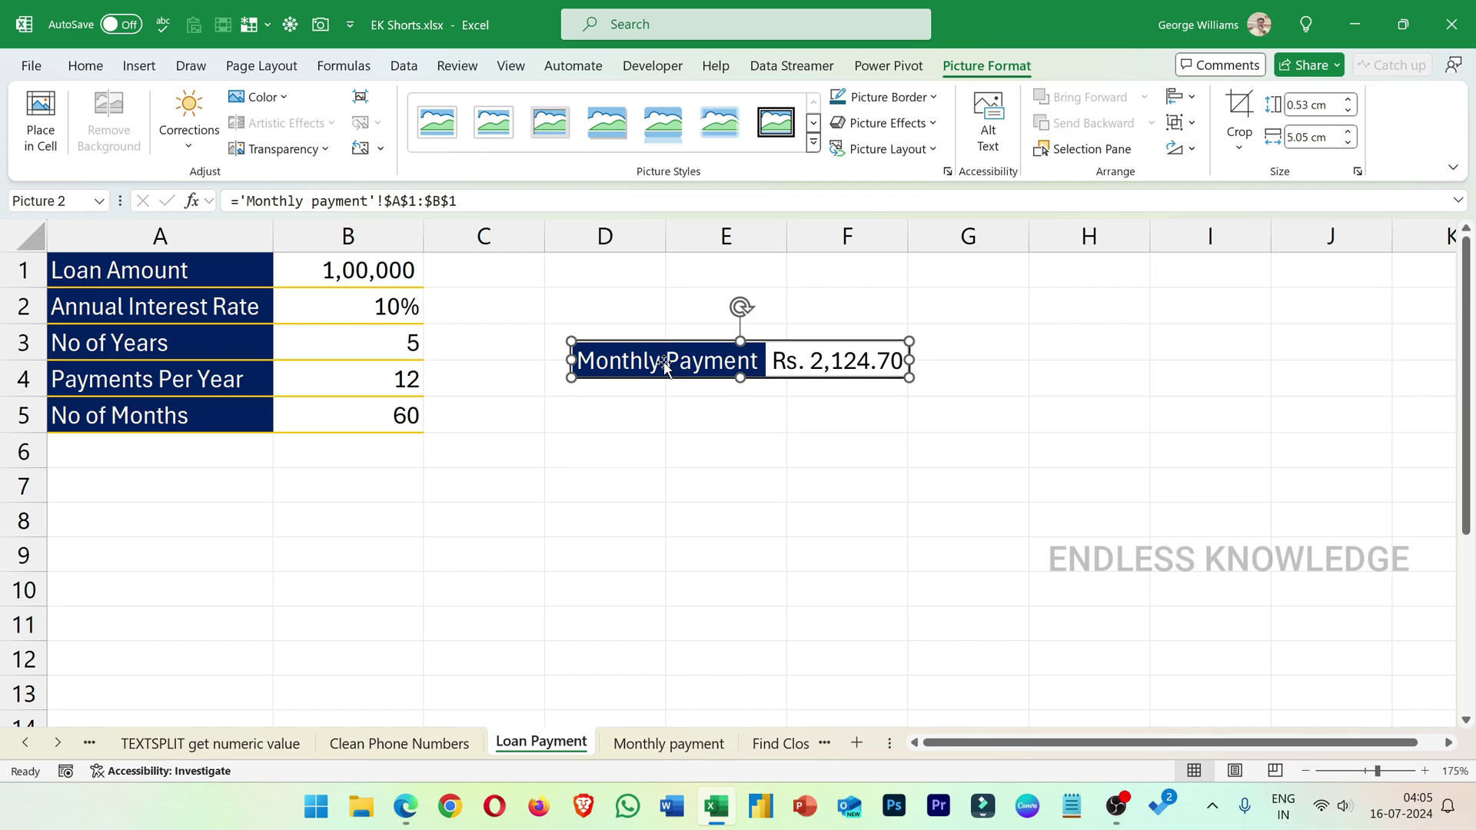
- Set the Loan Amount in B1 to 200000 to test the linked picture
click(340, 272)
double_click(338, 275)
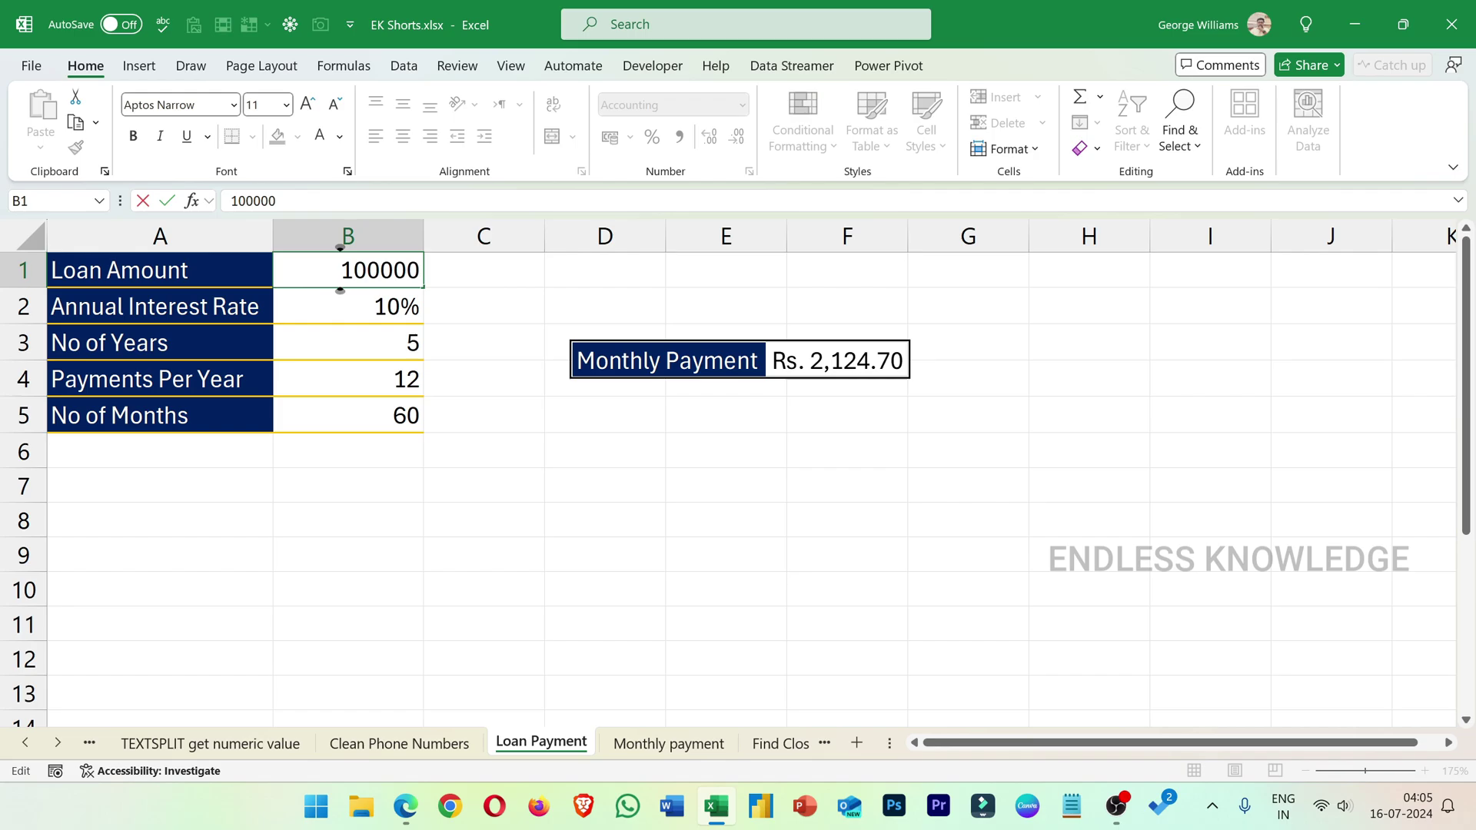
drag(340, 269, 353, 269)
text(2)
key(Return)
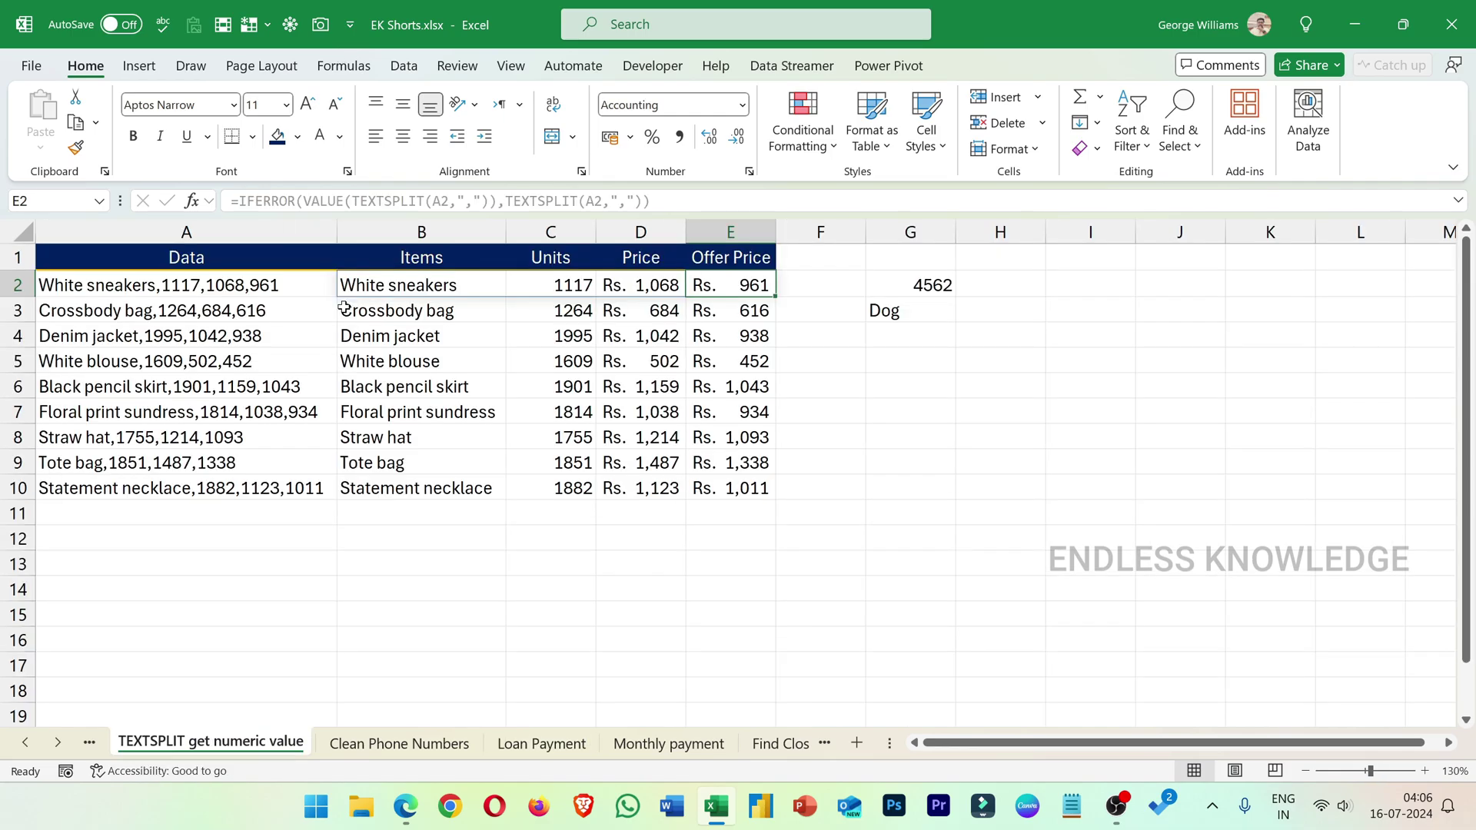
- Add the Email command from All Commands to the Quick Access Toolbar
click(344, 308)
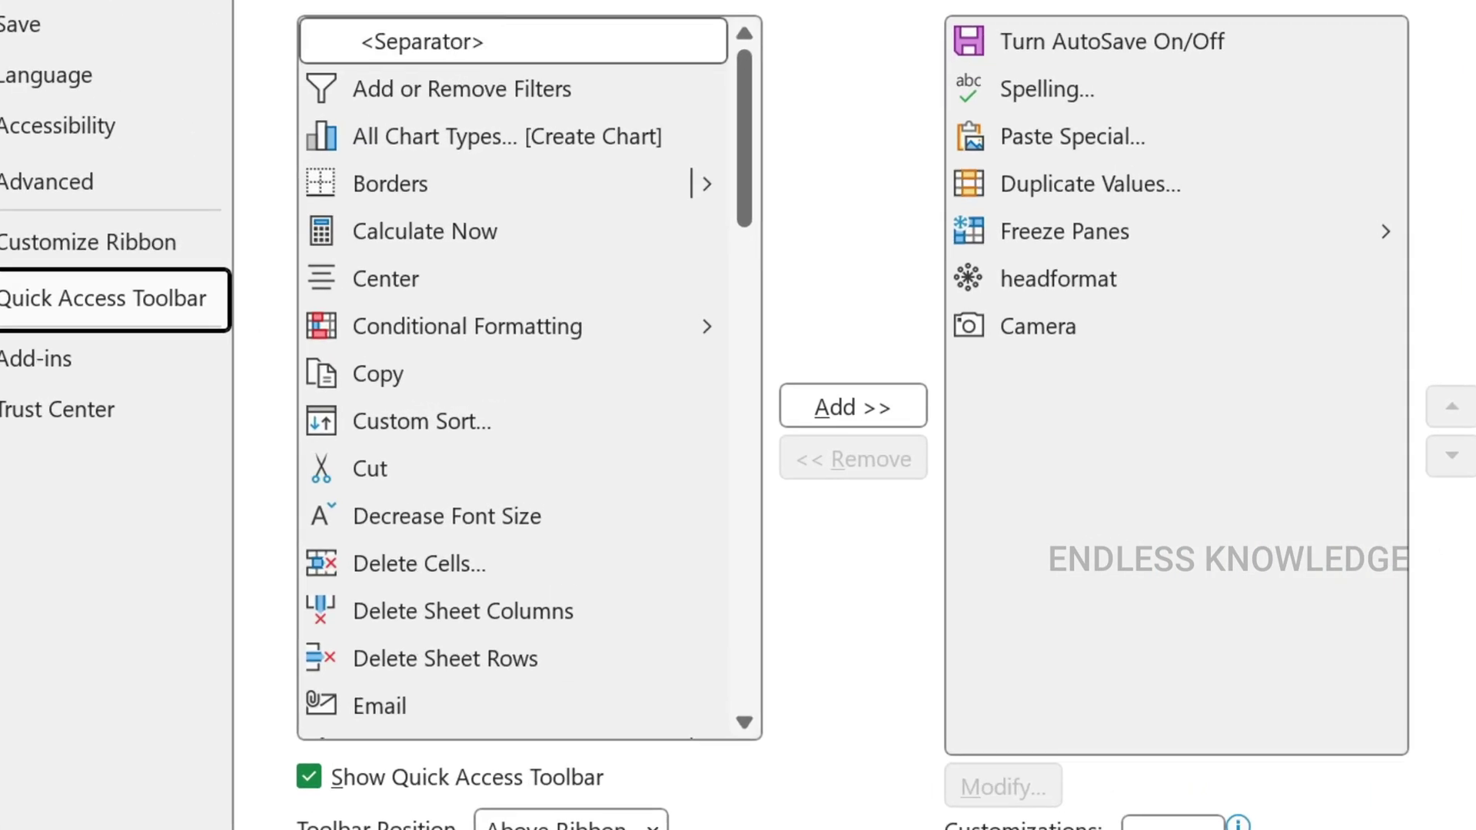
click(584, 166)
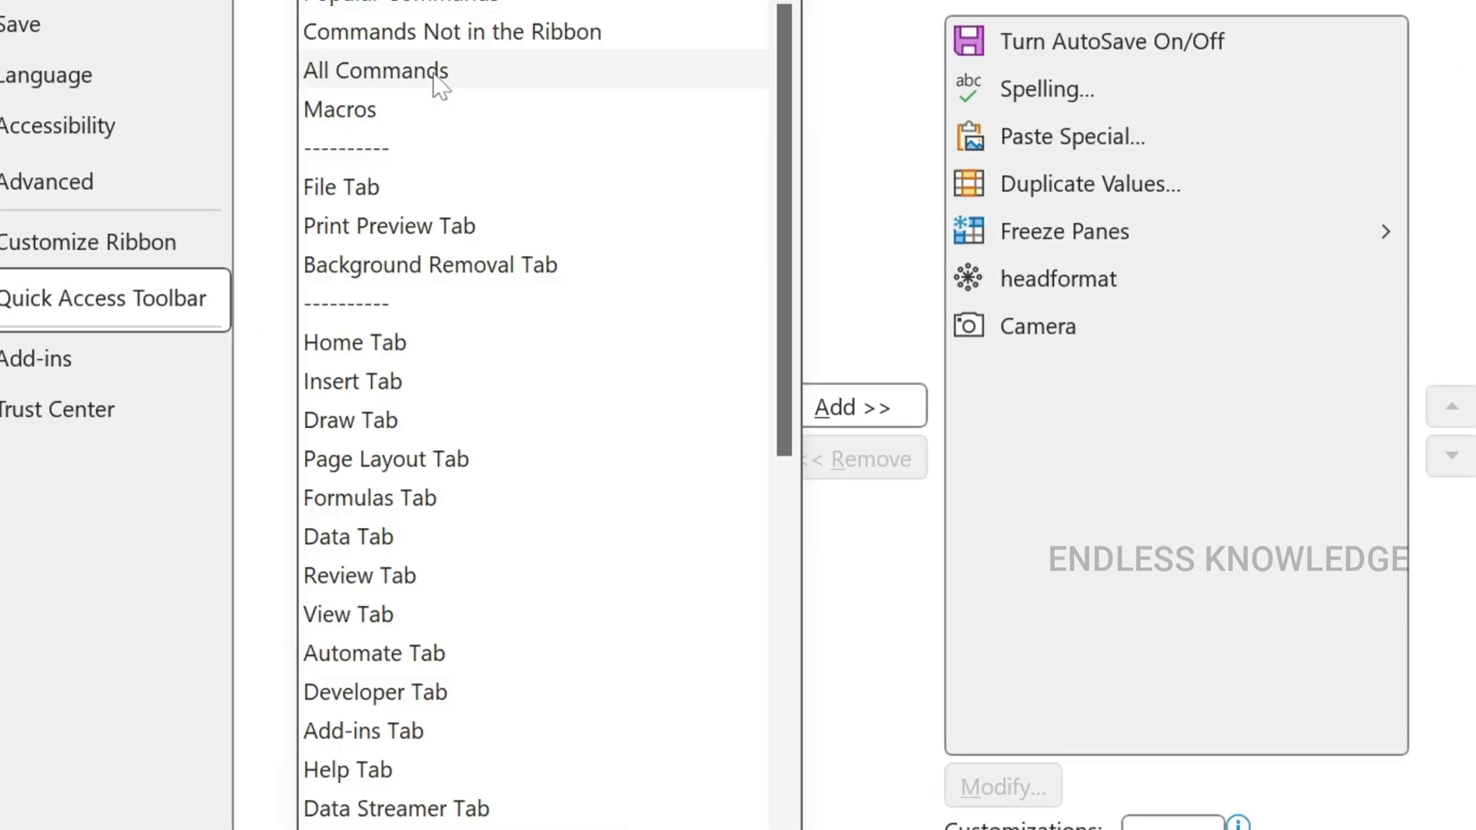
click(440, 77)
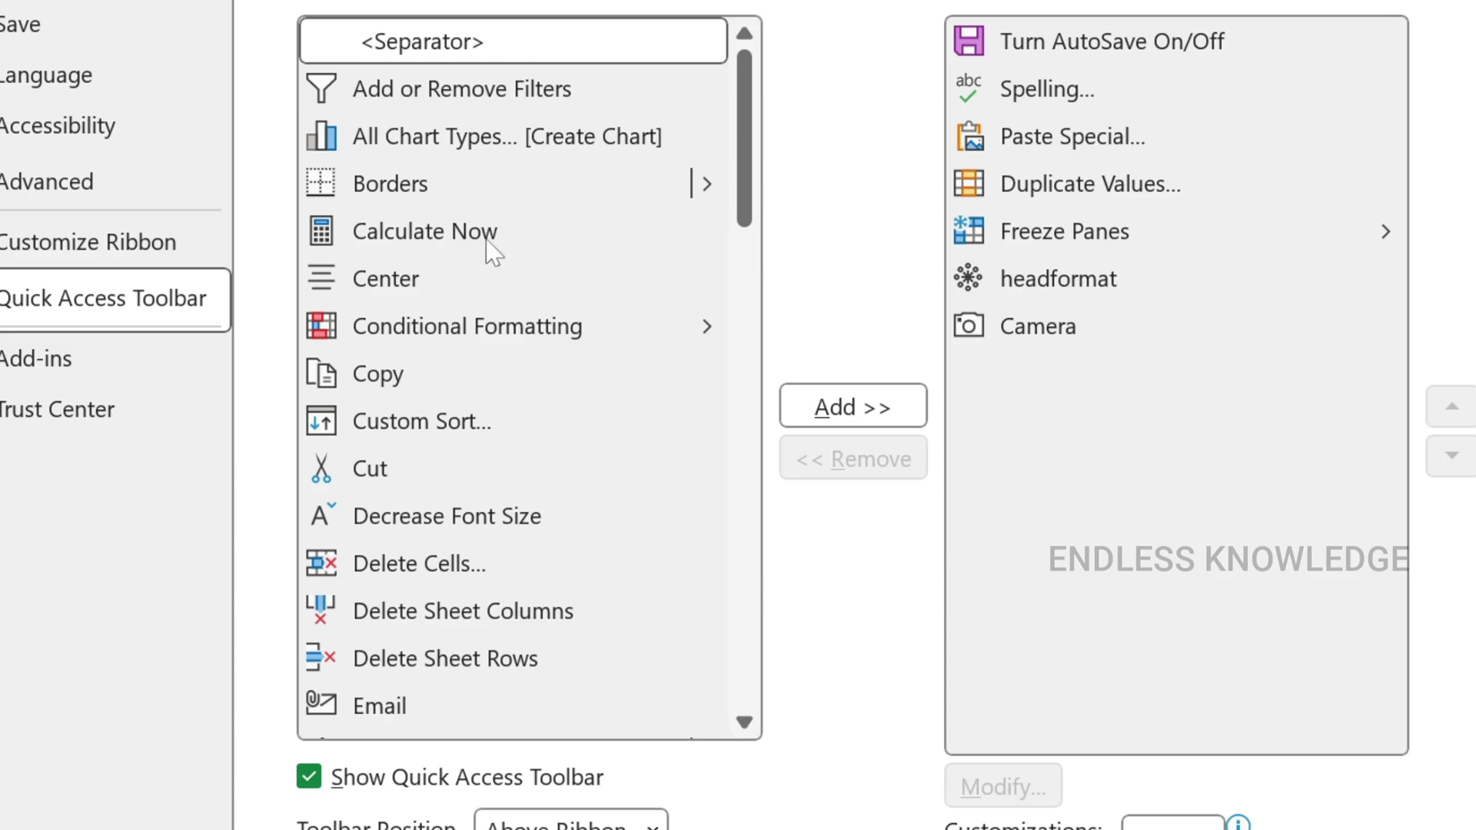
scroll(462, 308, down, 10)
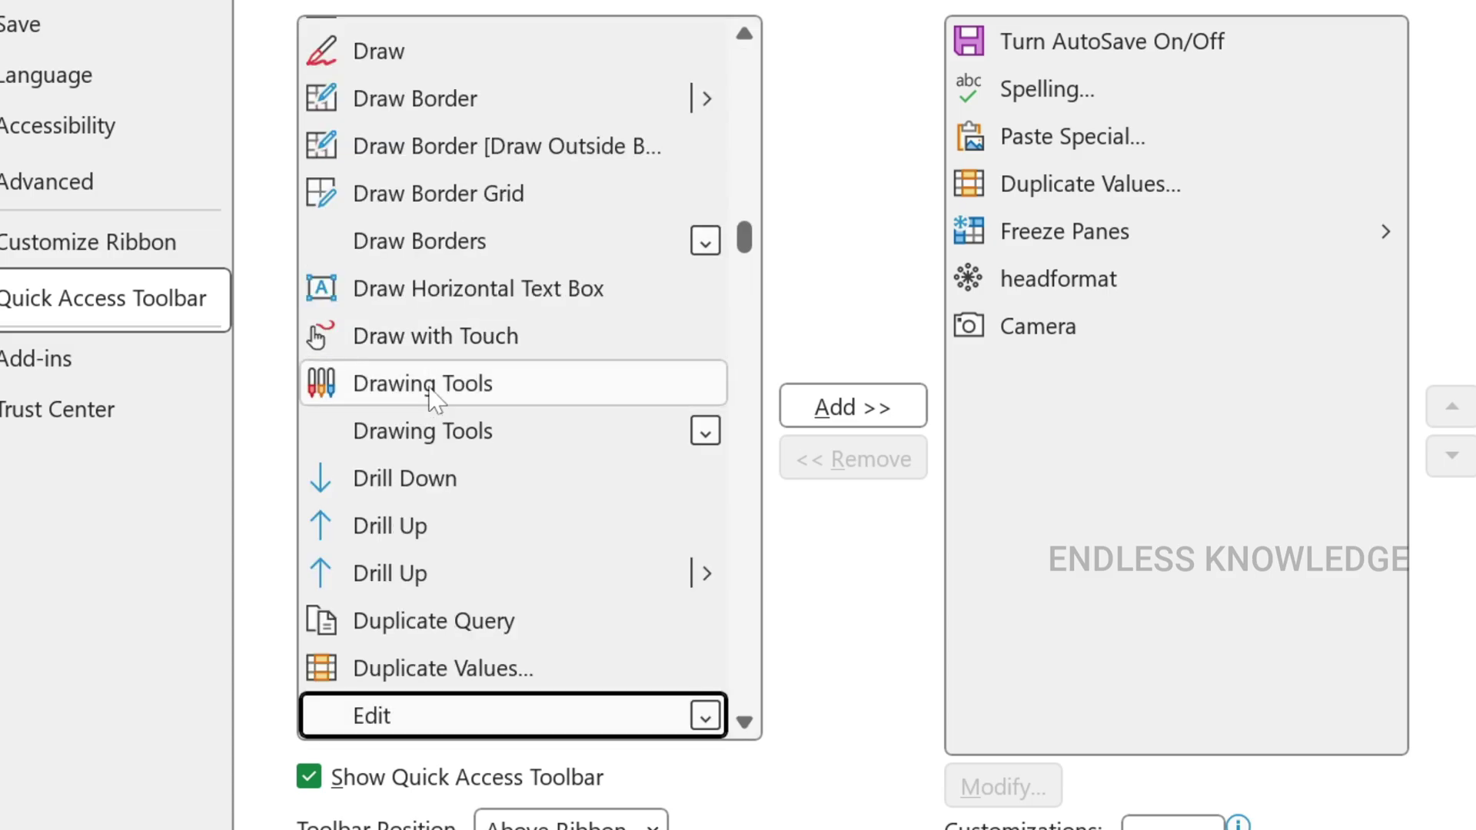
scroll(430, 392, down, 11)
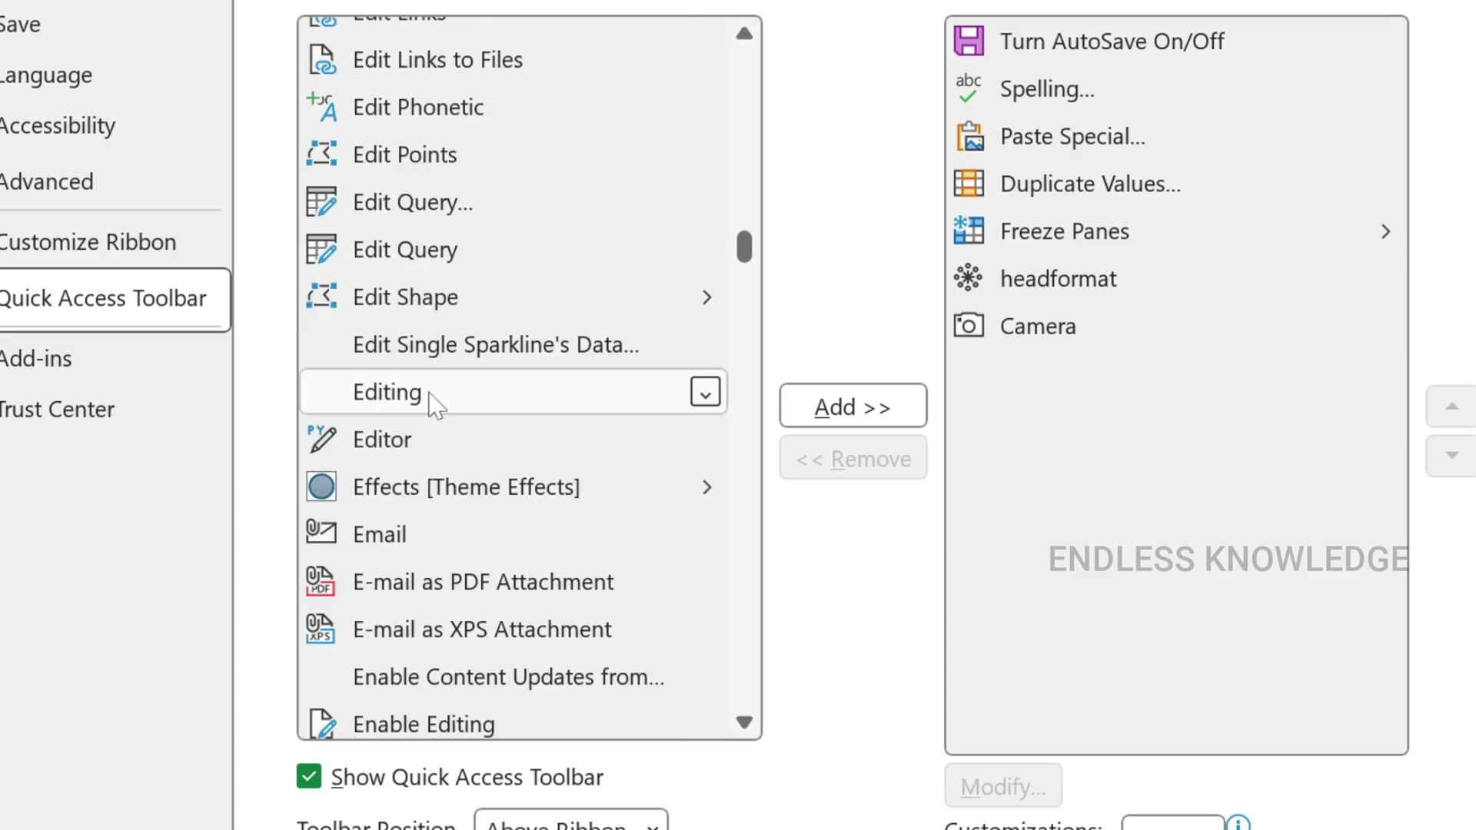
click(411, 83)
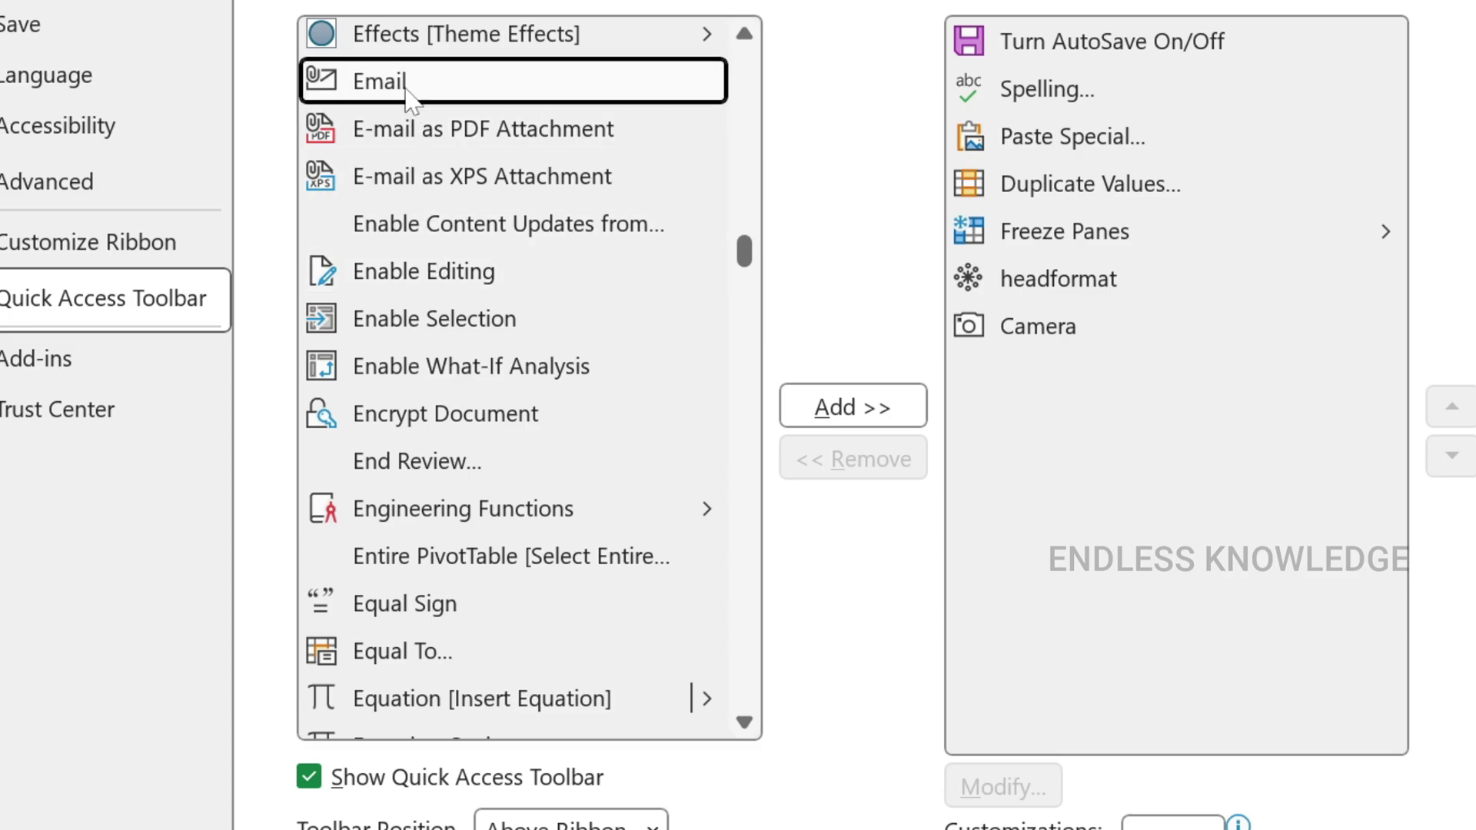
click(813, 407)
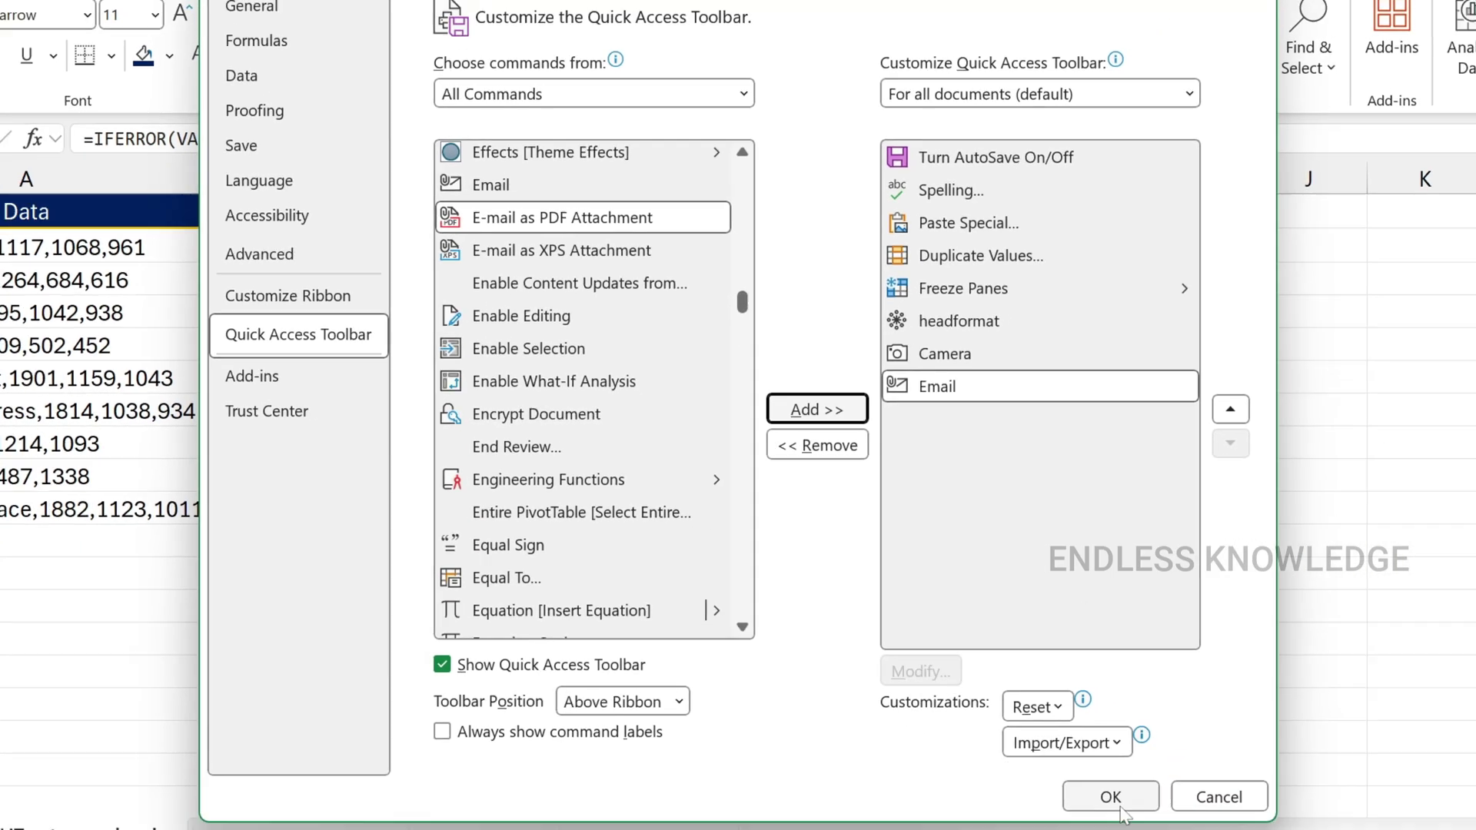
click(1120, 806)
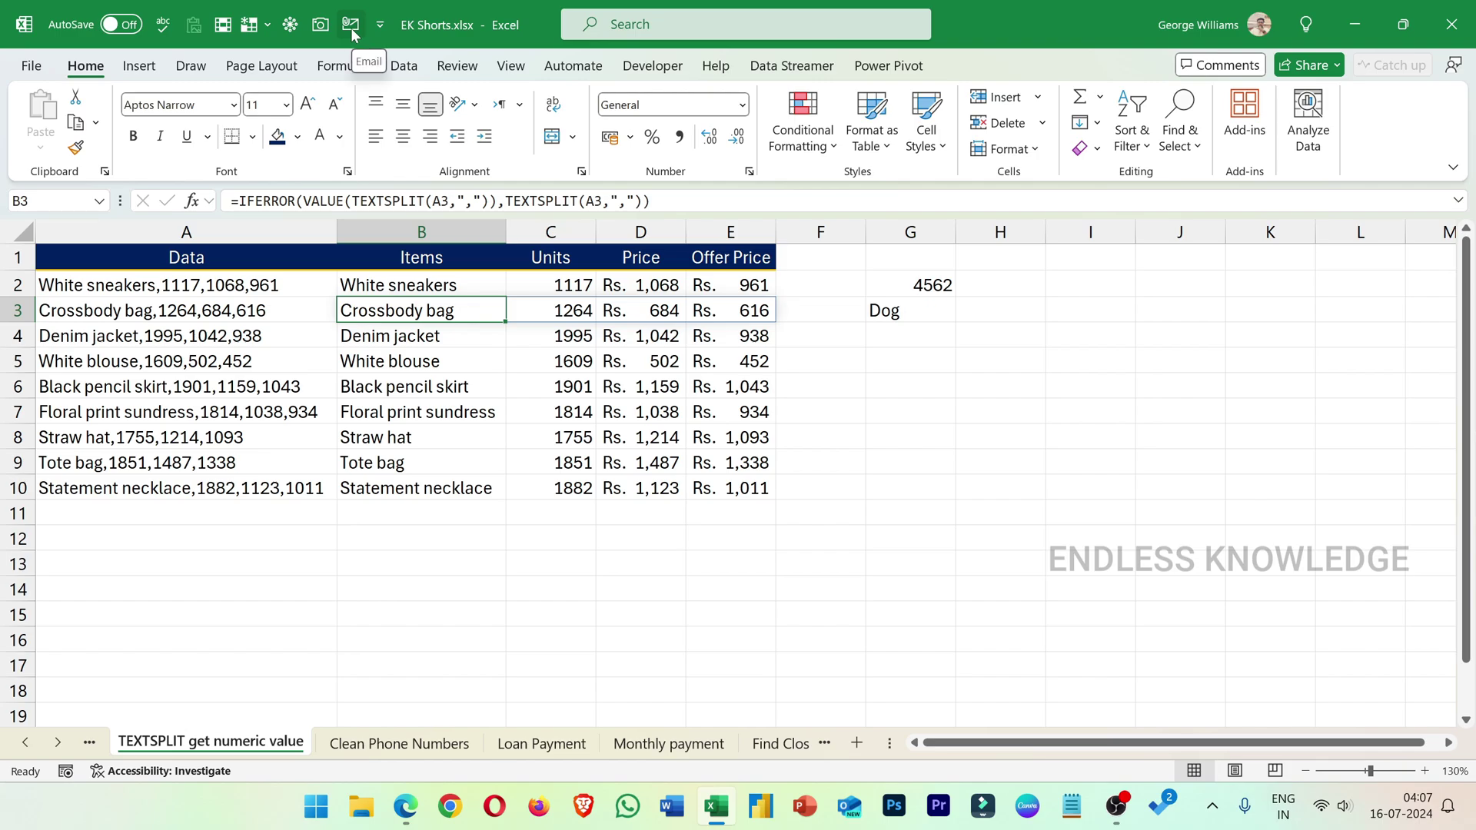
- Create an email with EK Shorts.xlsx attached using the Email command, and discard the draft without saving
click(351, 25)
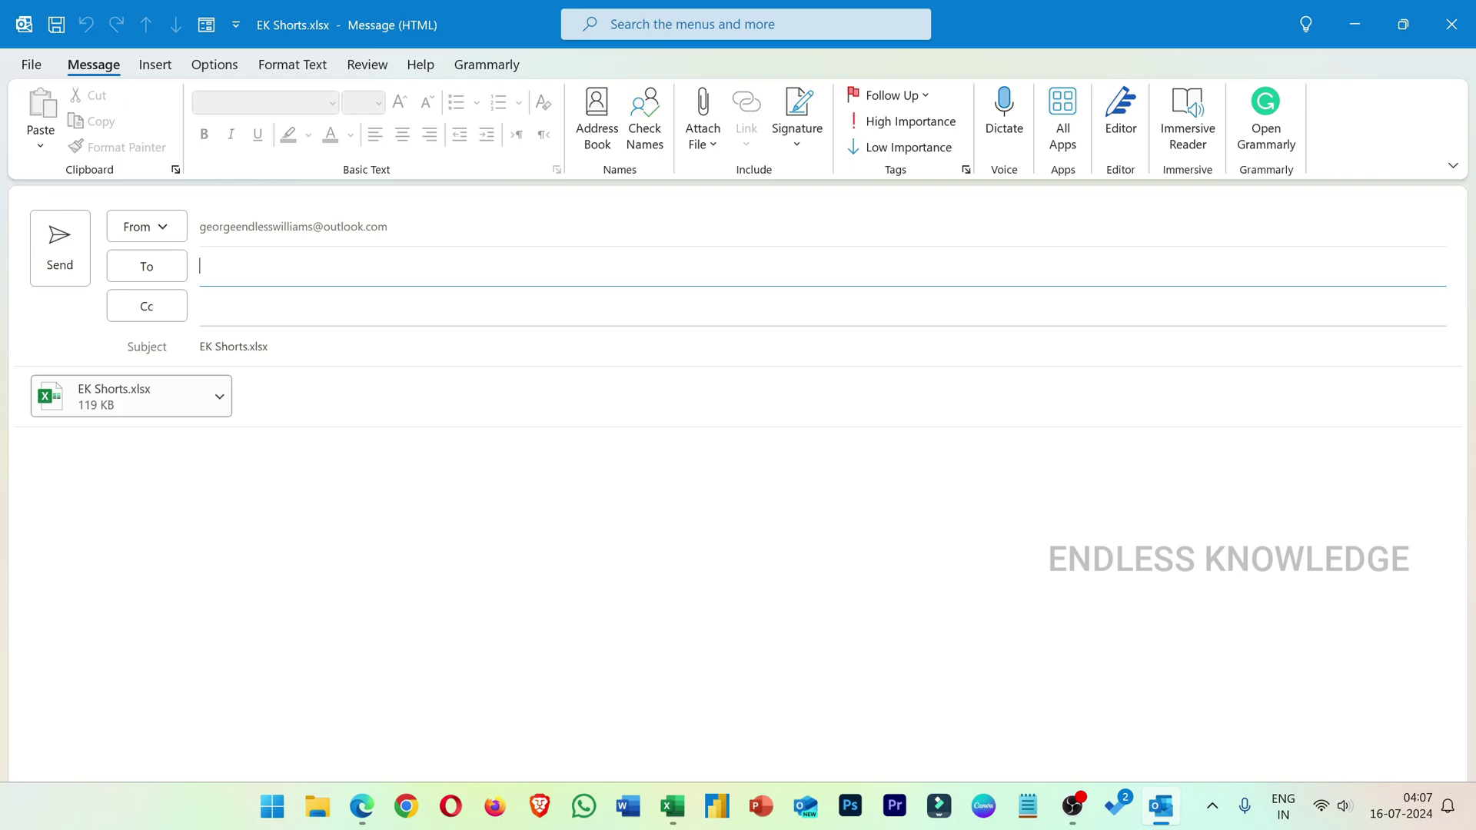
click(1451, 24)
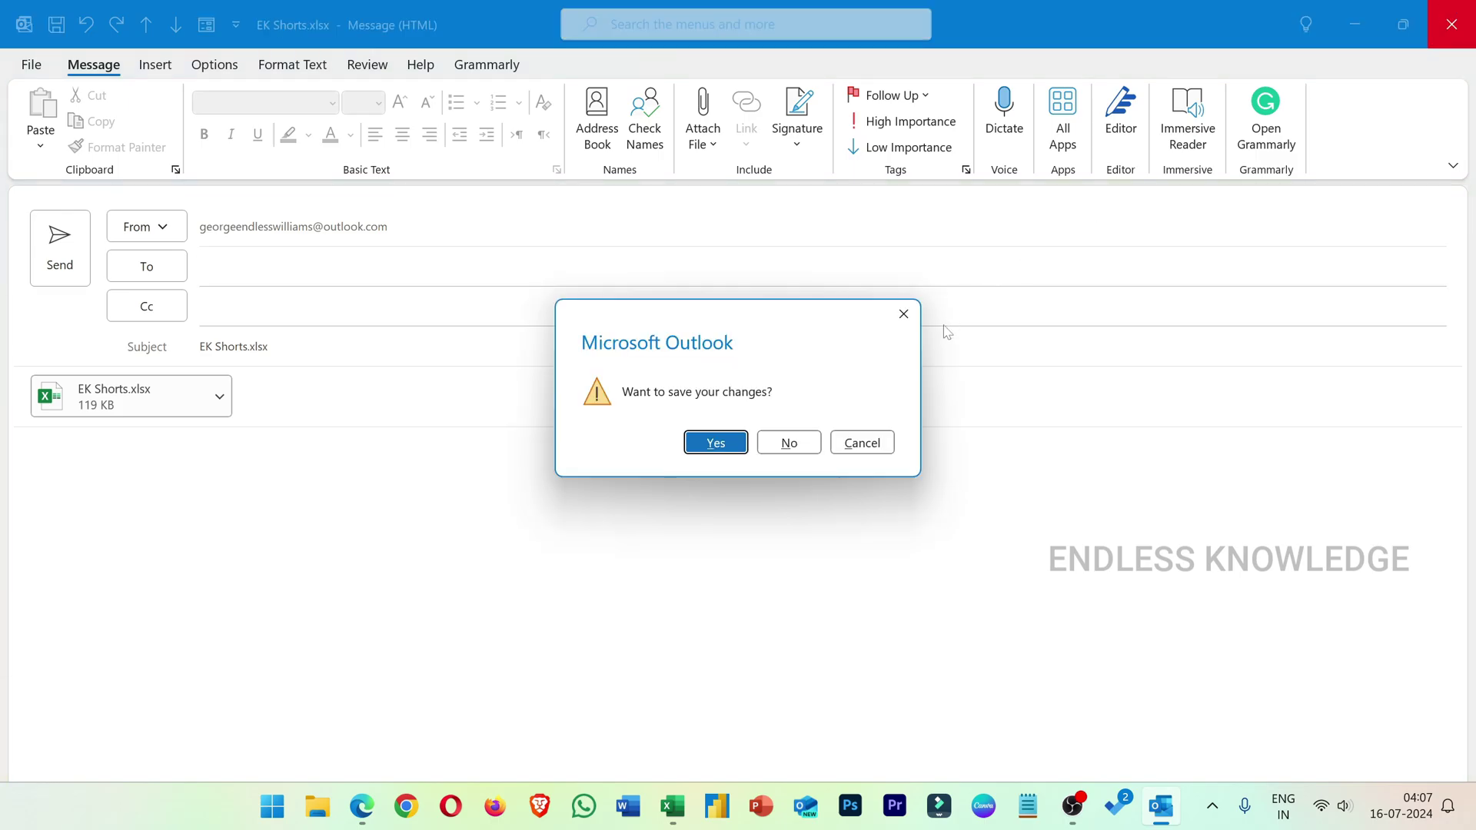
click(792, 441)
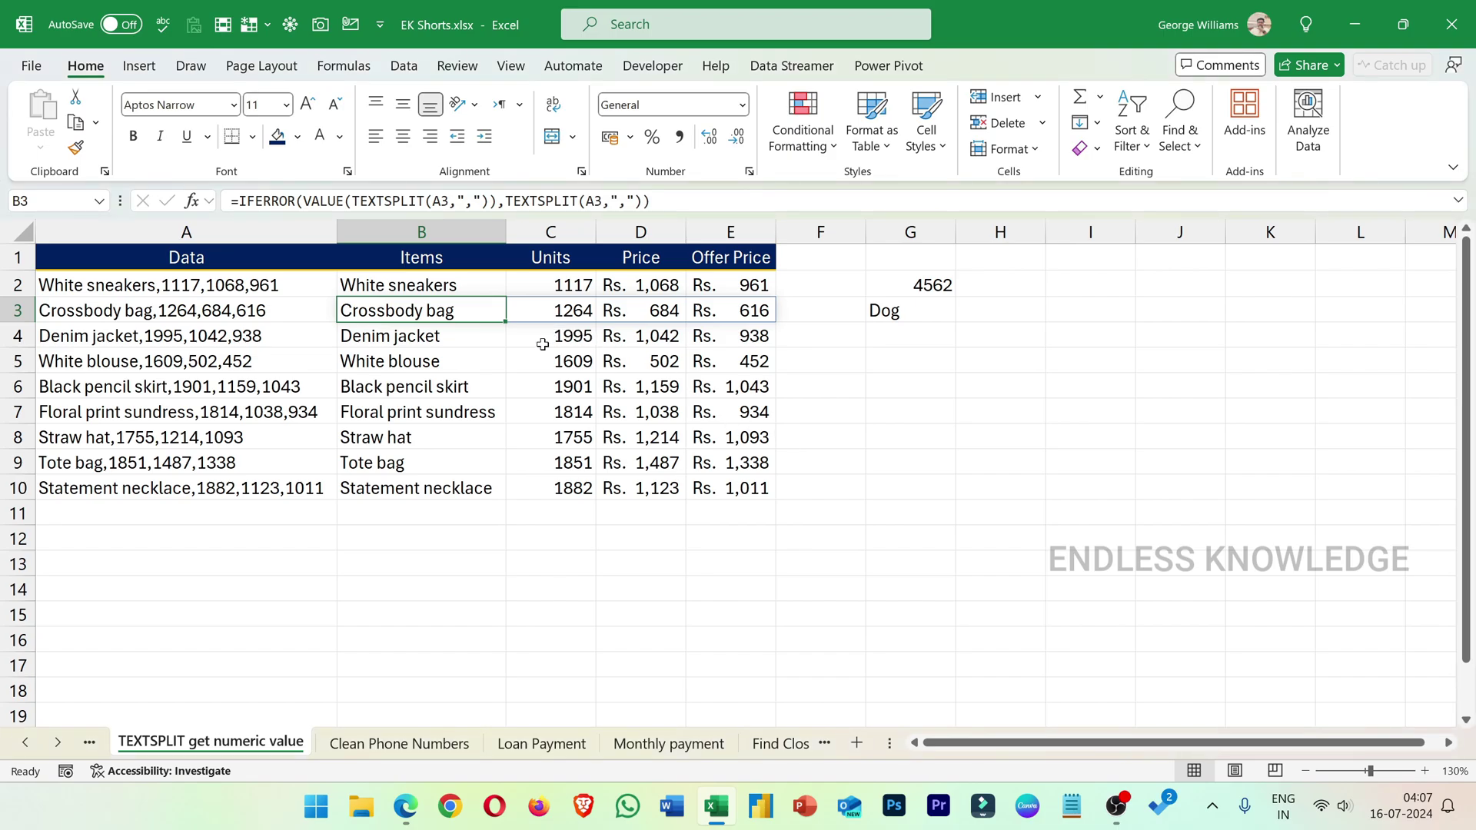
click(515, 387)
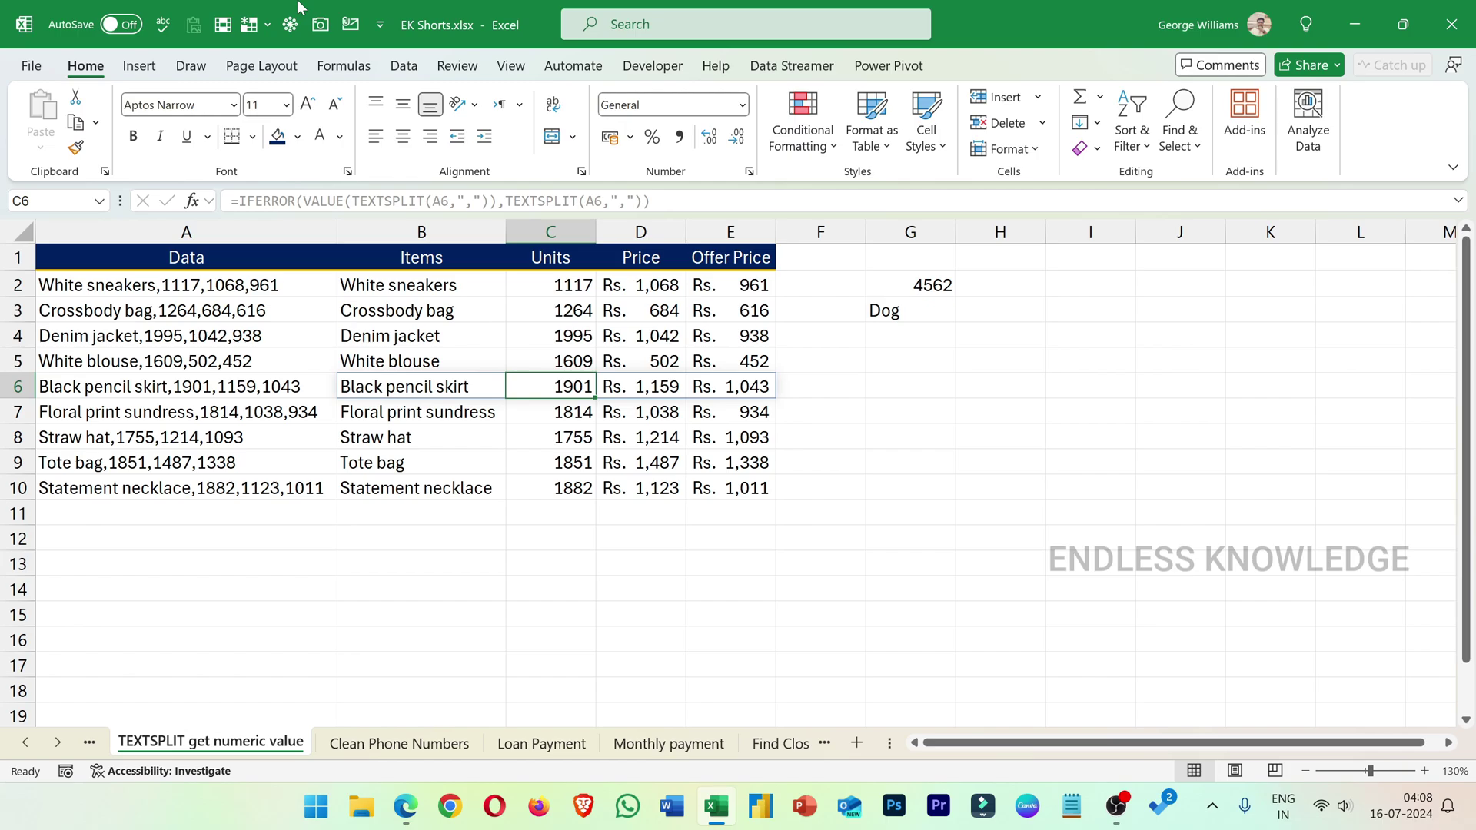
- Set the Quick Access Toolbar position to Below Ribbon
click(376, 25)
click(436, 475)
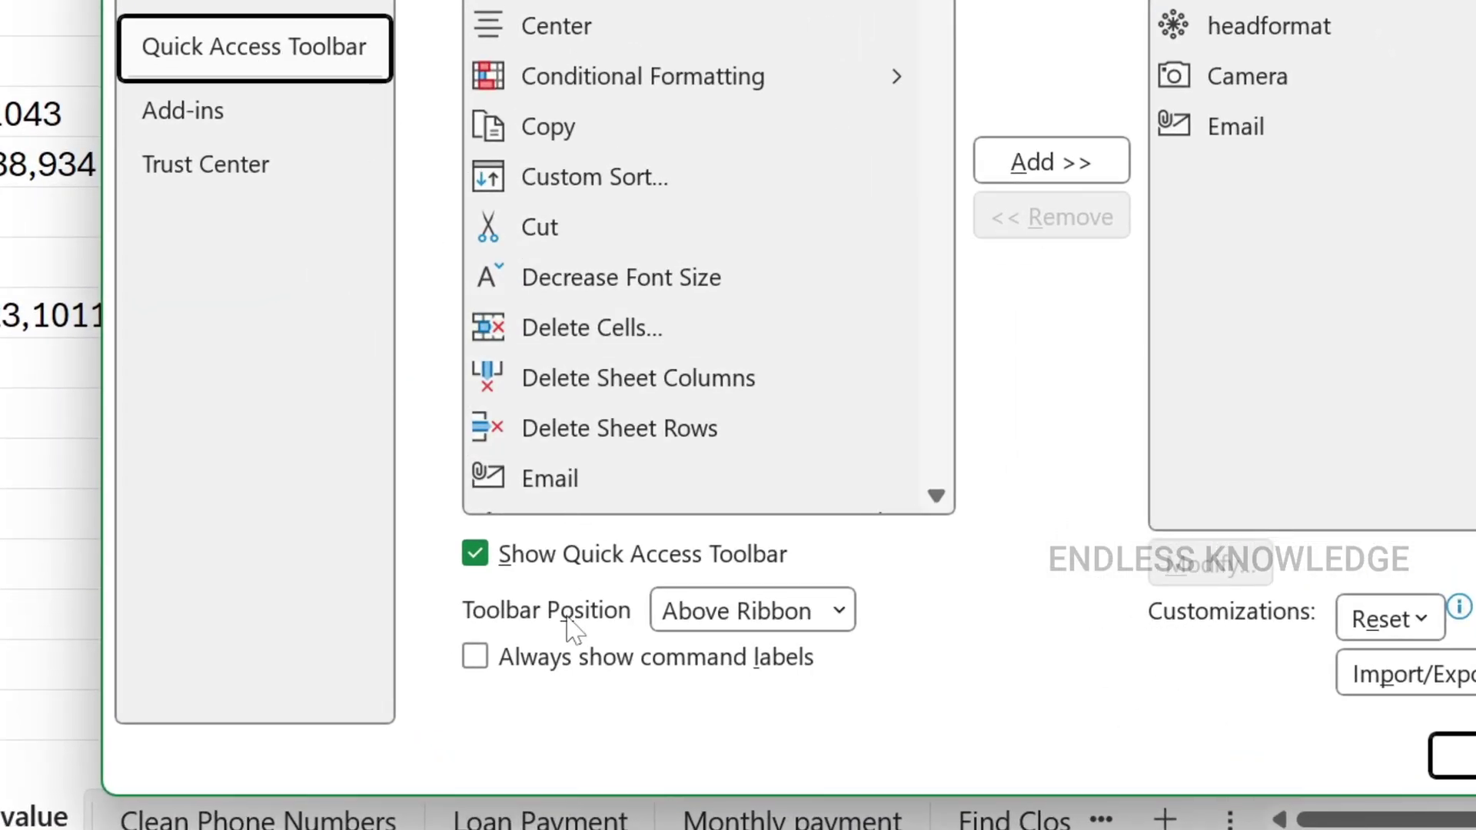
click(823, 628)
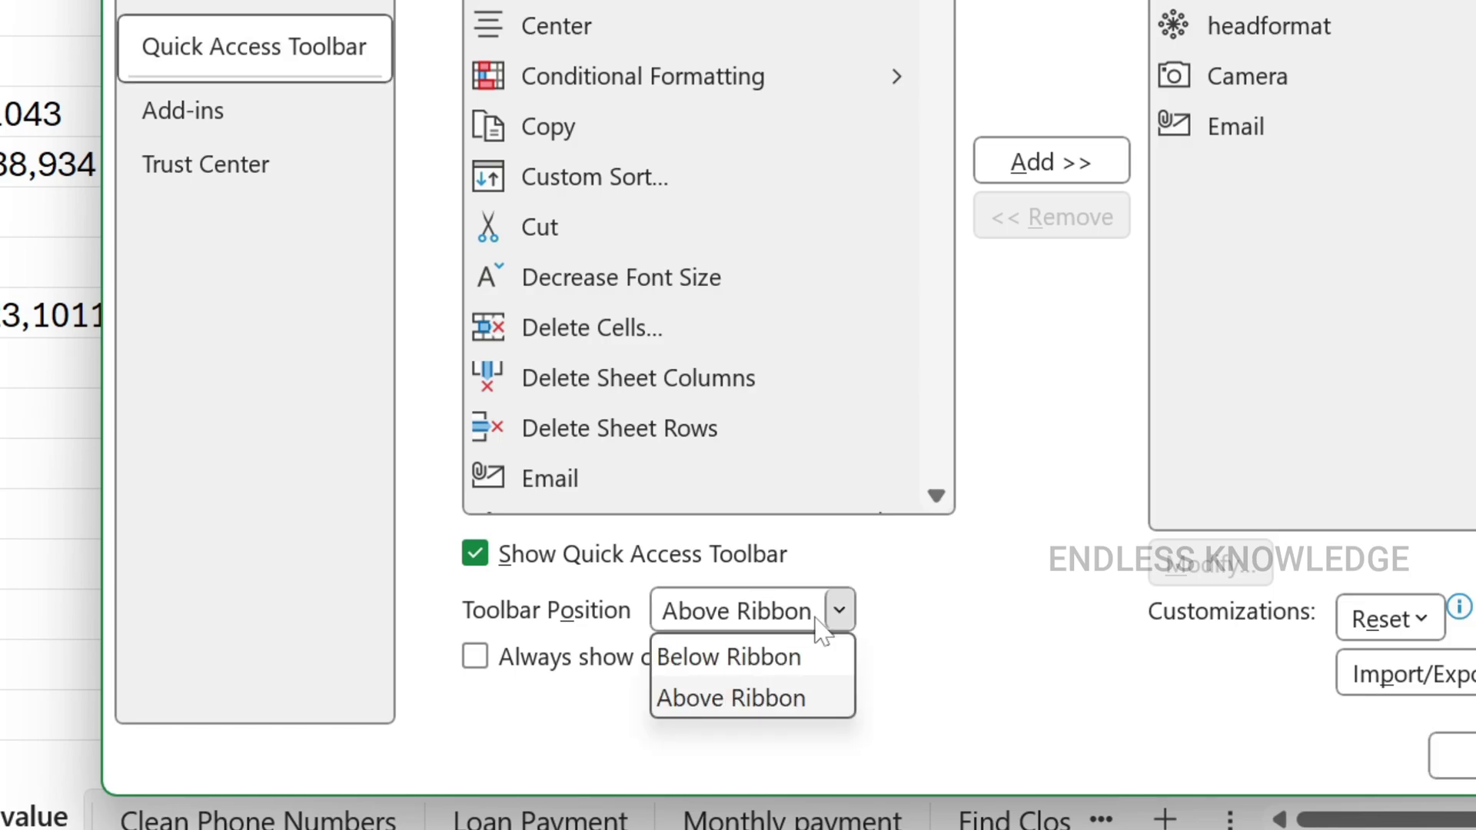
click(794, 665)
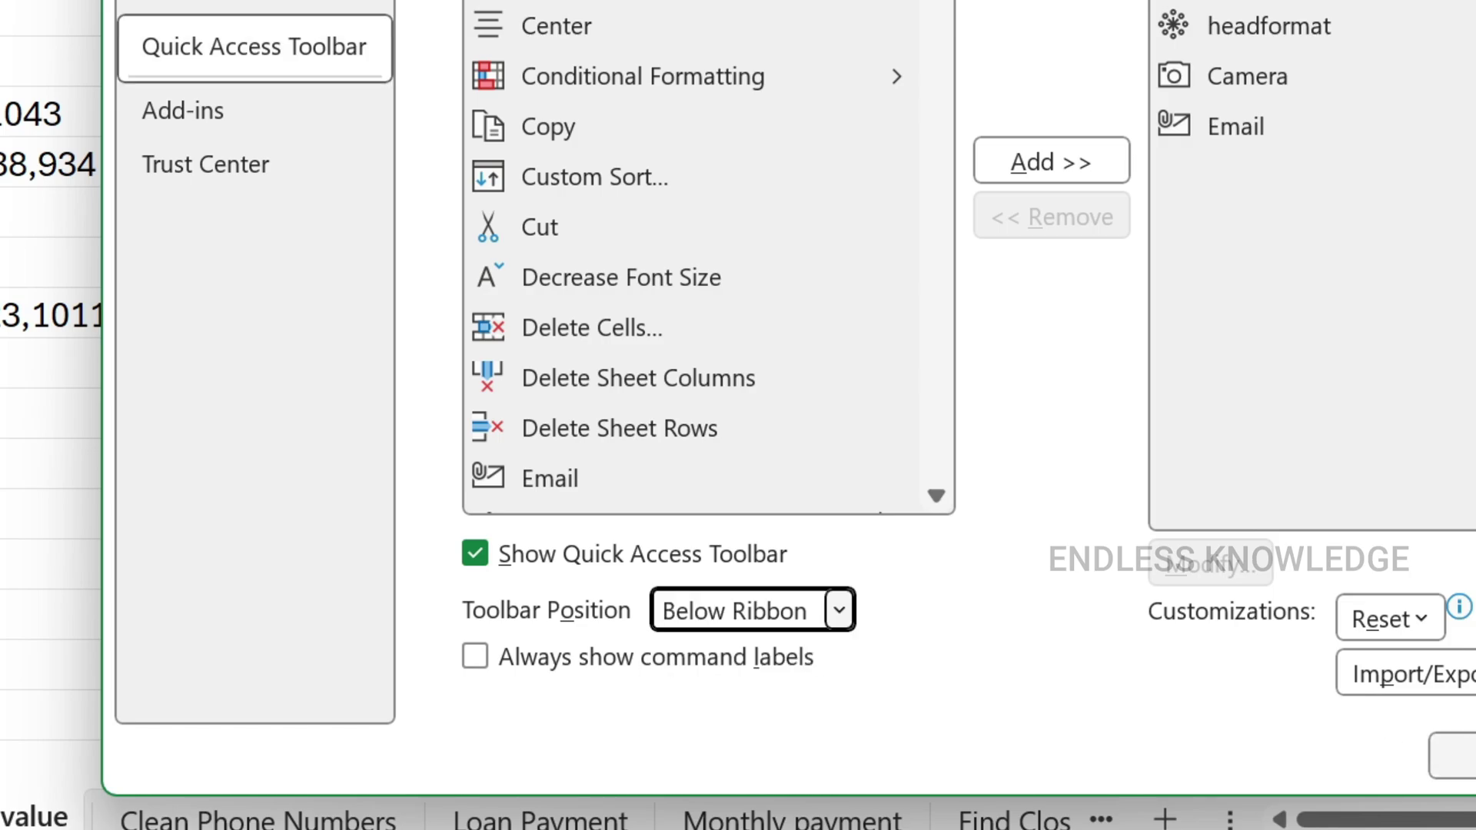
click(1454, 755)
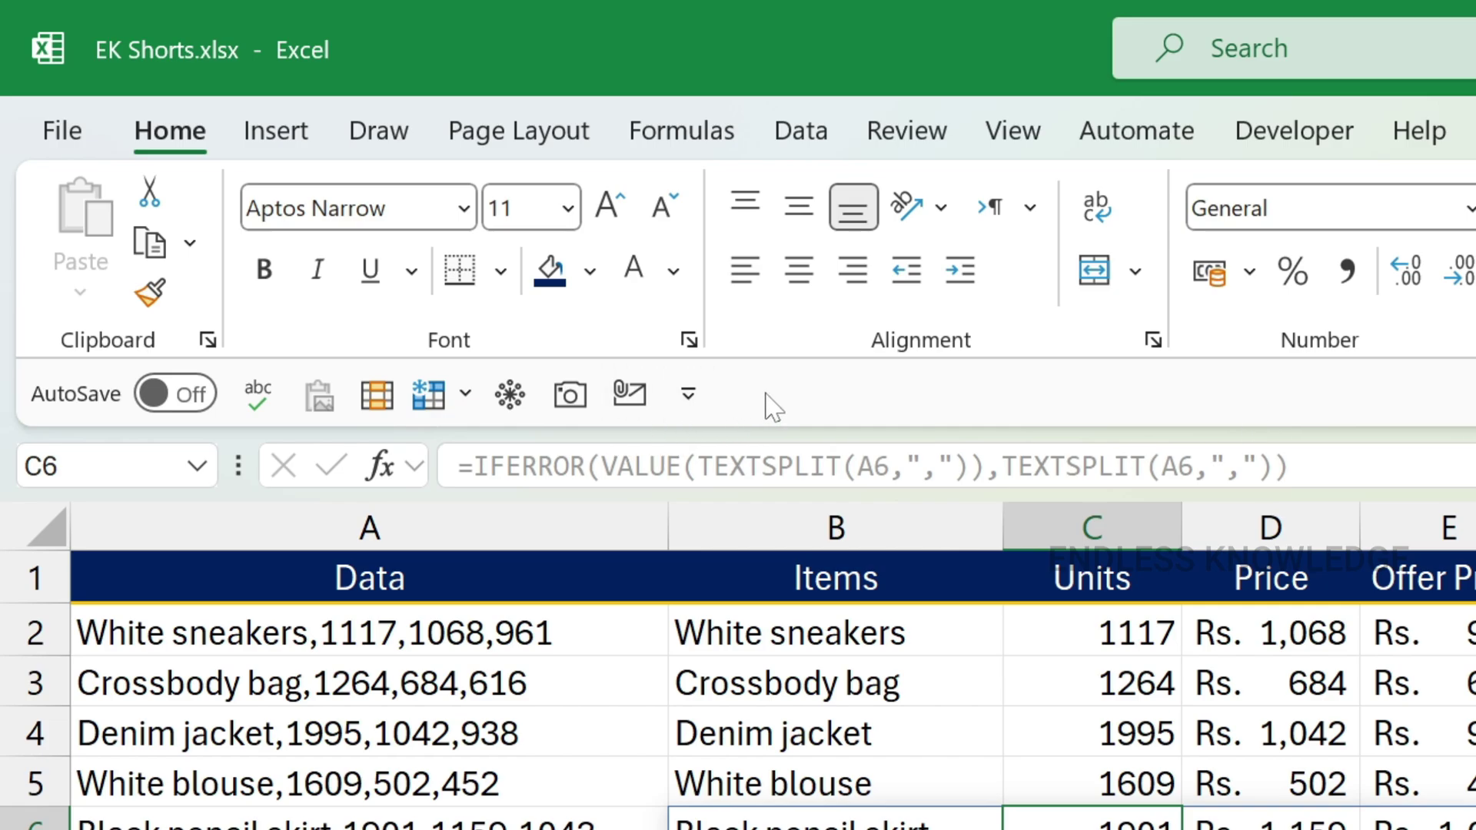
- Add a separator to the Quick Access Toolbar and place it between Duplicate Values and Freeze Panes
click(687, 394)
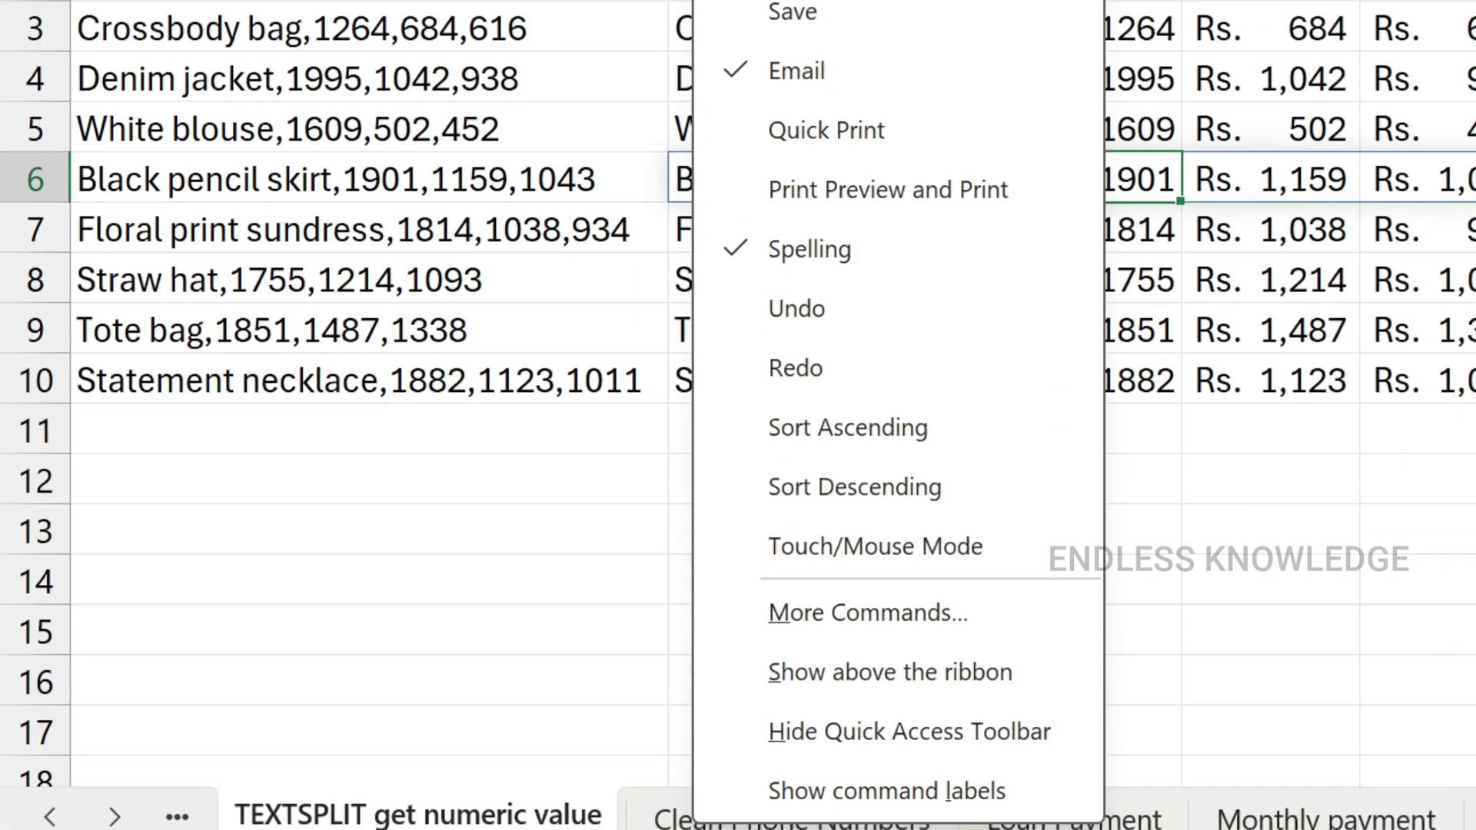
click(871, 576)
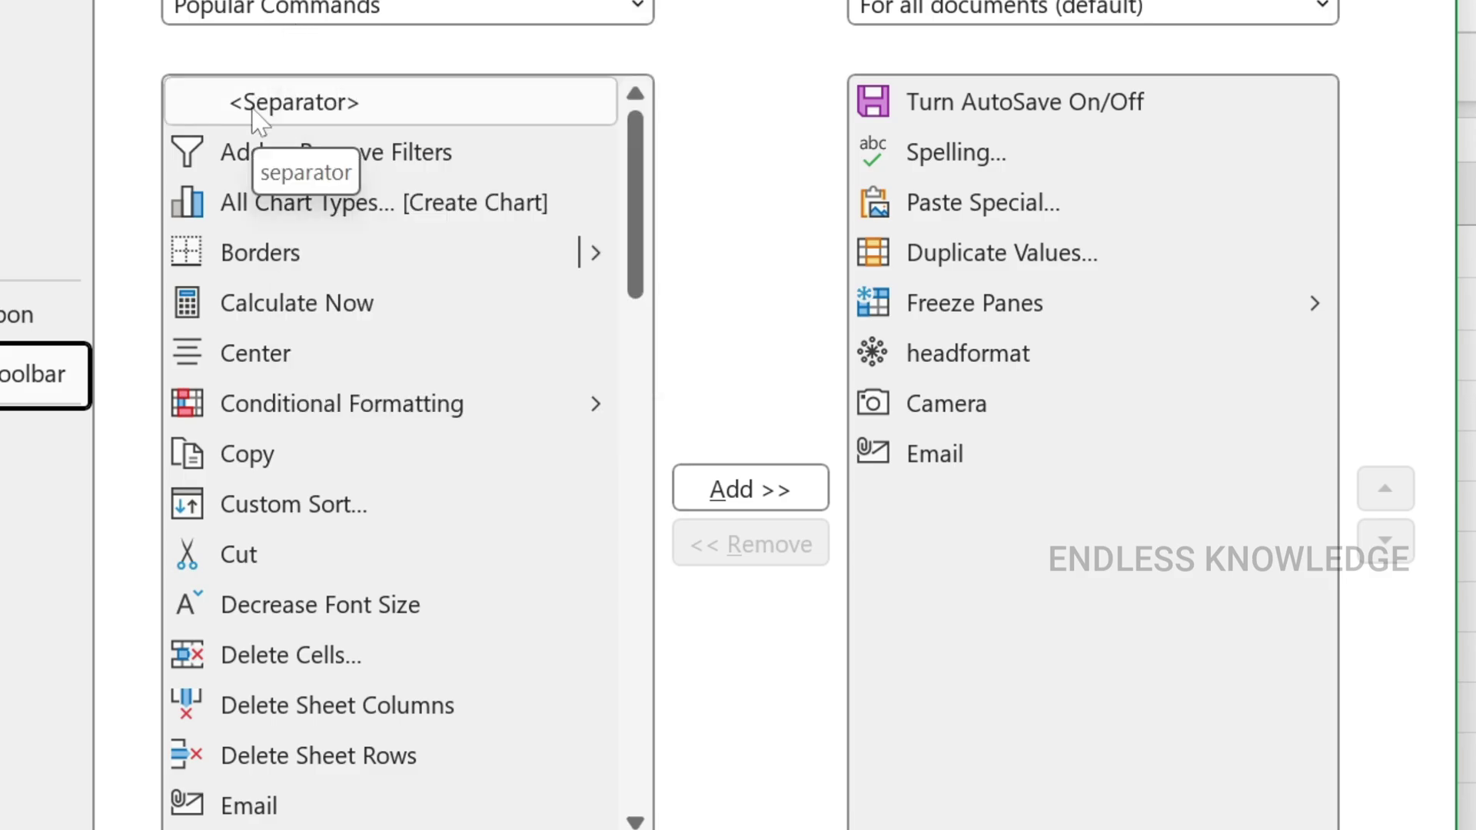
click(361, 117)
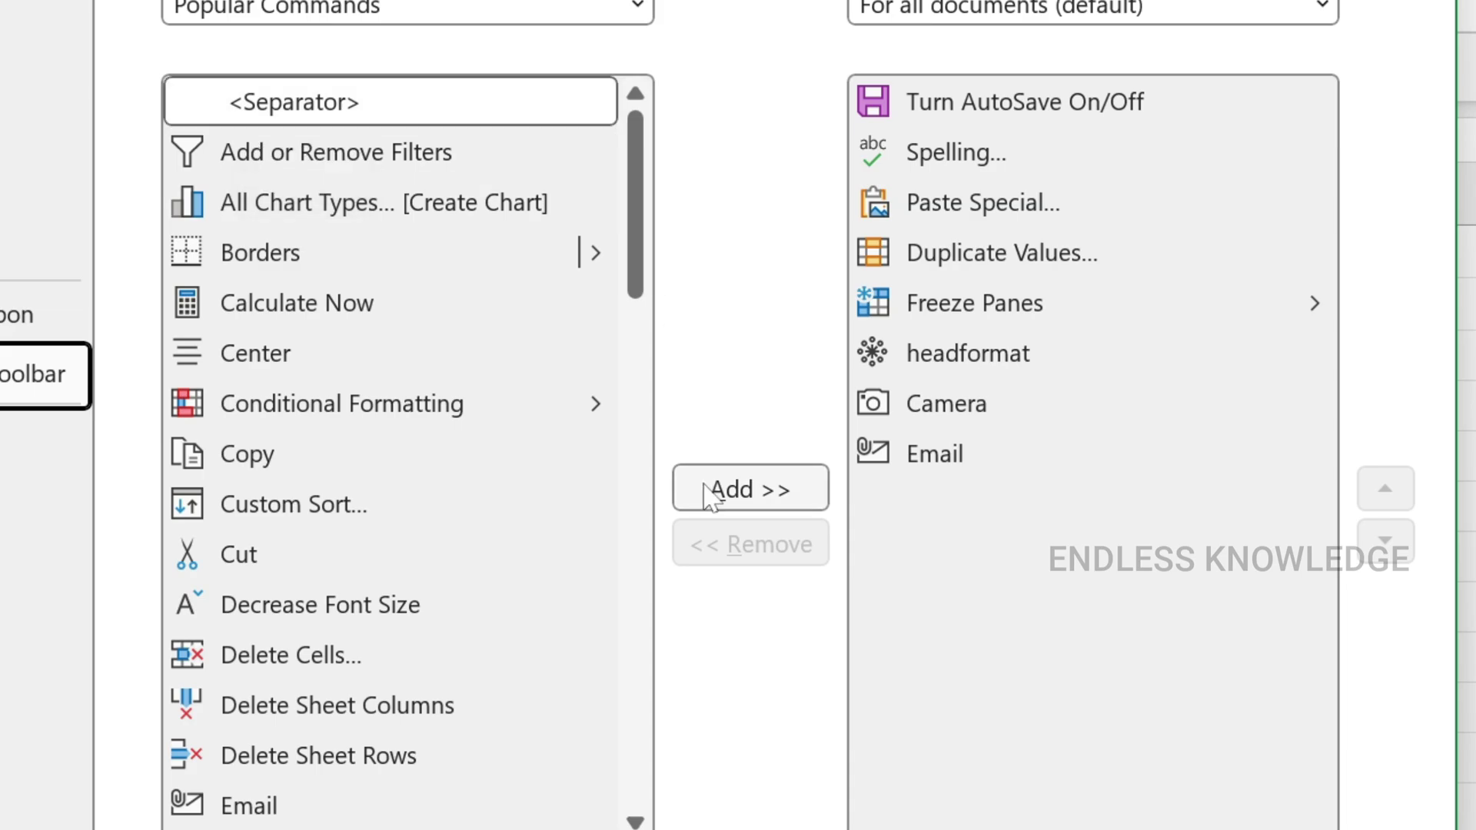
click(715, 495)
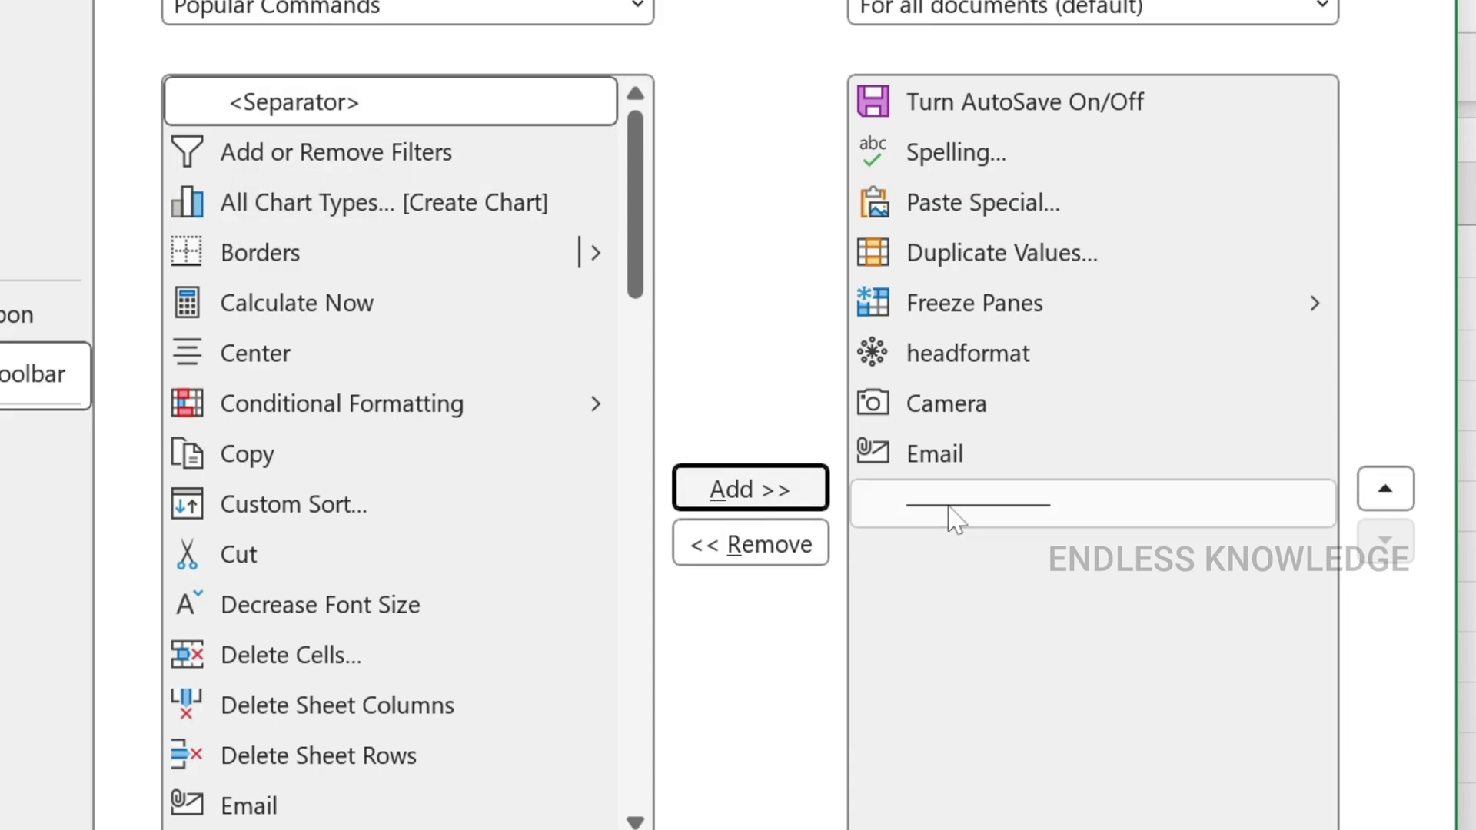
click(1246, 516)
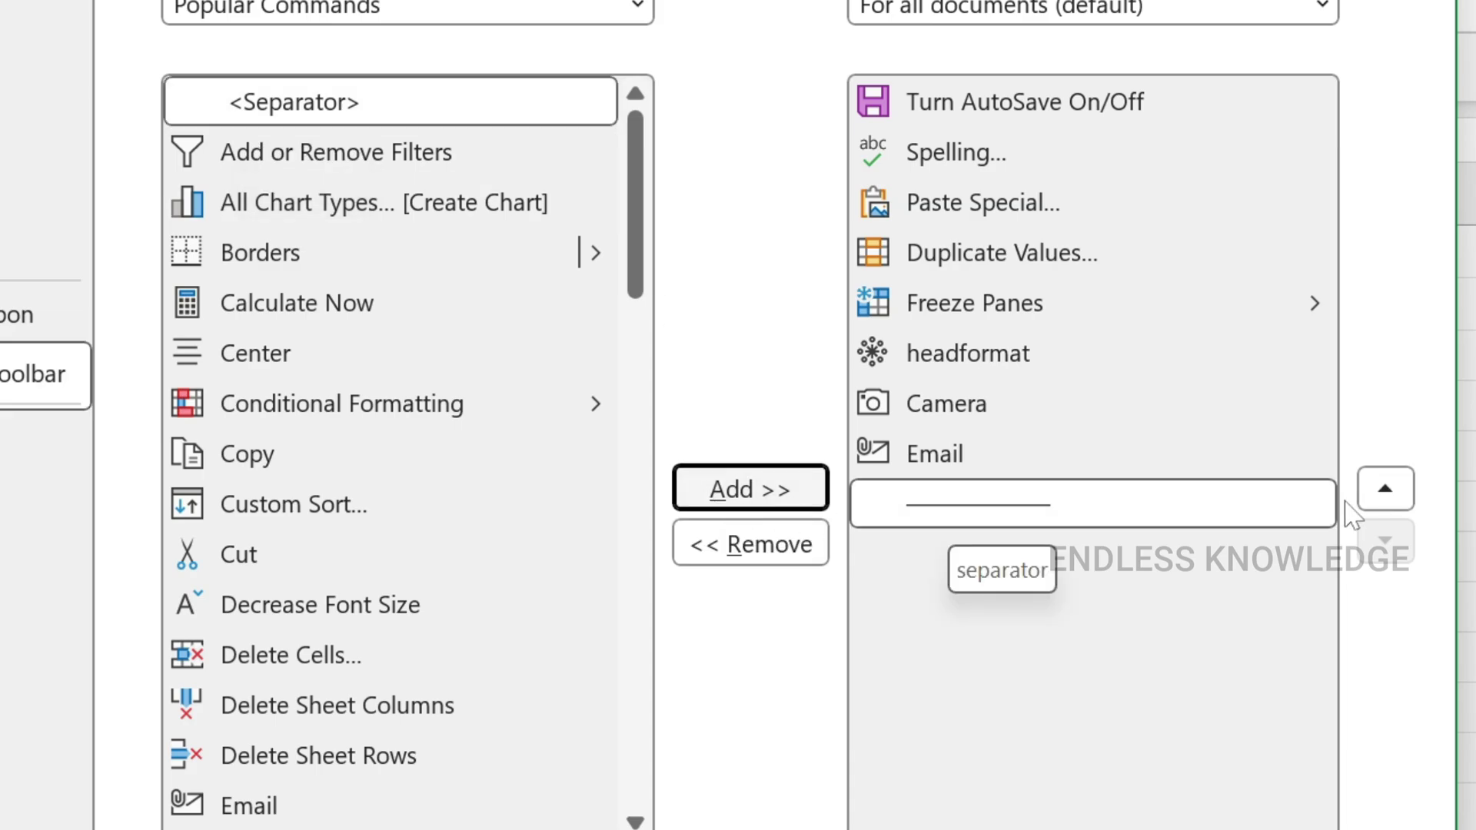
click(1383, 491)
click(1384, 491)
click(1384, 490)
click(1384, 490)
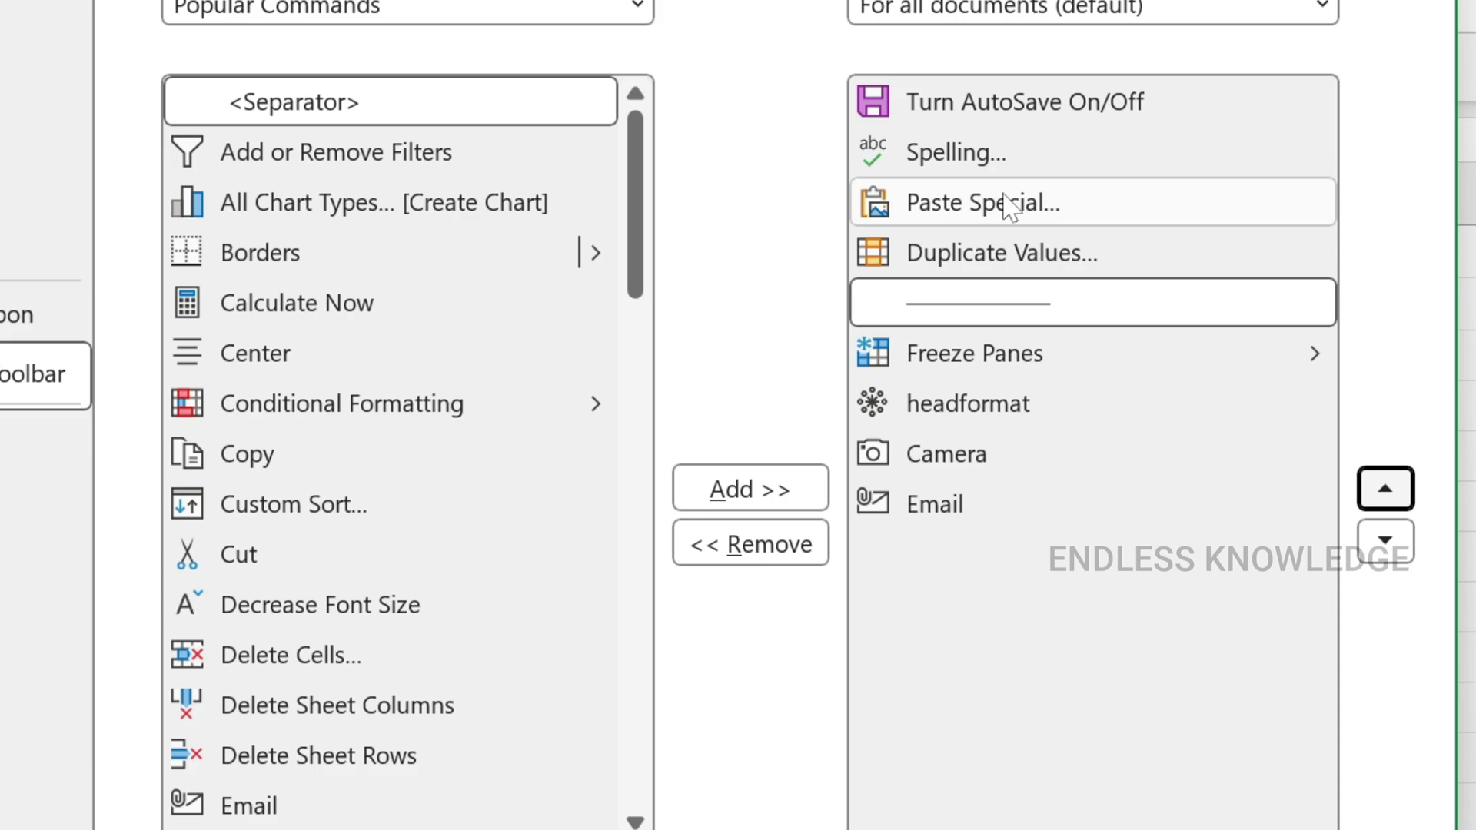
click(975, 163)
click(1383, 540)
click(1383, 541)
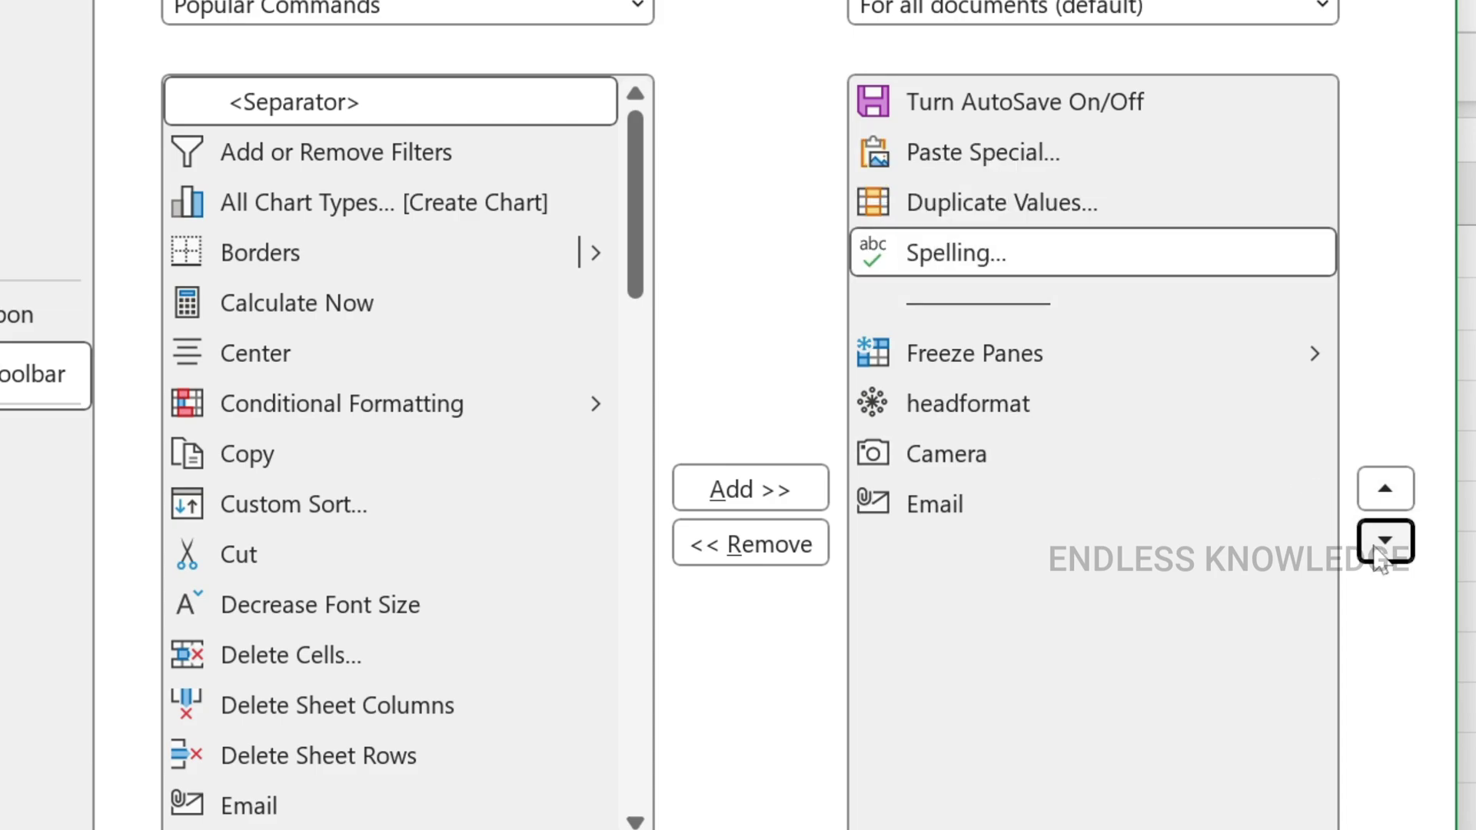
click(1383, 540)
click(1383, 541)
click(1383, 540)
click(1383, 540)
click(1383, 540)
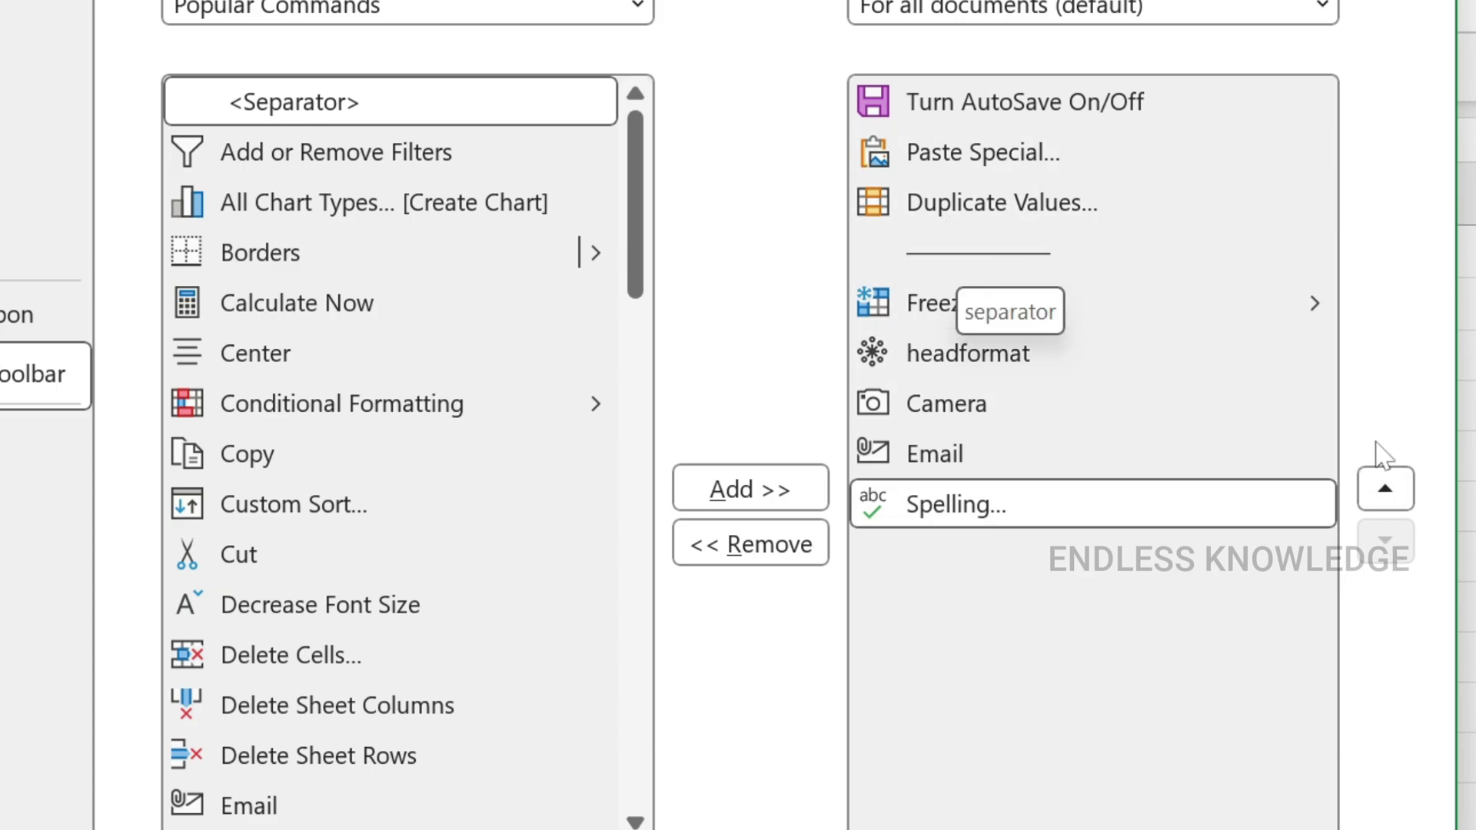
click(1399, 489)
click(1402, 489)
click(1402, 488)
click(1401, 489)
click(1400, 488)
click(1401, 487)
click(1400, 487)
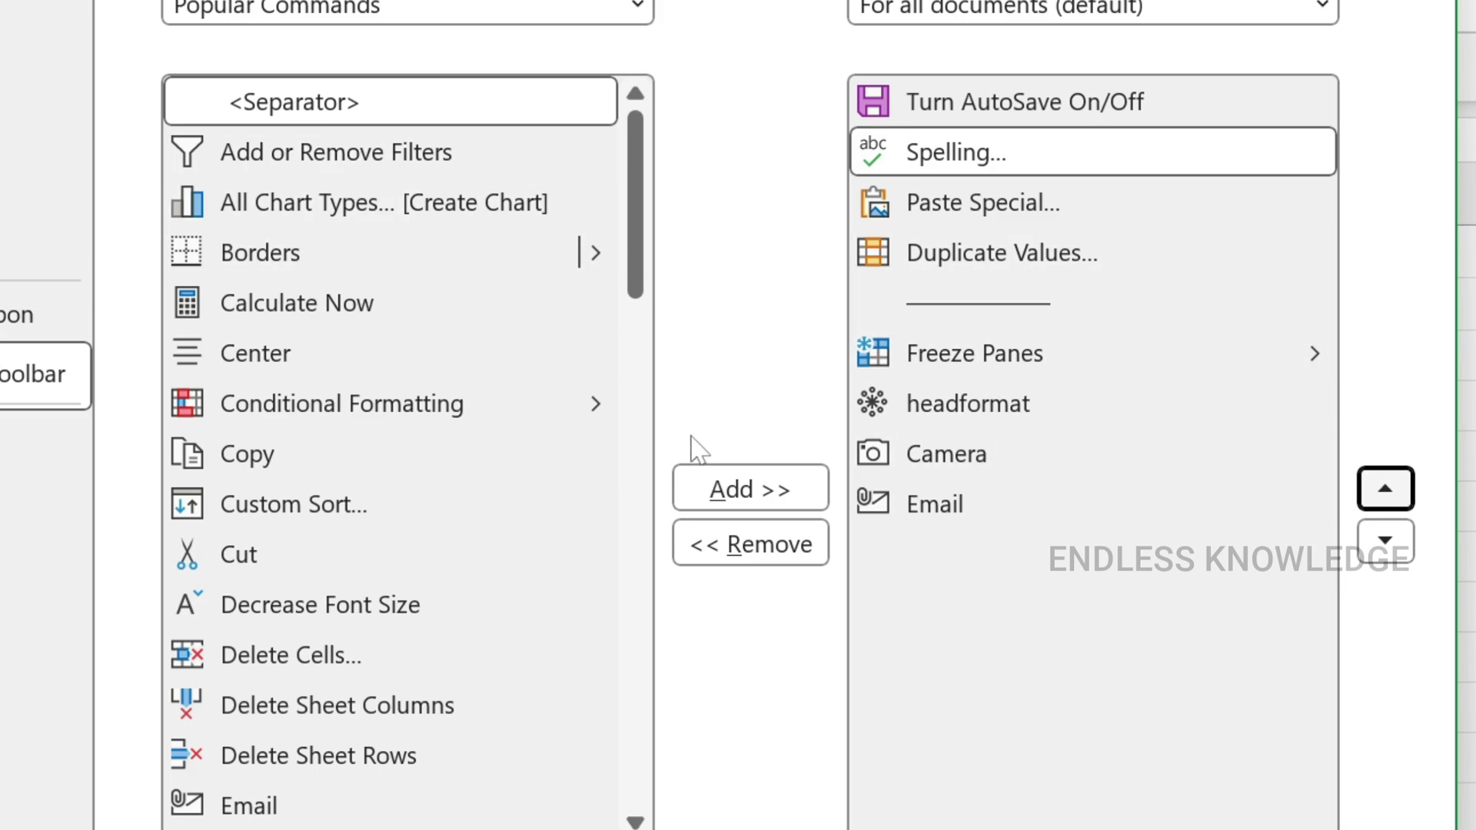
- Add two more separators to the Quick Access Toolbar and move one between headformat and Camera
click(730, 492)
click(730, 492)
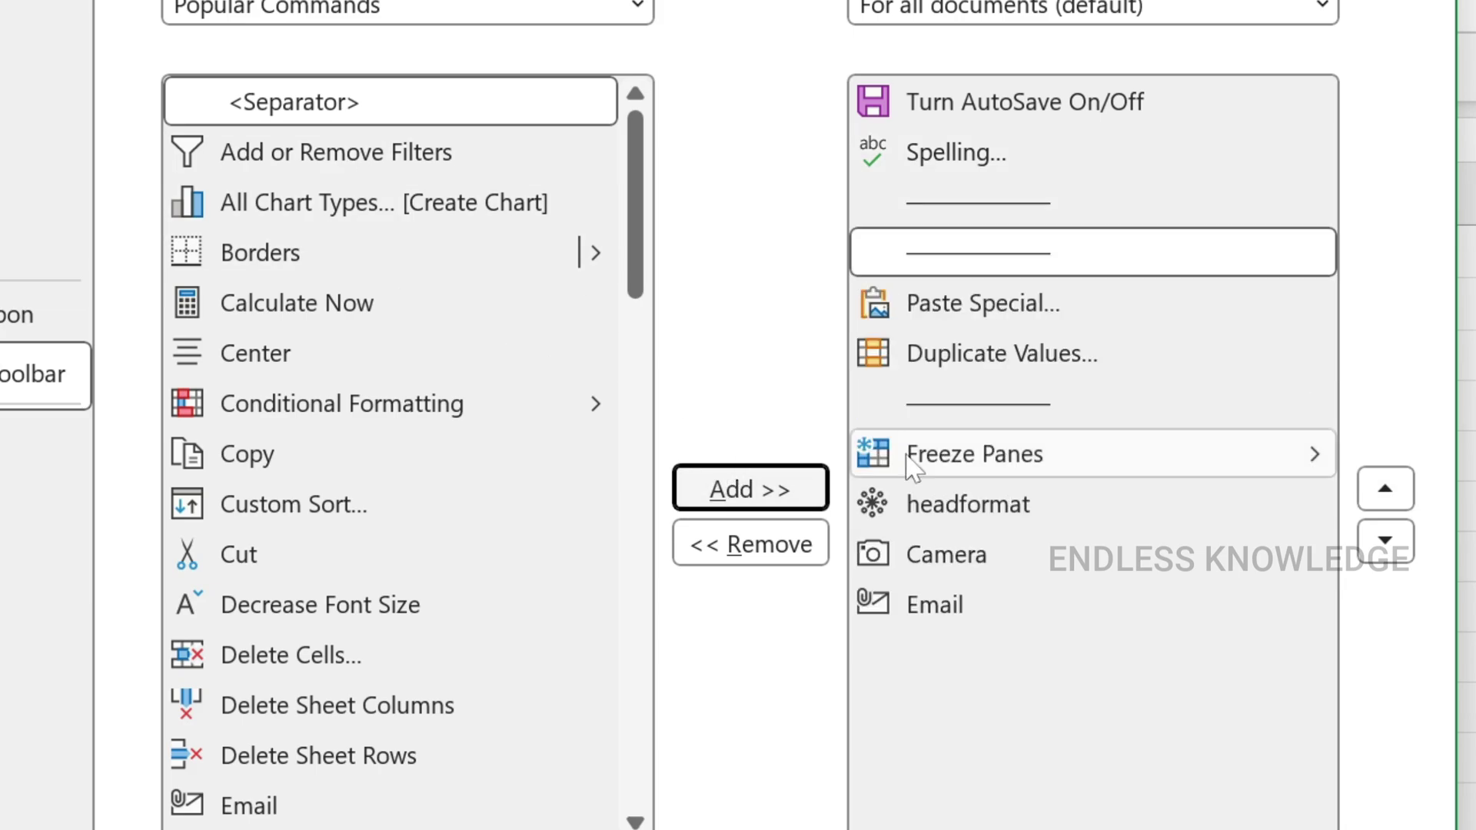
click(1143, 261)
click(1388, 541)
click(1388, 541)
click(1388, 540)
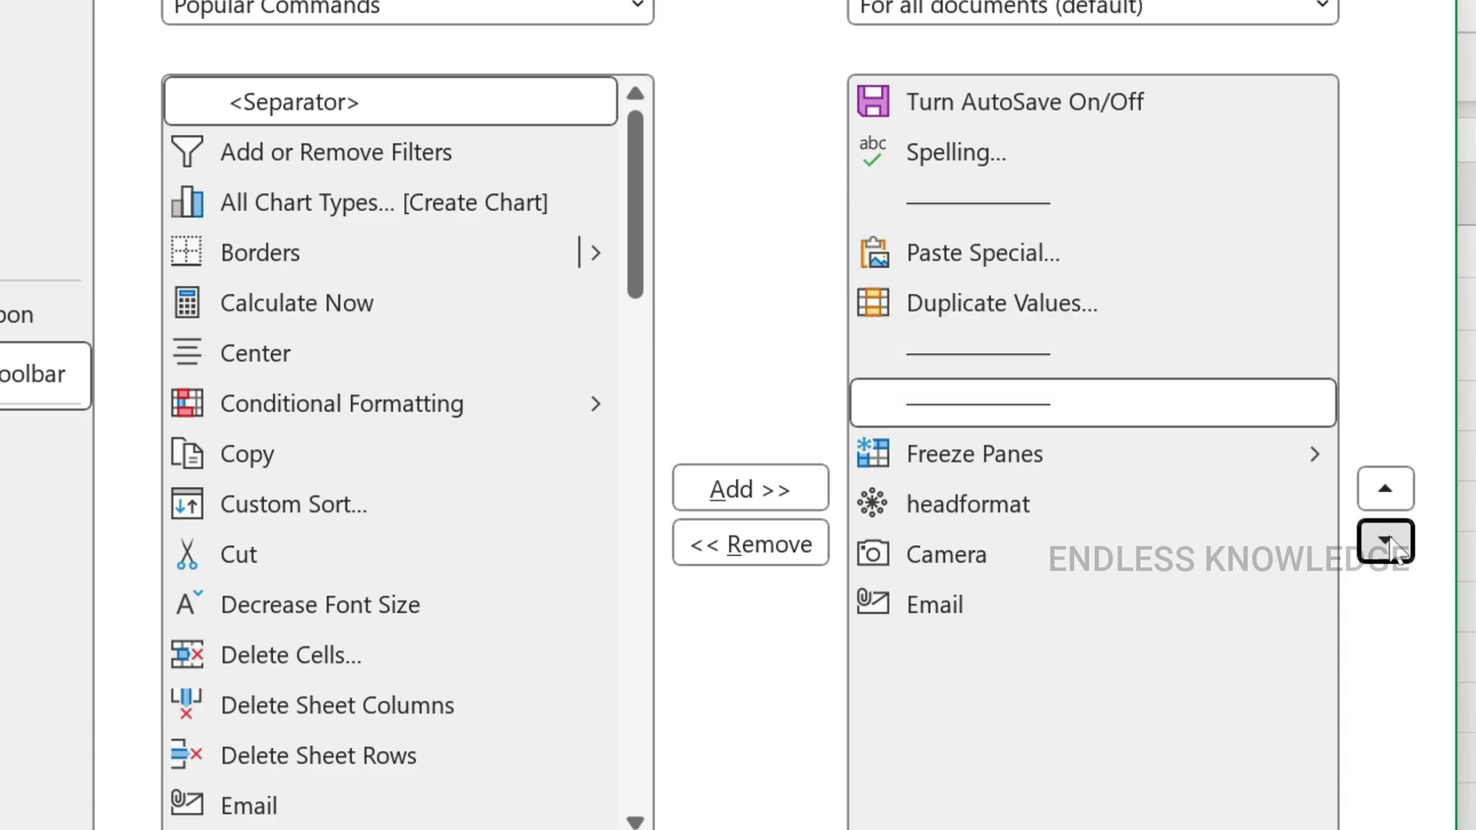
click(1388, 540)
click(1388, 540)
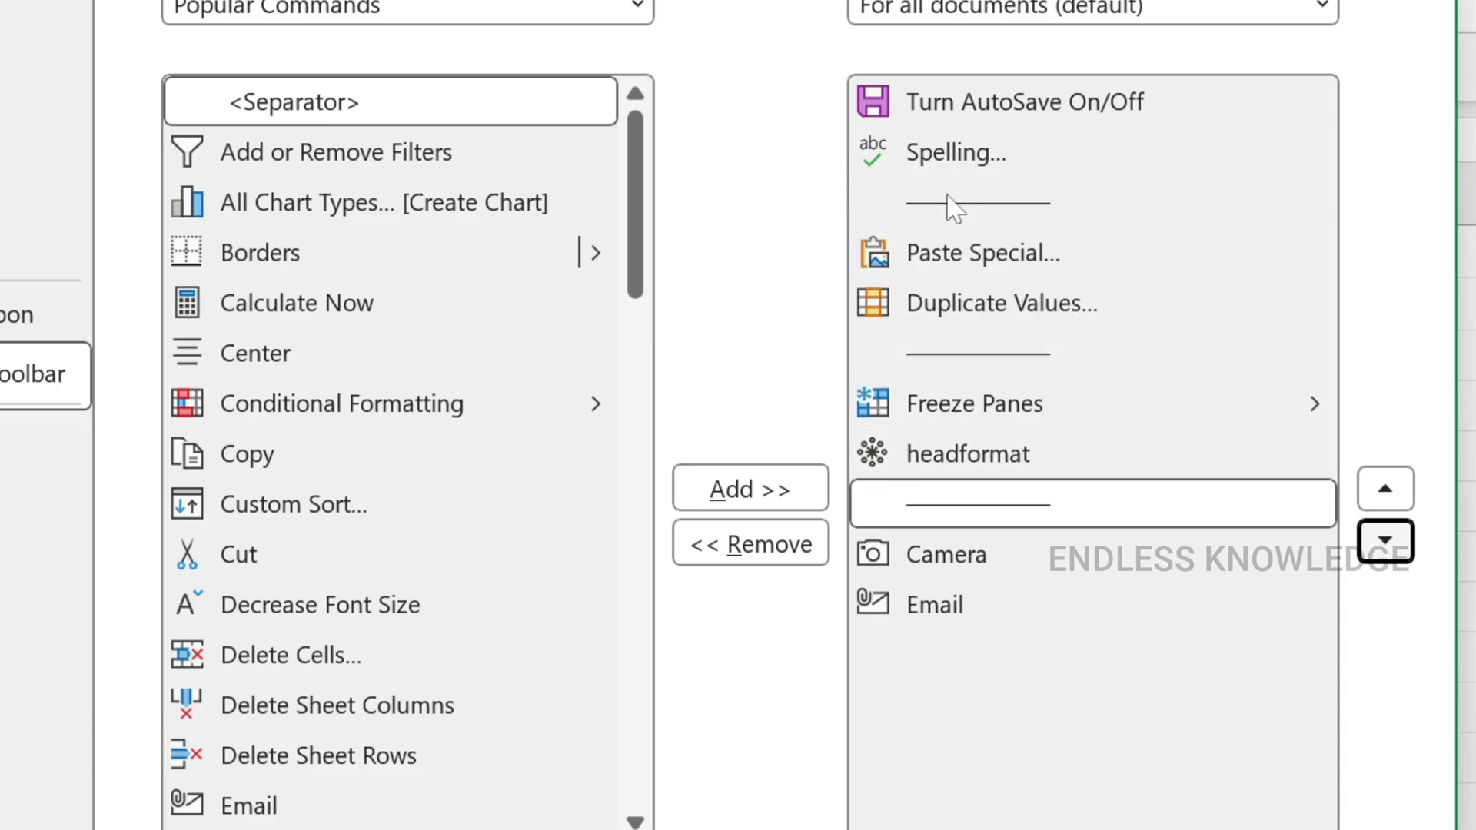
- Move the separator below Spelling to between Camera and Email in the Quick Access Toolbar list
click(948, 205)
click(1385, 541)
click(1385, 541)
click(1384, 541)
click(1385, 541)
click(1385, 541)
click(1385, 541)
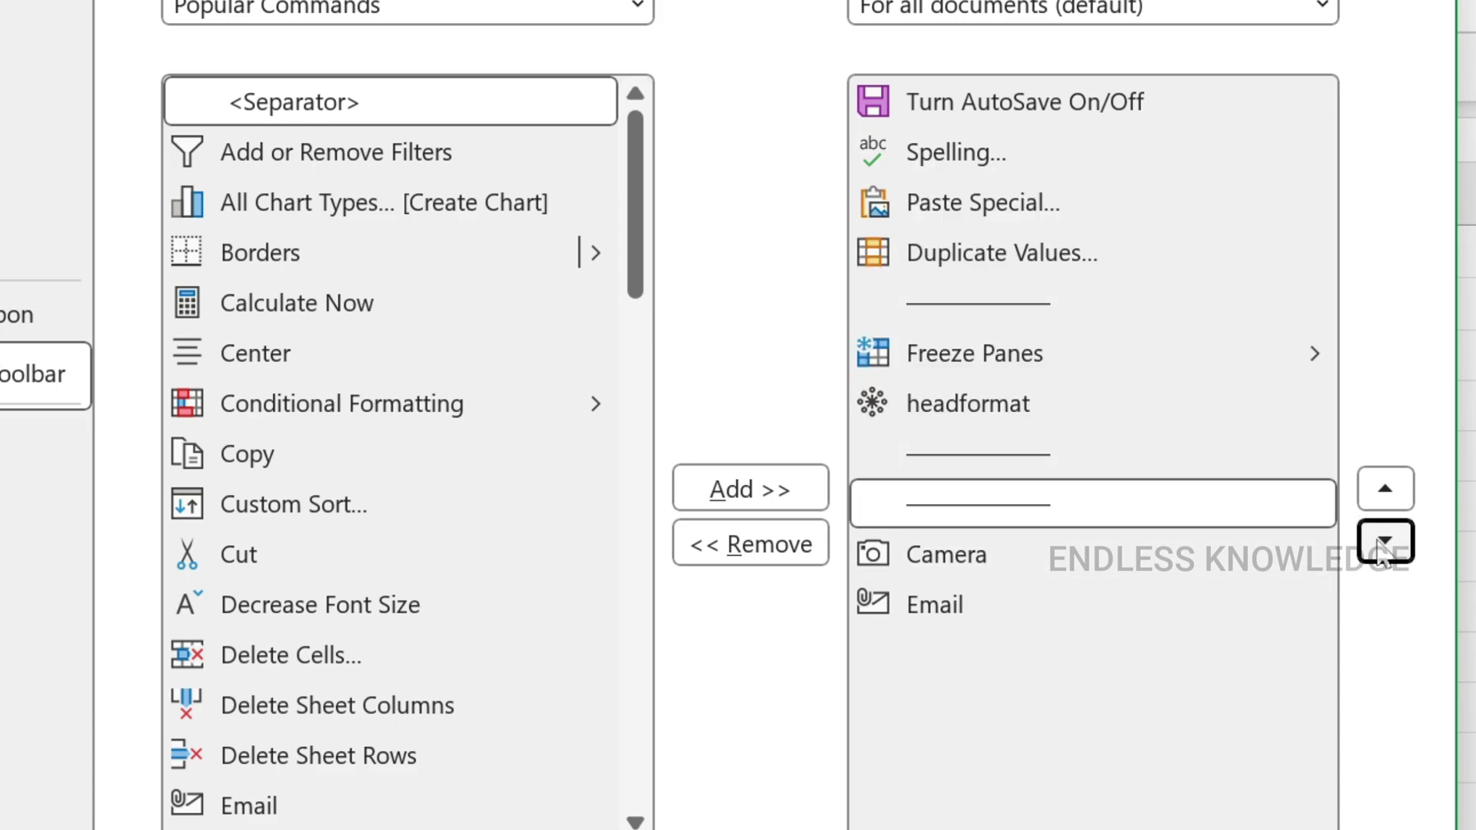
click(1385, 541)
click(1385, 541)
click(1380, 496)
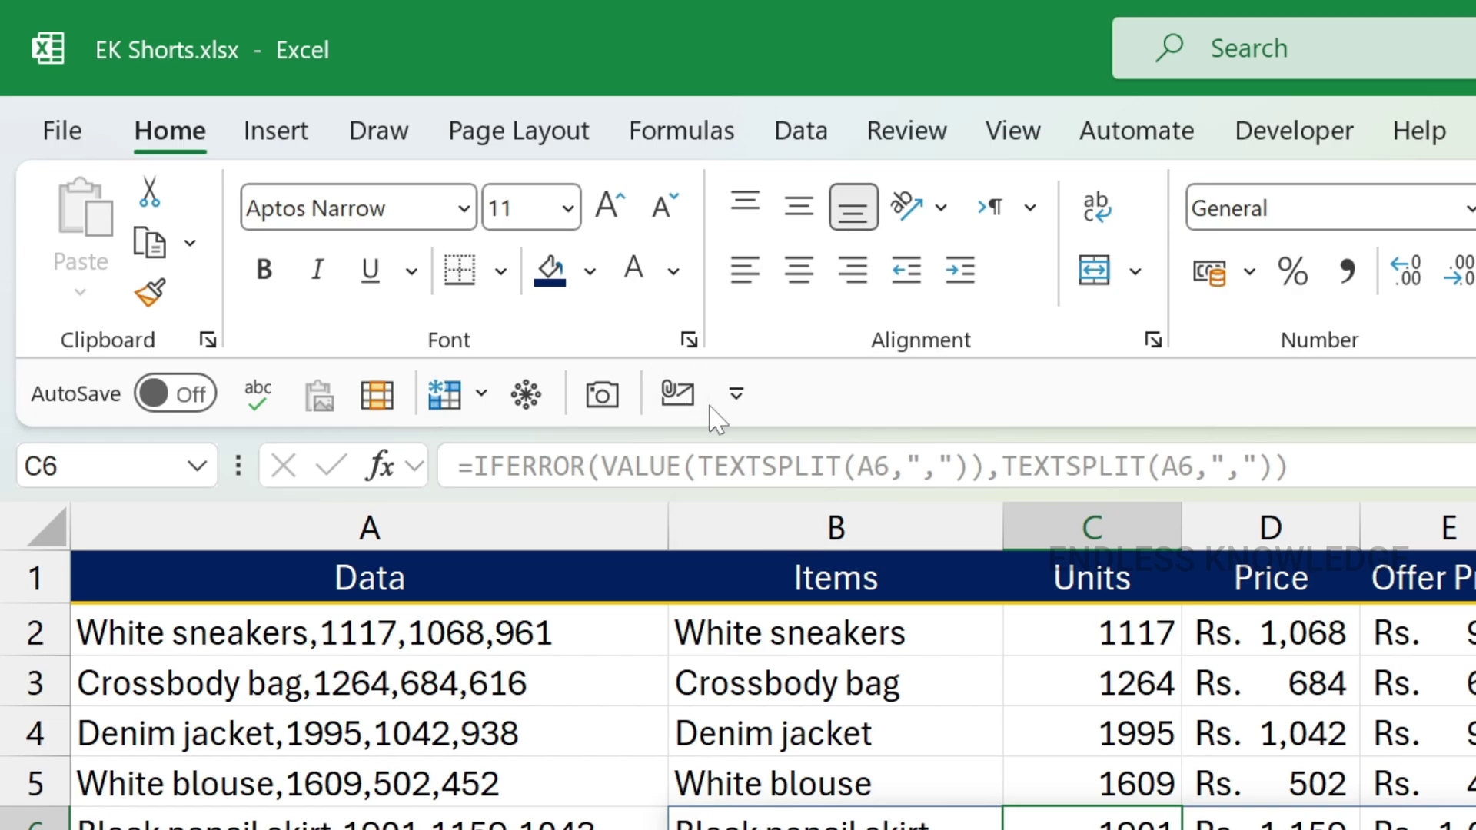
- Open the full customization options for the Quick Access Toolbar
click(735, 395)
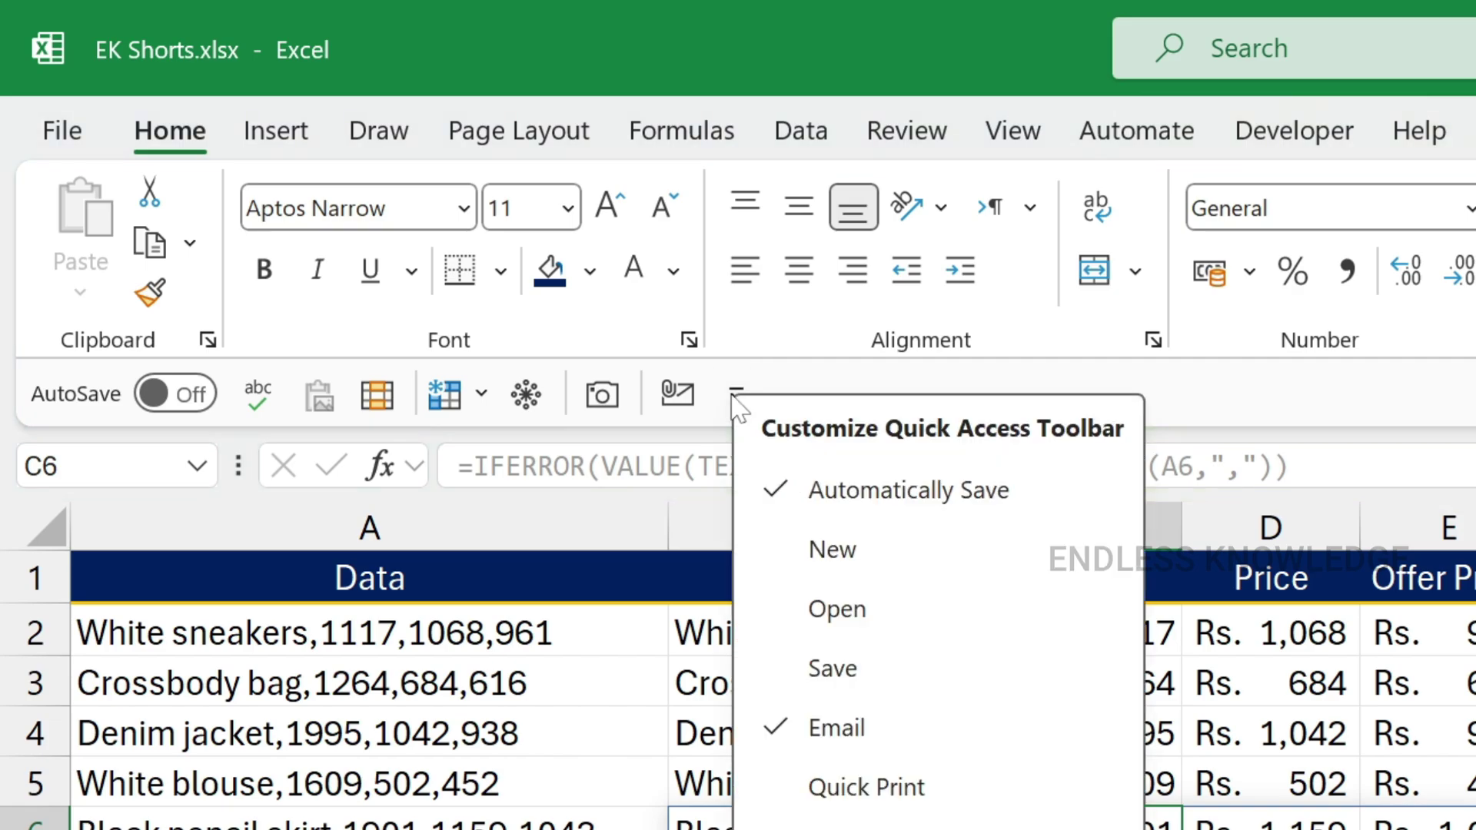
key(m)
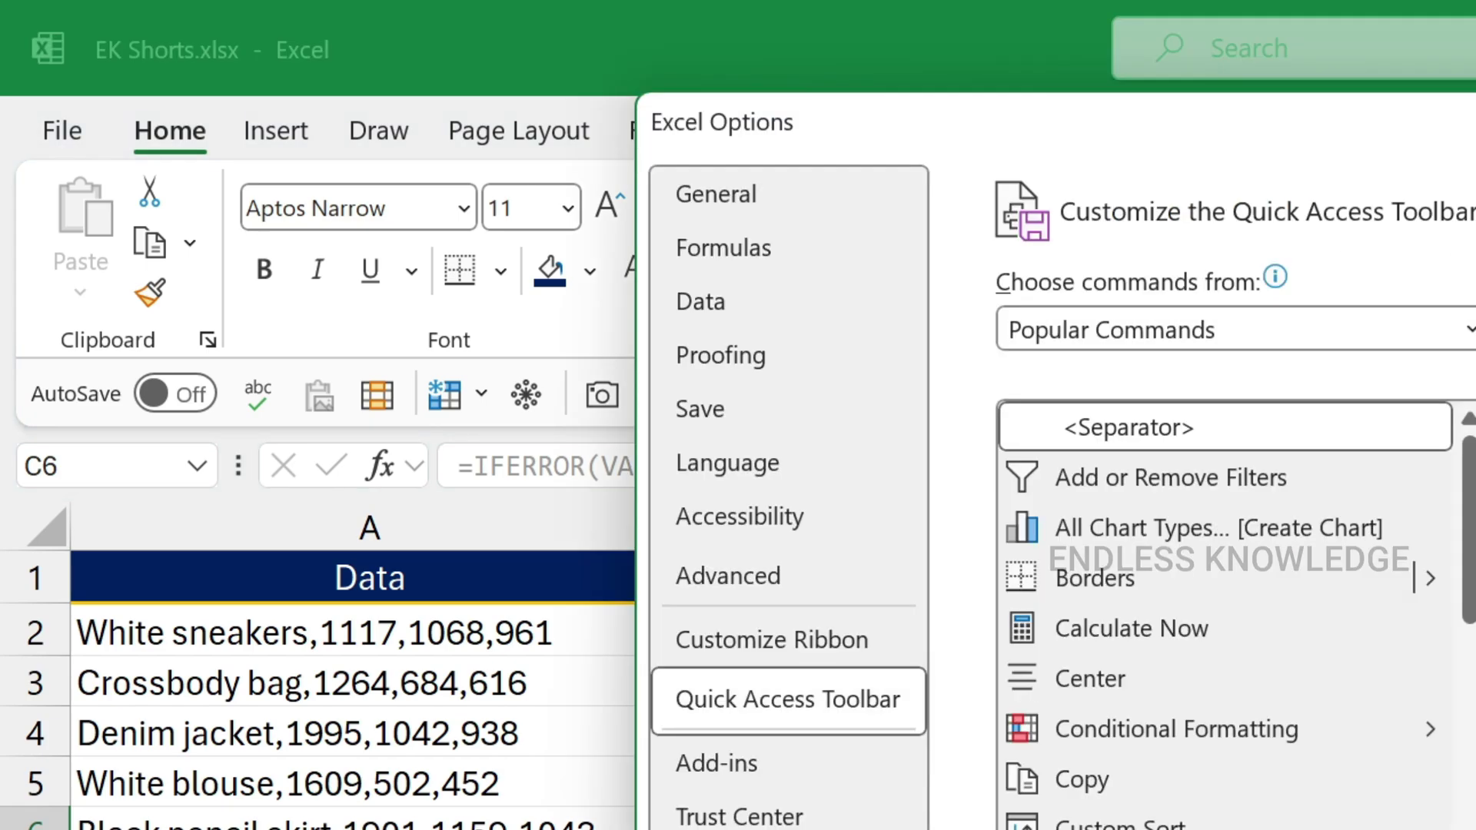